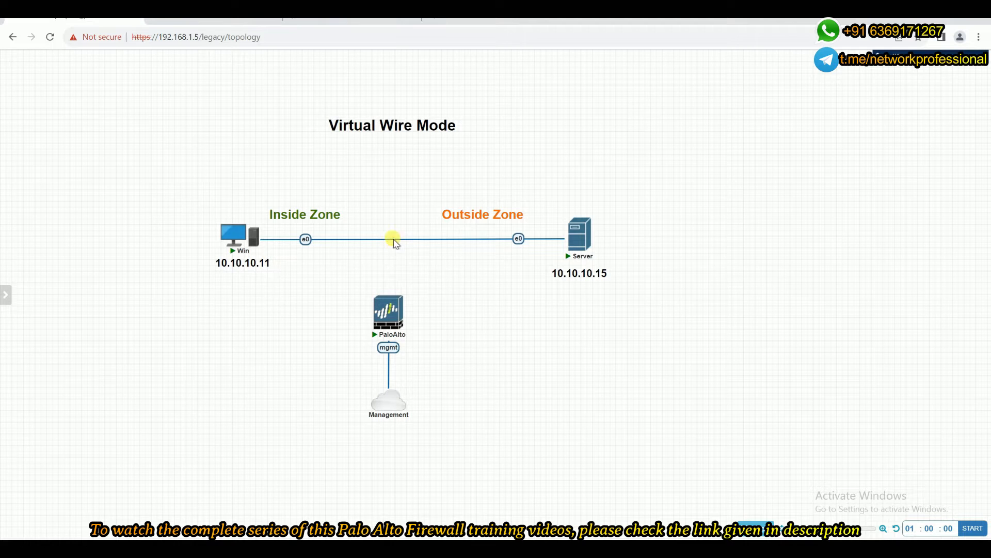
Delete the direct connection between the Win and Server nodes in the Virtual Wire Mode topology.
{"action": "mouse_move", "coordinate": [281, 243]}
{"action": "mouse_move", "coordinate": [376, 309]}
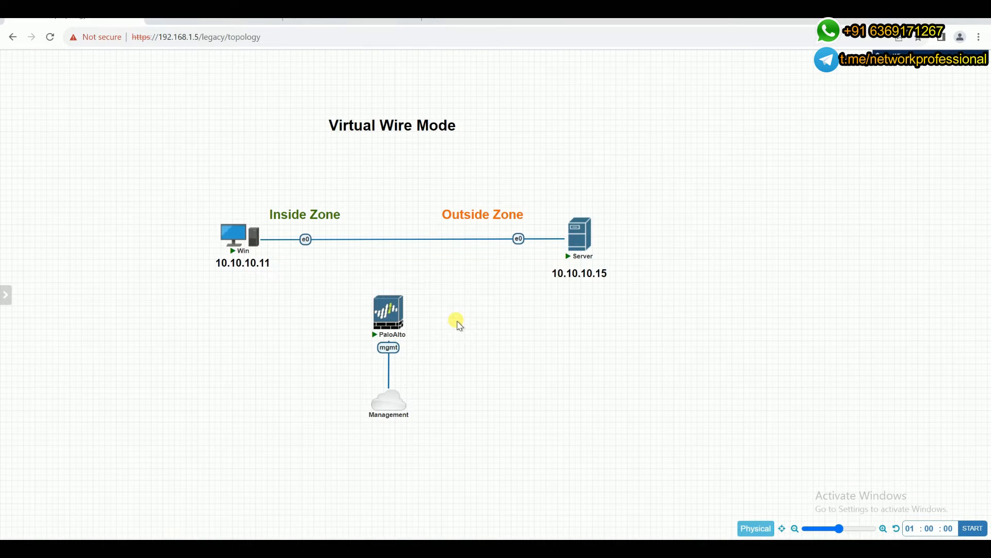
{"action": "right_click", "coordinate": [406, 239]}
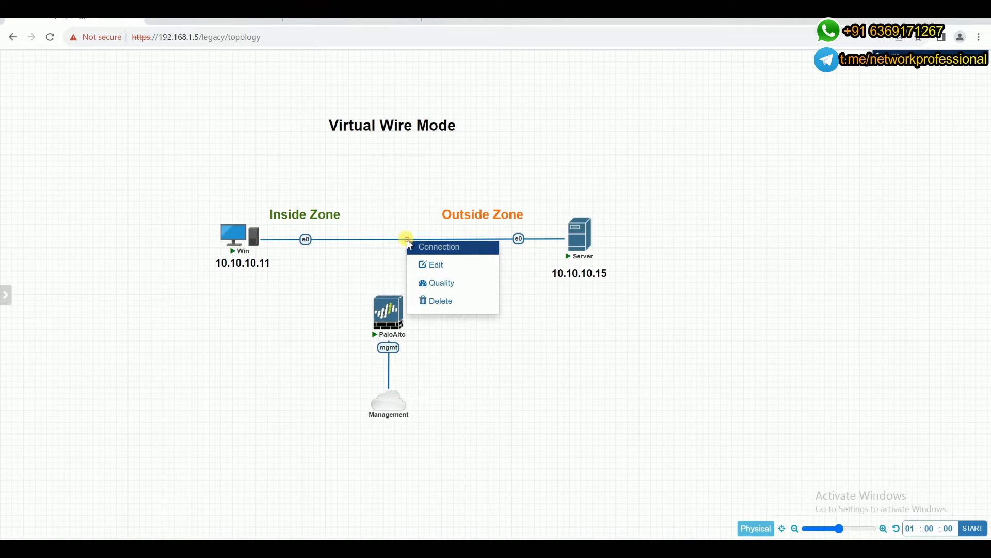
{"action": "left_click", "coordinate": [441, 301]}
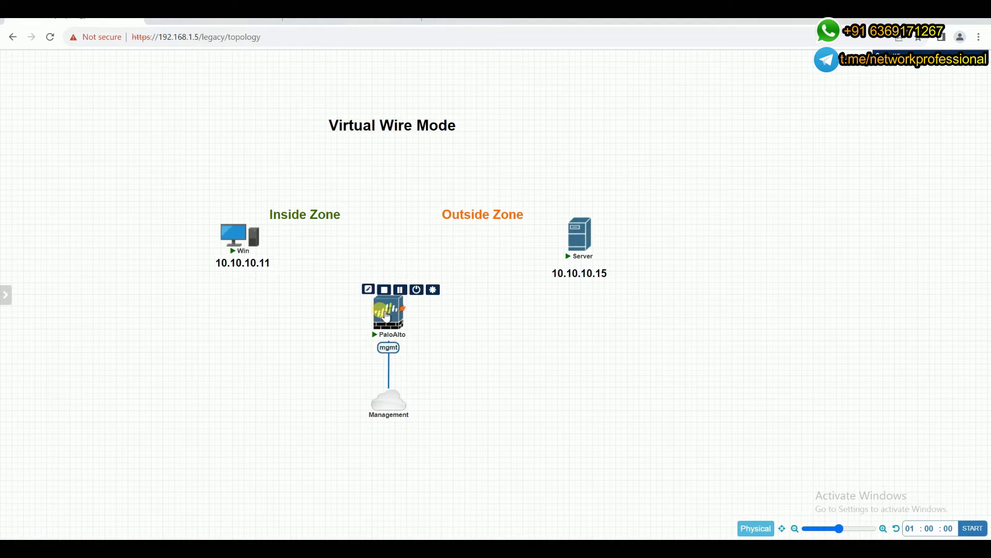
Move the PaloAlto firewall up between Win and Server, and bring the Management cloud closer beneath it.
{"action": "left_click_drag", "start_coordinate": [391, 292], "coordinate": [392, 229]}
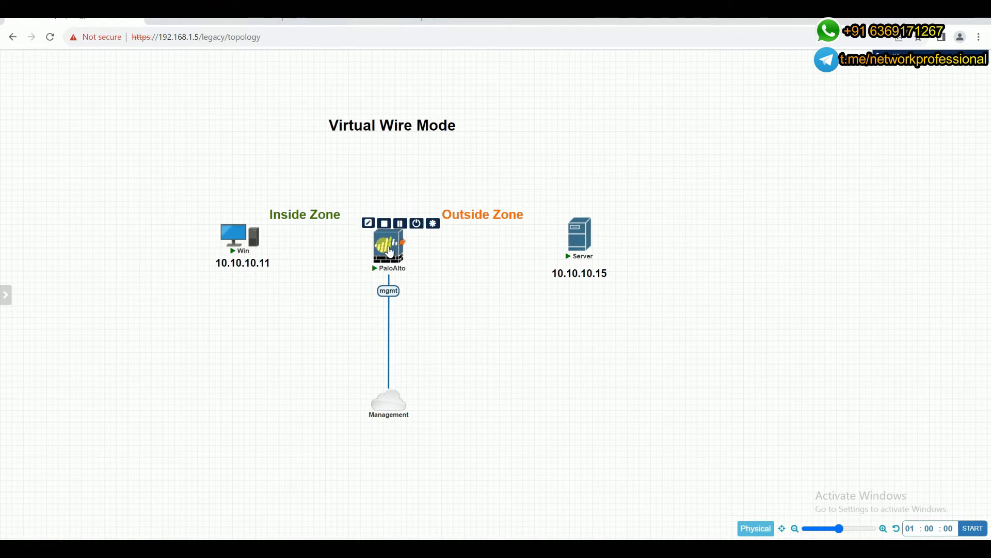
{"action": "mouse_move", "coordinate": [392, 404]}
{"action": "left_click_drag", "start_coordinate": [392, 404], "coordinate": [391, 373]}
Connect PaloAlto eth1/1 to Win e0 and PaloAlto eth1/2 to Server e0.
{"action": "mouse_move", "coordinate": [388, 255]}
{"action": "left_click_drag", "start_coordinate": [388, 255], "coordinate": [246, 243]}
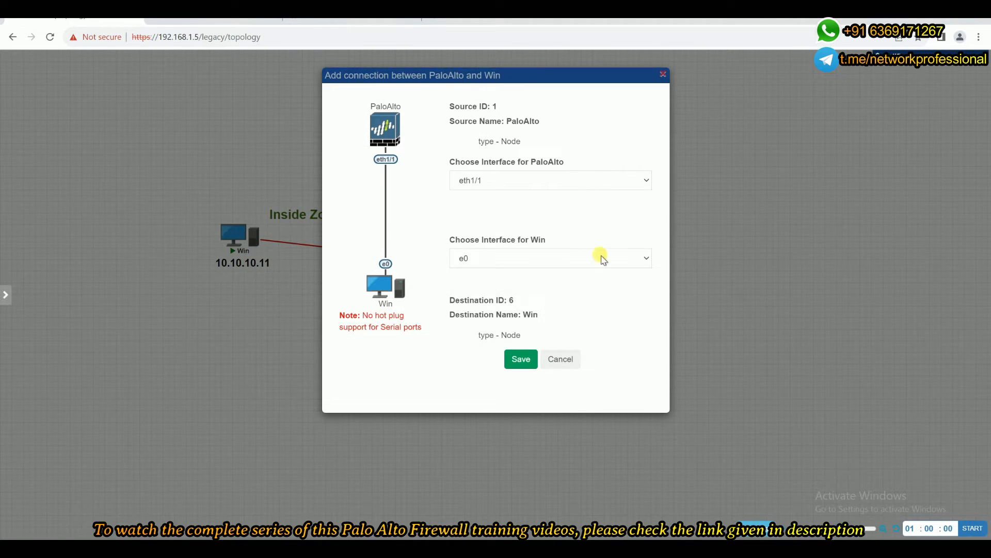
{"action": "left_click", "coordinate": [527, 362]}
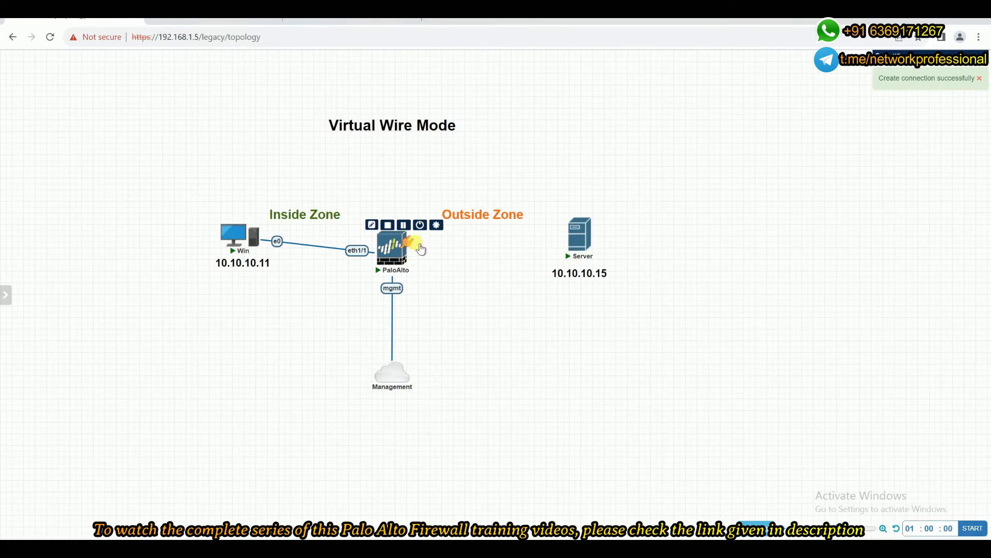
{"action": "left_click_drag", "start_coordinate": [413, 243], "coordinate": [581, 246]}
{"action": "left_click", "coordinate": [529, 364]}
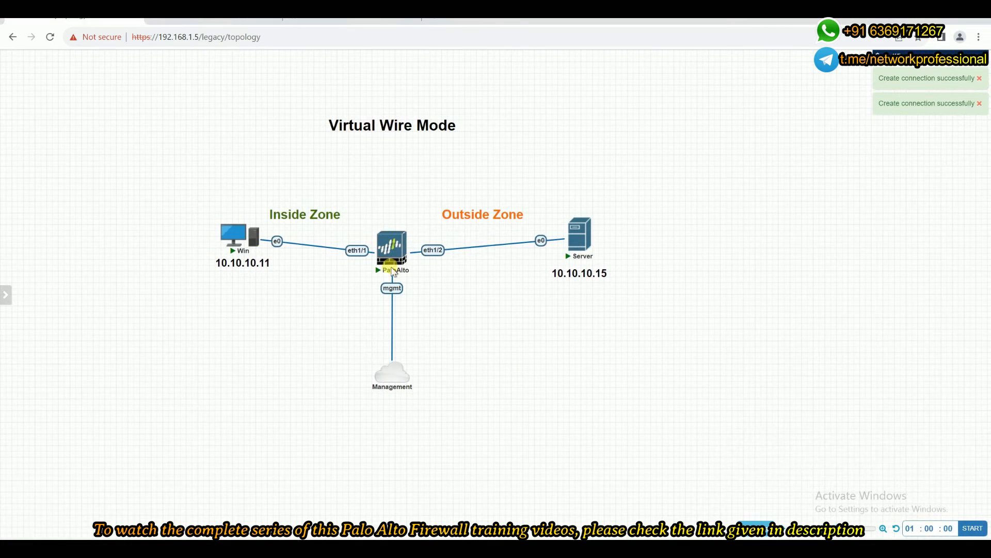
Align the Win and Server nodes and their IP address labels with the PaloAlto firewall so the links run straight.
{"action": "mouse_move", "coordinate": [390, 251]}
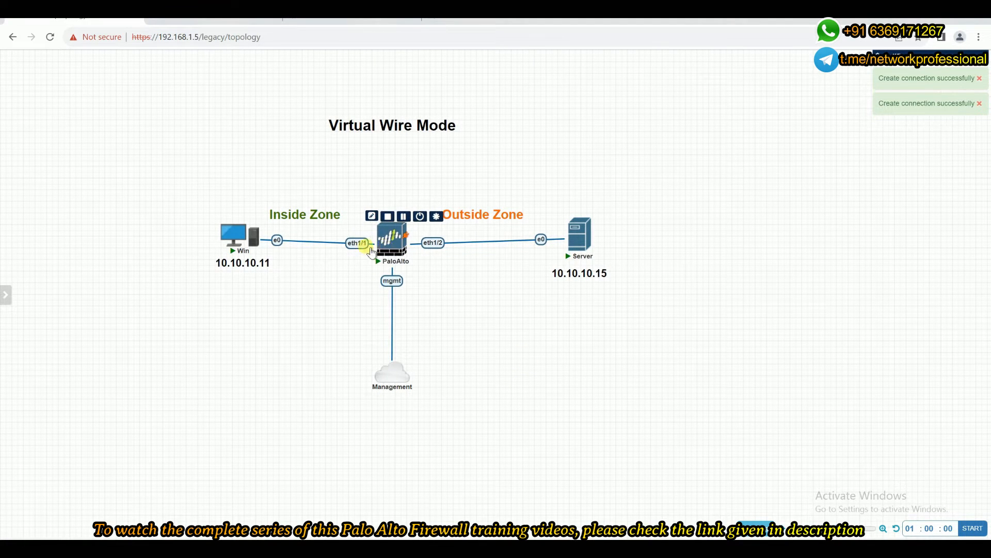
{"action": "left_click_drag", "start_coordinate": [227, 241], "coordinate": [230, 271]}
{"action": "left_click_drag", "start_coordinate": [578, 280], "coordinate": [578, 284]}
{"action": "left_click_drag", "start_coordinate": [583, 237], "coordinate": [584, 246]}
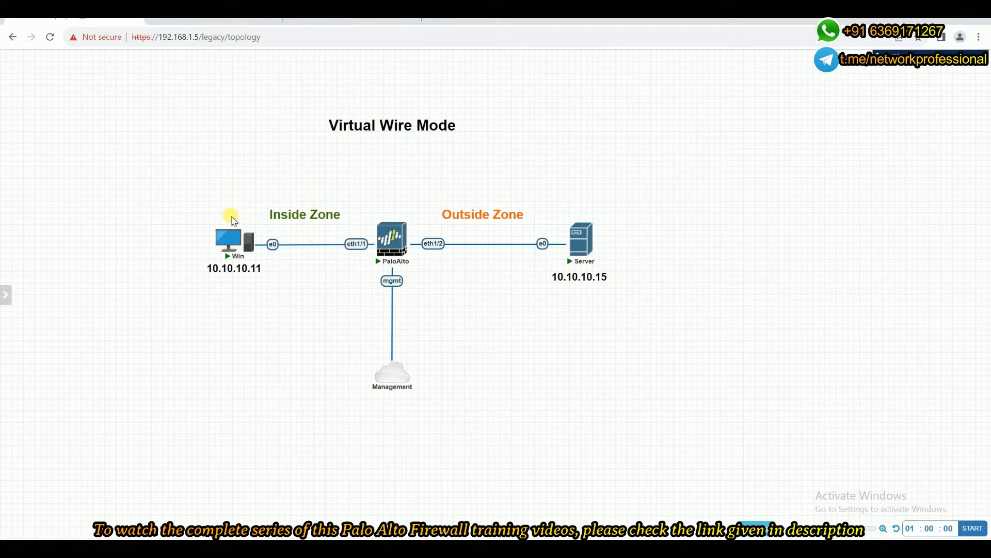
{"action": "mouse_move", "coordinate": [227, 224]}
{"action": "mouse_move", "coordinate": [407, 246]}
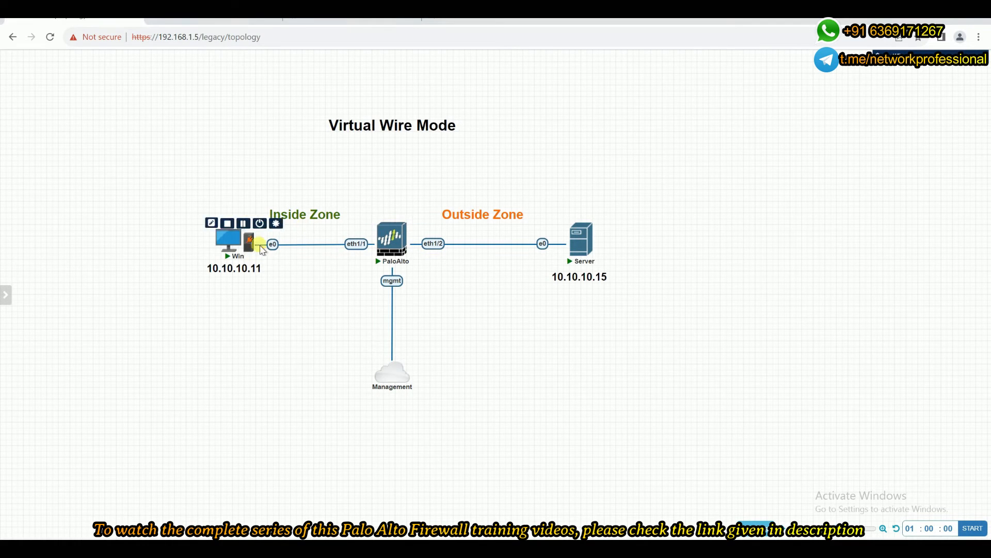
{"action": "mouse_move", "coordinate": [230, 247]}
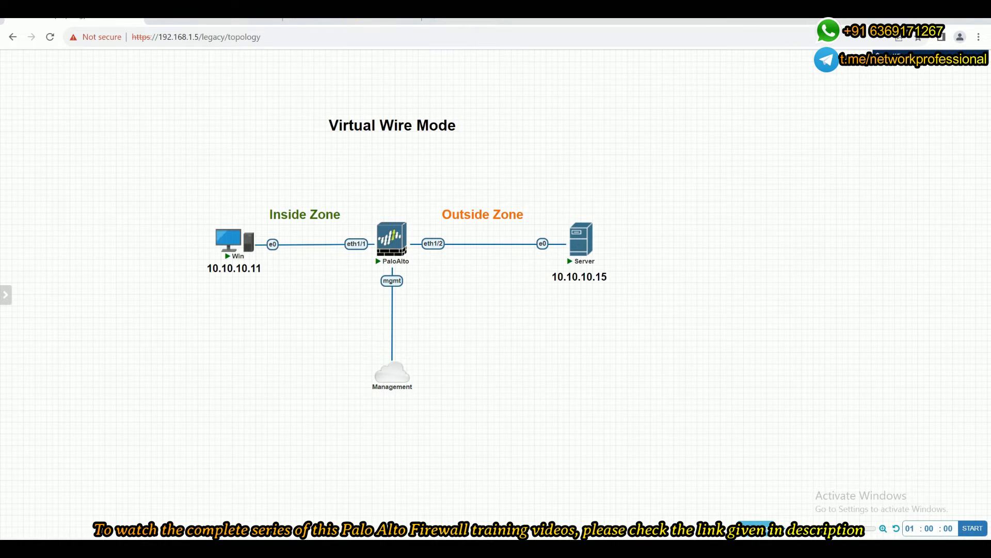
Switch to the PA-VM firewall's web interface and add a network zone named Inside_zone with type Virtual Wire.
{"action": "left_click", "coordinate": [351, 22]}
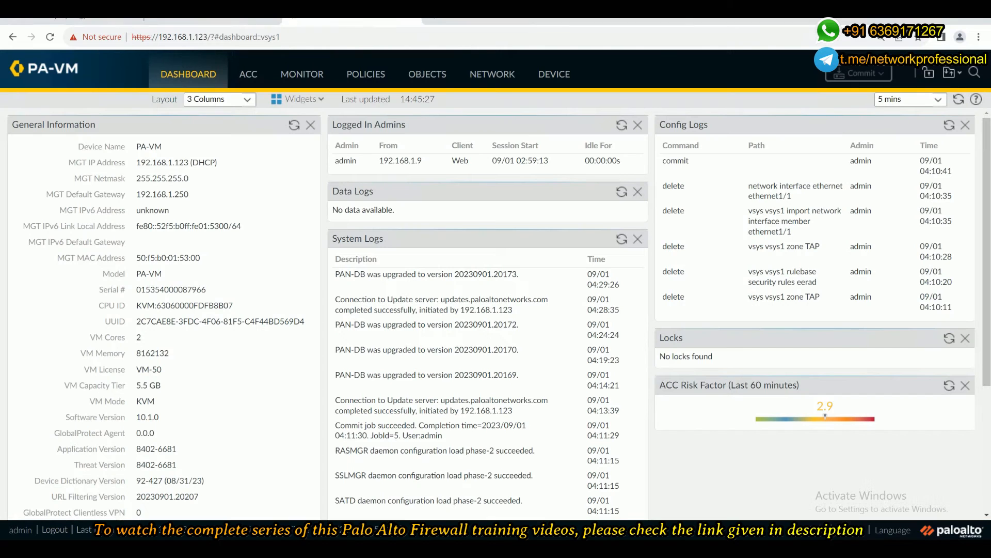
{"action": "left_click", "coordinate": [505, 76]}
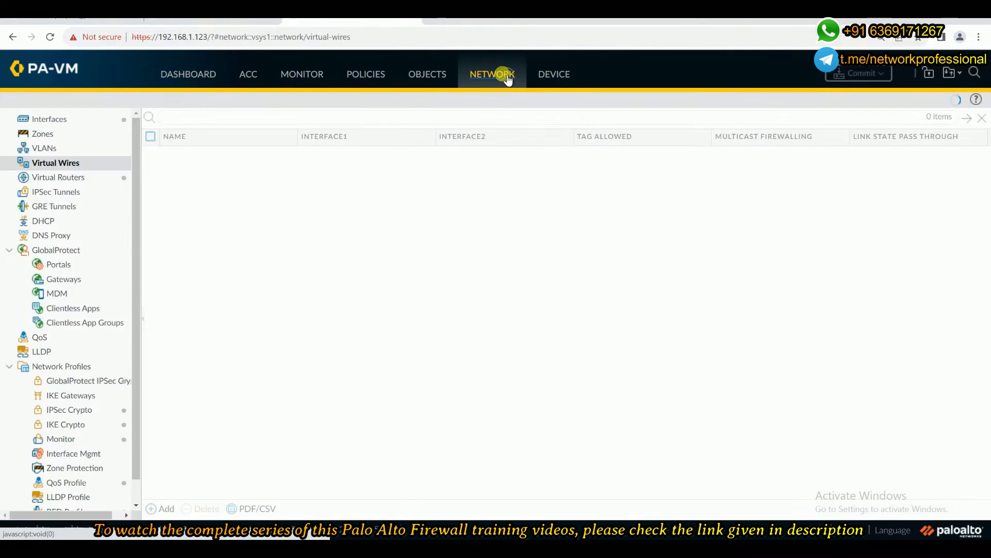
{"action": "left_click", "coordinate": [57, 135]}
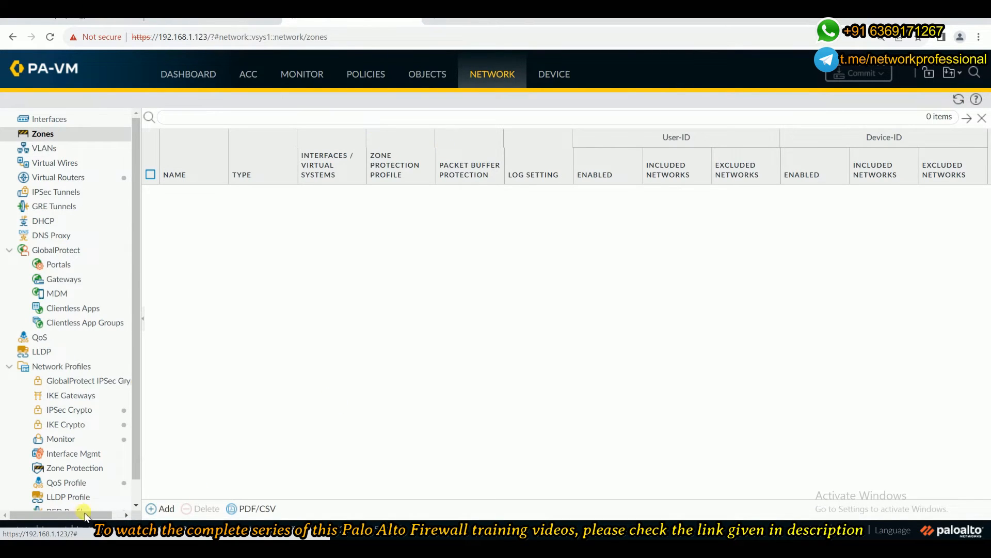
{"action": "left_click", "coordinate": [167, 508]}
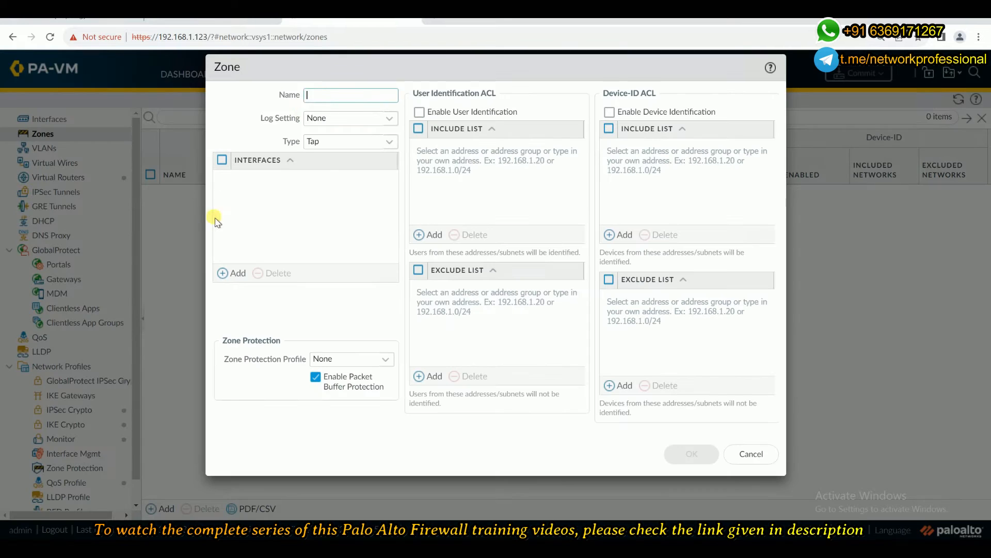
{"action": "type", "text": "In"}
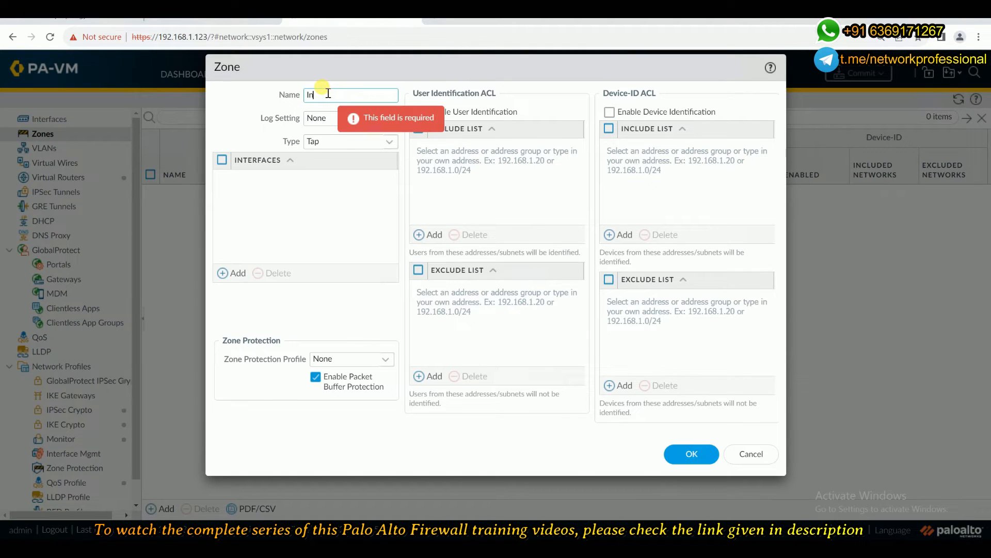
{"action": "type", "text": "side_zone"}
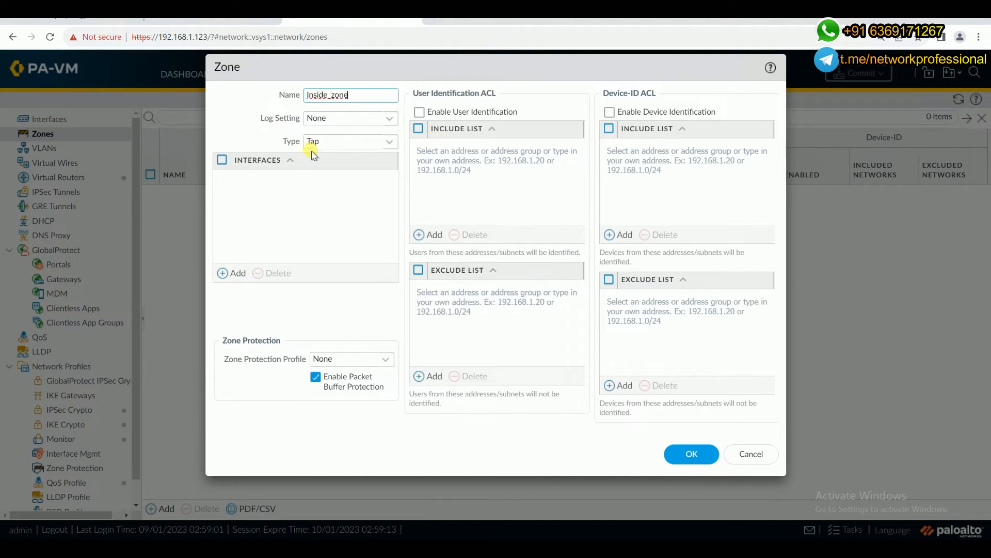
{"action": "left_click", "coordinate": [389, 142]}
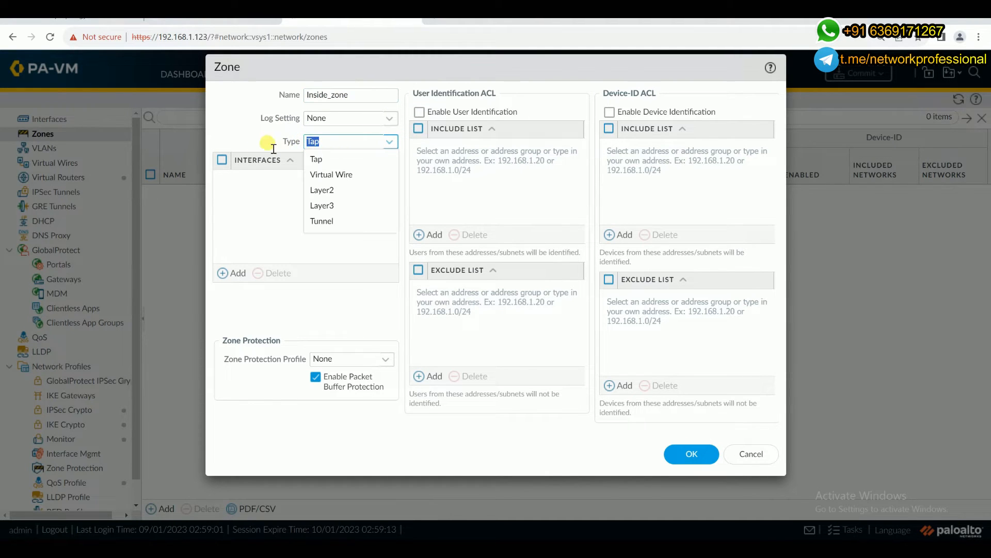
{"action": "left_click", "coordinate": [337, 175]}
{"action": "left_click", "coordinate": [690, 454]}
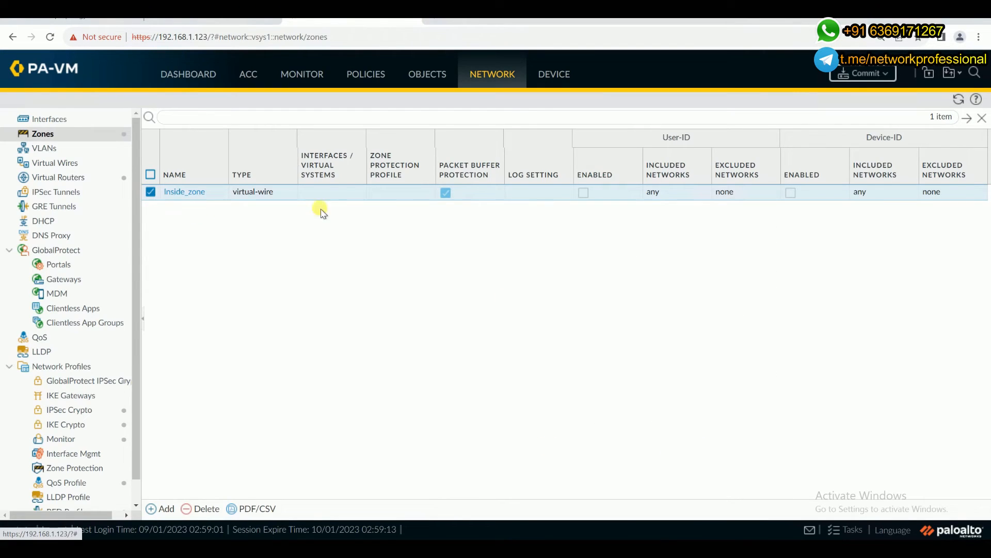
Add a second network zone named Outside_Zone with type Virtual Wire.
{"action": "left_click", "coordinate": [167, 509]}
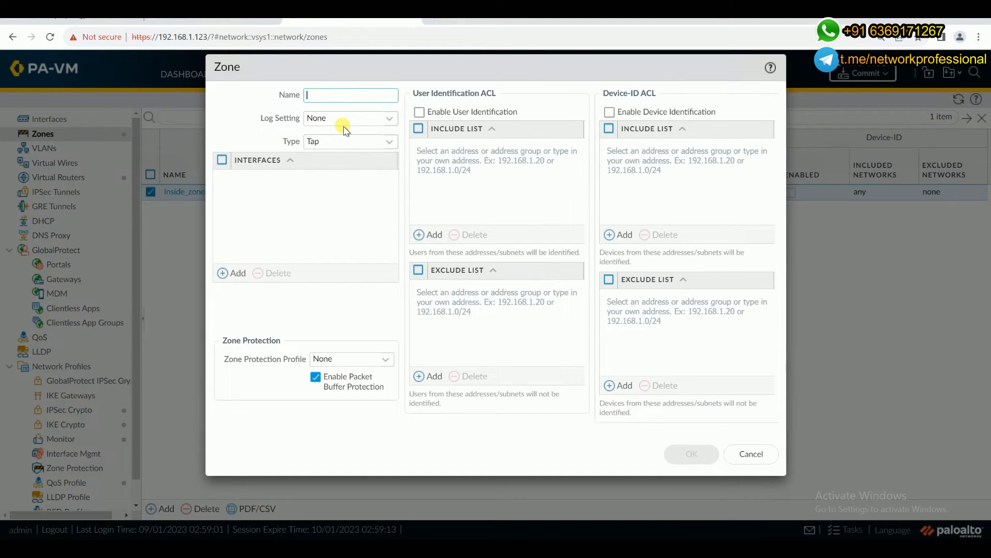
{"action": "type", "text": "Outside_Zone"}
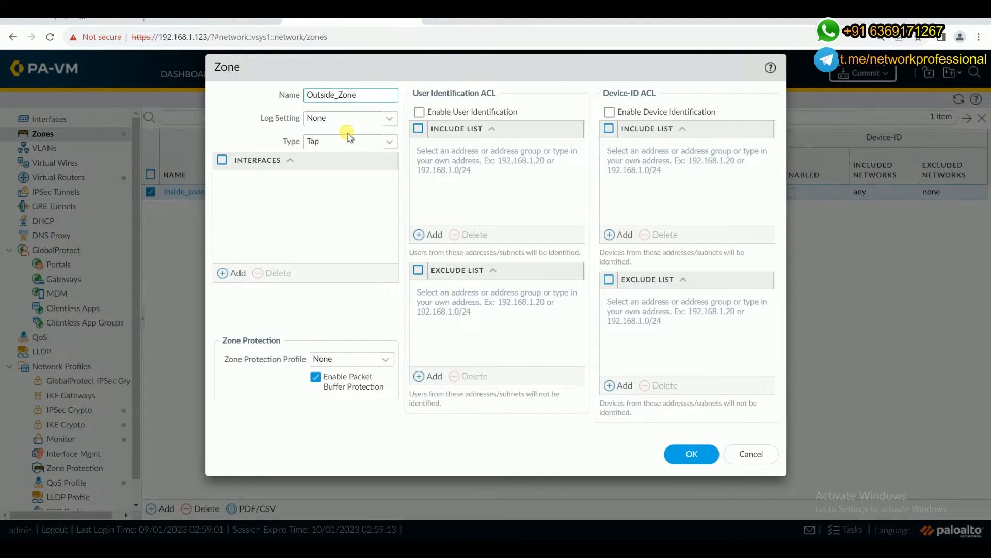
{"action": "left_click", "coordinate": [384, 142]}
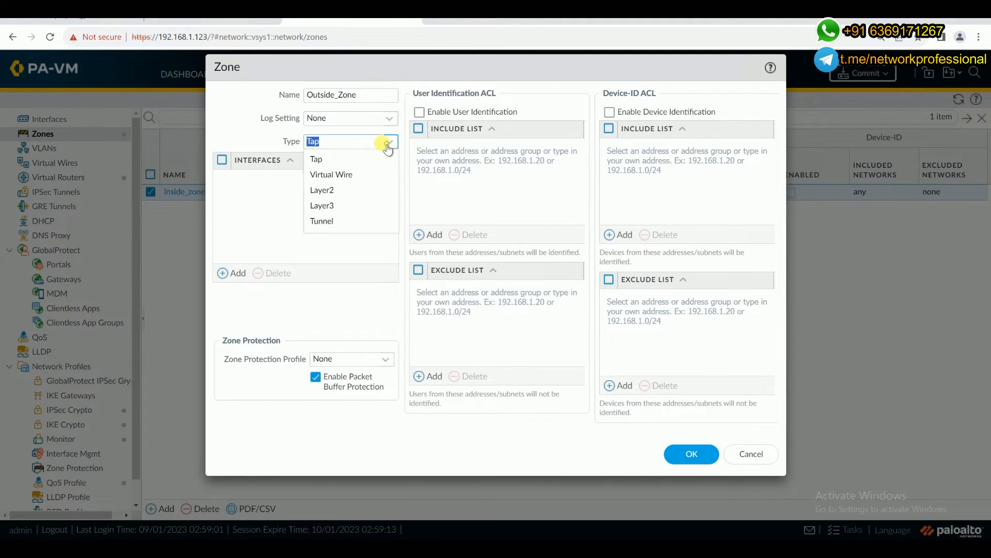
{"action": "left_click", "coordinate": [338, 176]}
{"action": "left_click", "coordinate": [681, 454]}
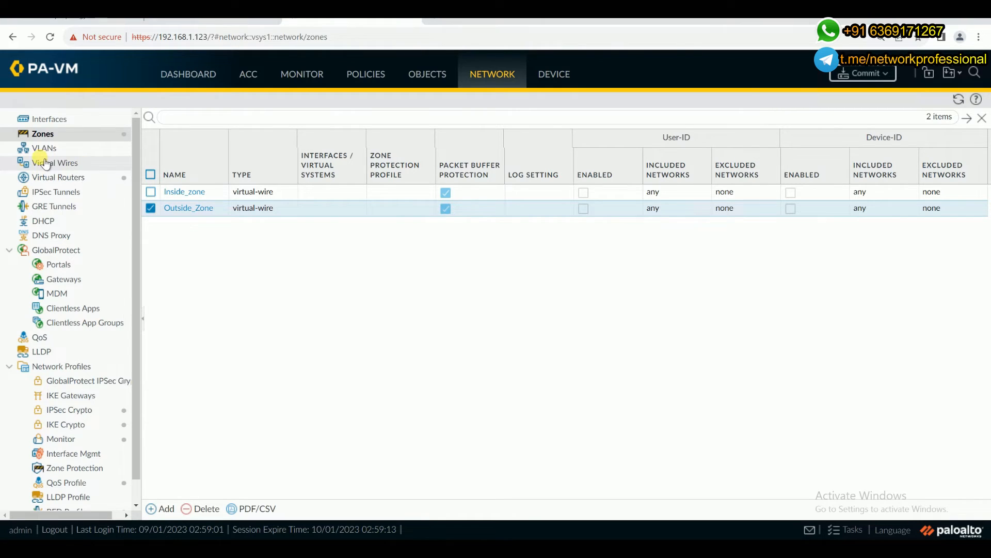
Add a virtual wire object named VIrtual-Wire, leaving both of its interfaces set to None.
{"action": "left_click", "coordinate": [77, 166]}
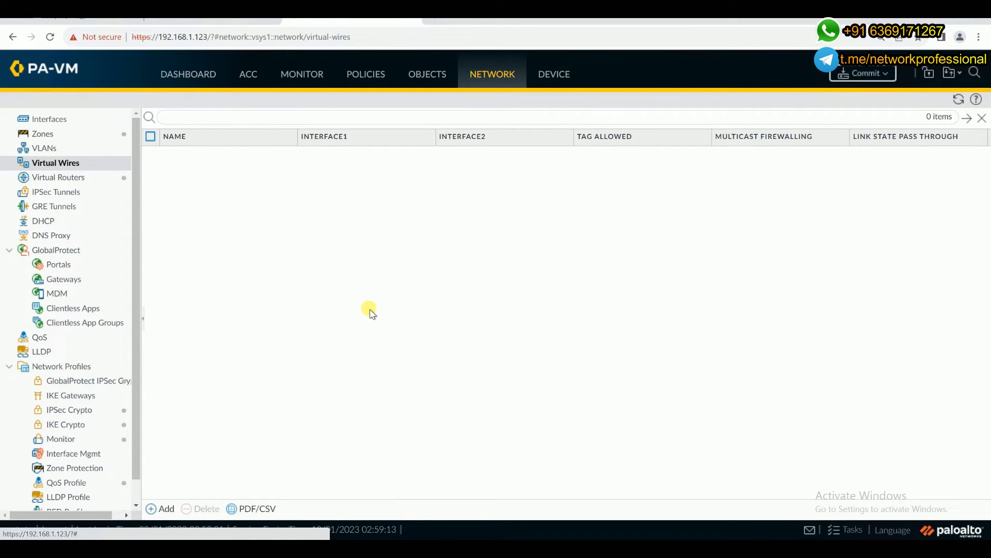
{"action": "left_click", "coordinate": [157, 507]}
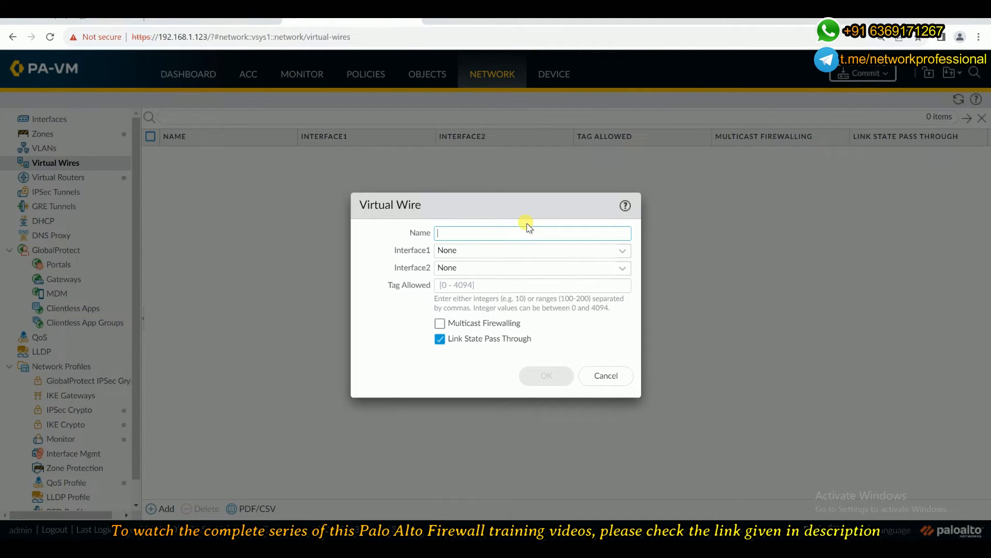
{"action": "type", "text": "VIrtual-Wire"}
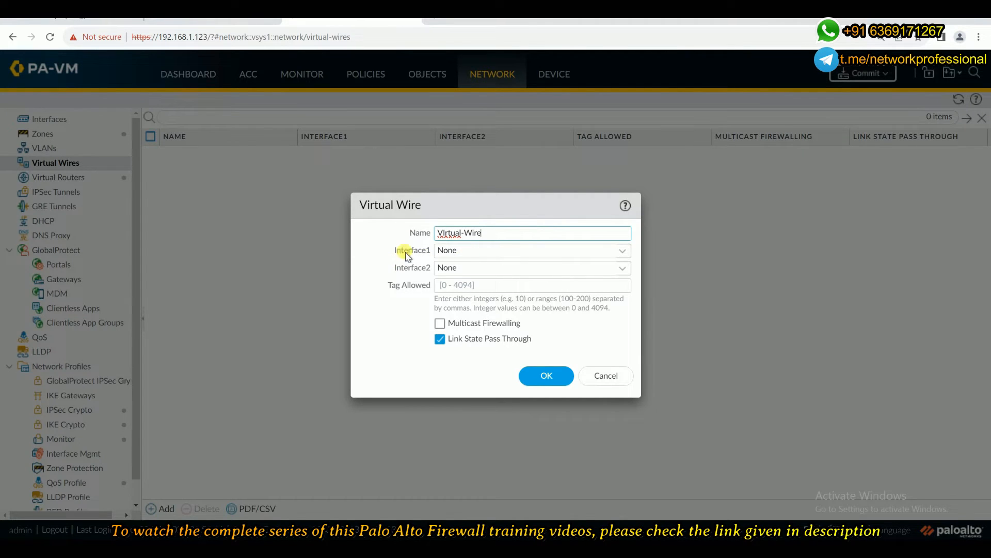
{"action": "double_click", "coordinate": [418, 232]}
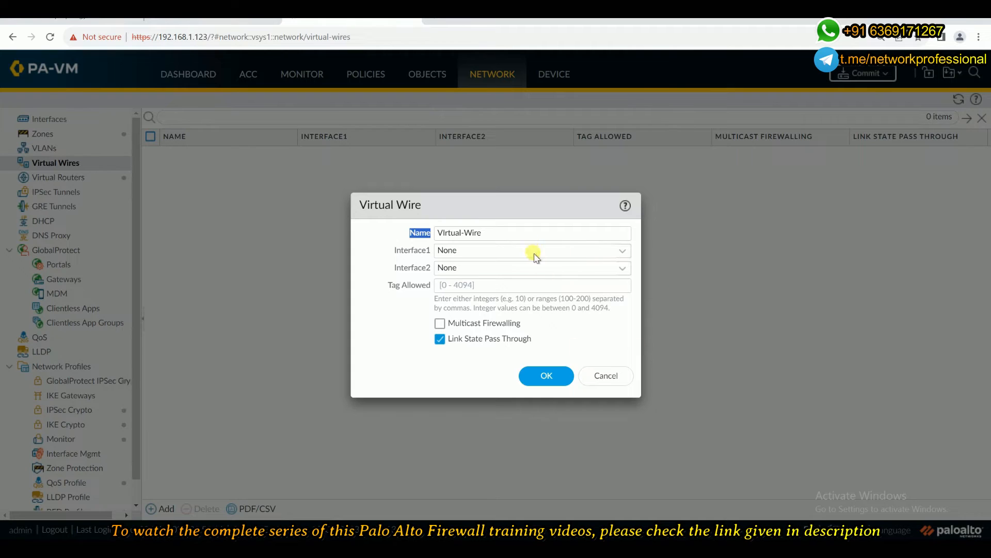
{"action": "left_click", "coordinate": [621, 252]}
{"action": "left_click", "coordinate": [400, 239]}
{"action": "left_click", "coordinate": [524, 378]}
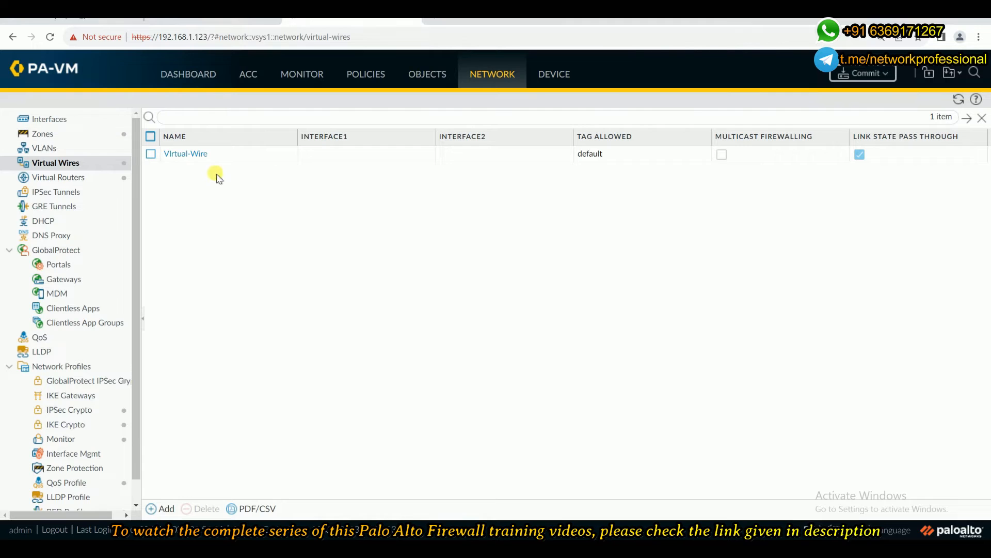
Open the ethernet1/1 interface and set its interface type to Virtual Wire.
{"action": "left_click", "coordinate": [60, 121]}
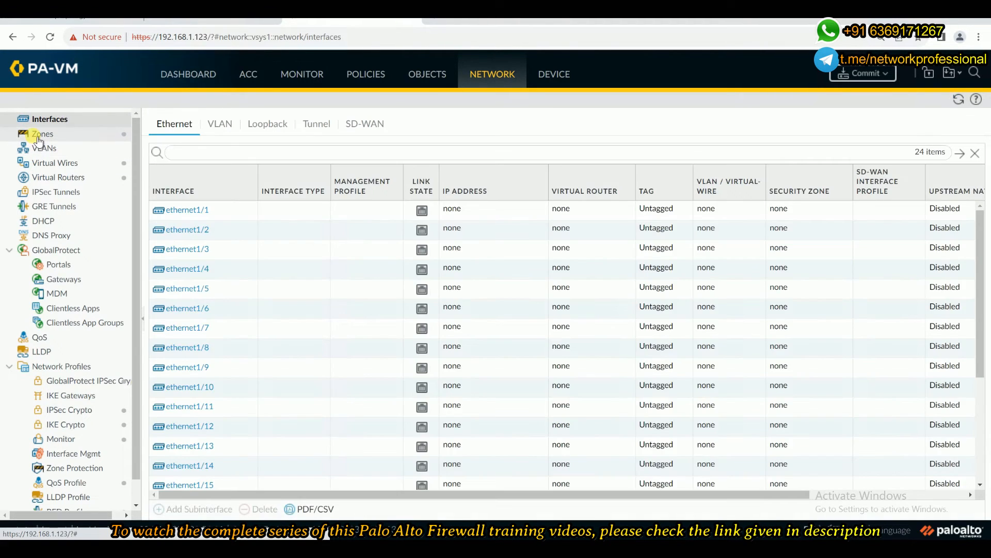
{"action": "left_click", "coordinate": [38, 137]}
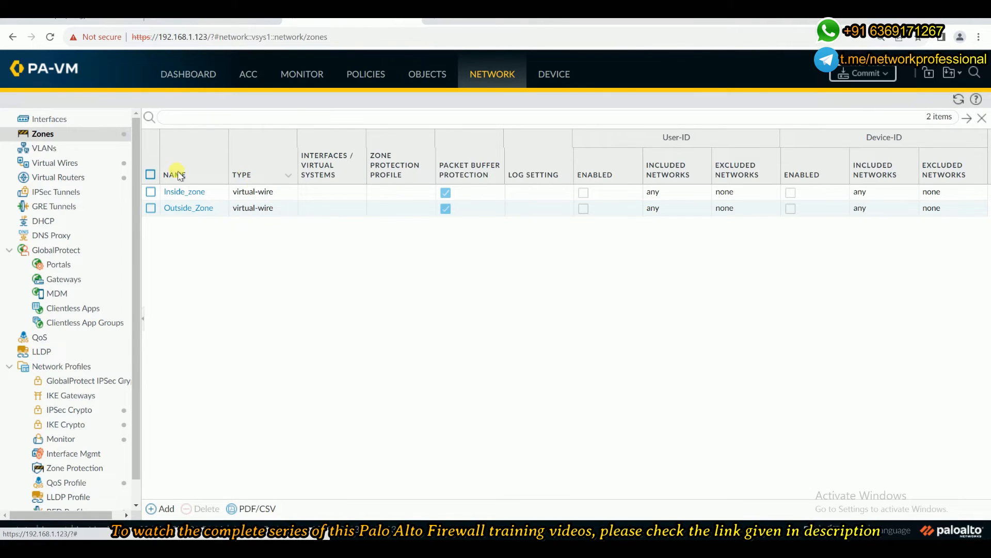
{"action": "left_click", "coordinate": [45, 162]}
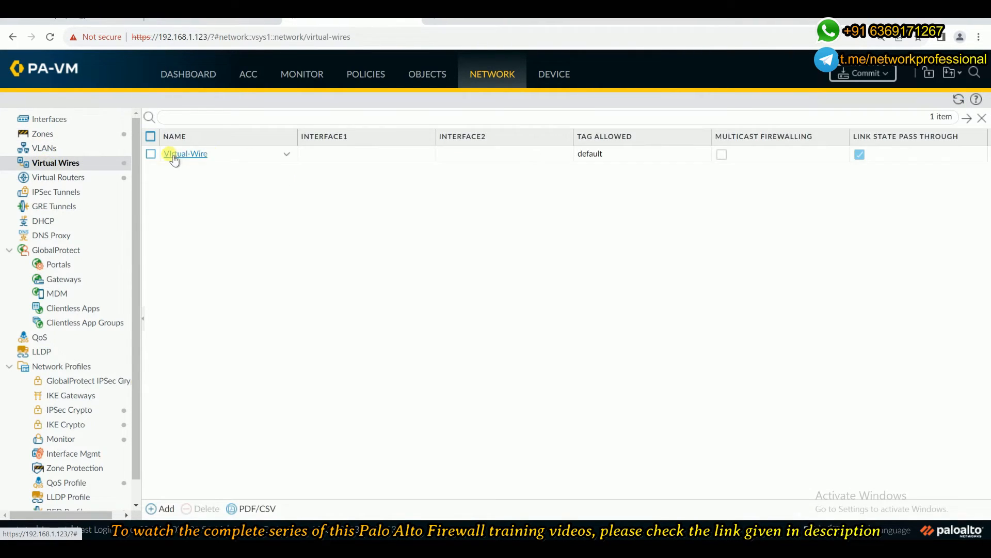
{"action": "left_click", "coordinate": [75, 125]}
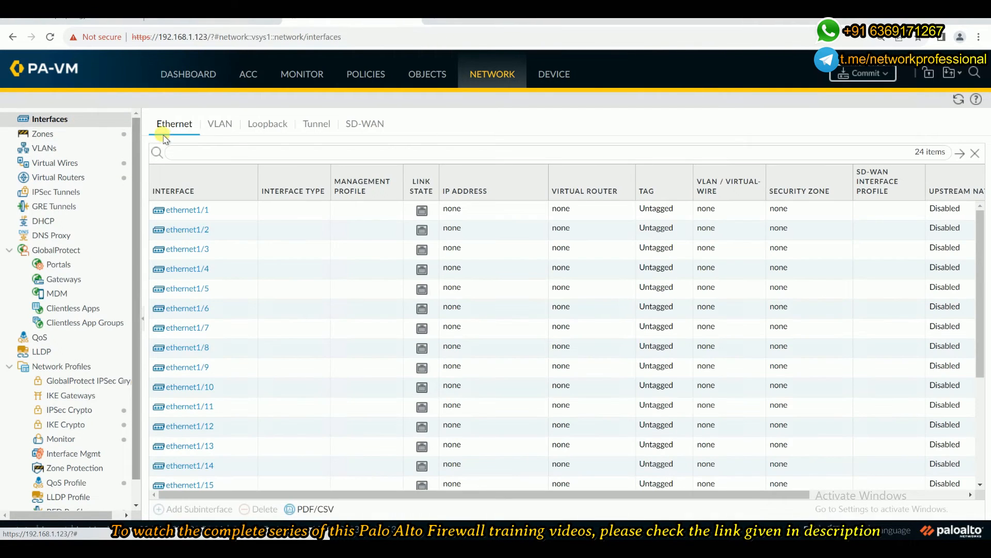
{"action": "left_click", "coordinate": [189, 211]}
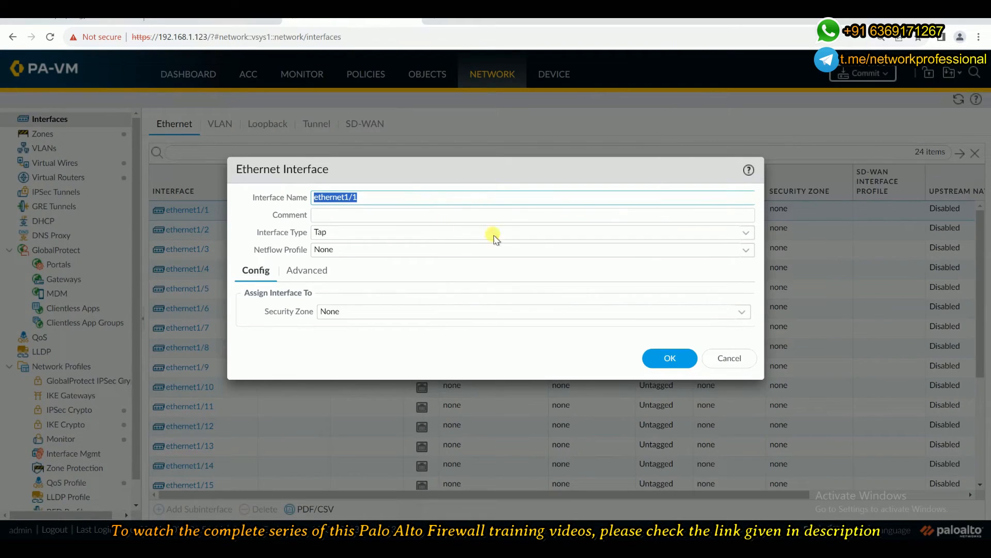
{"action": "left_click", "coordinate": [746, 235]}
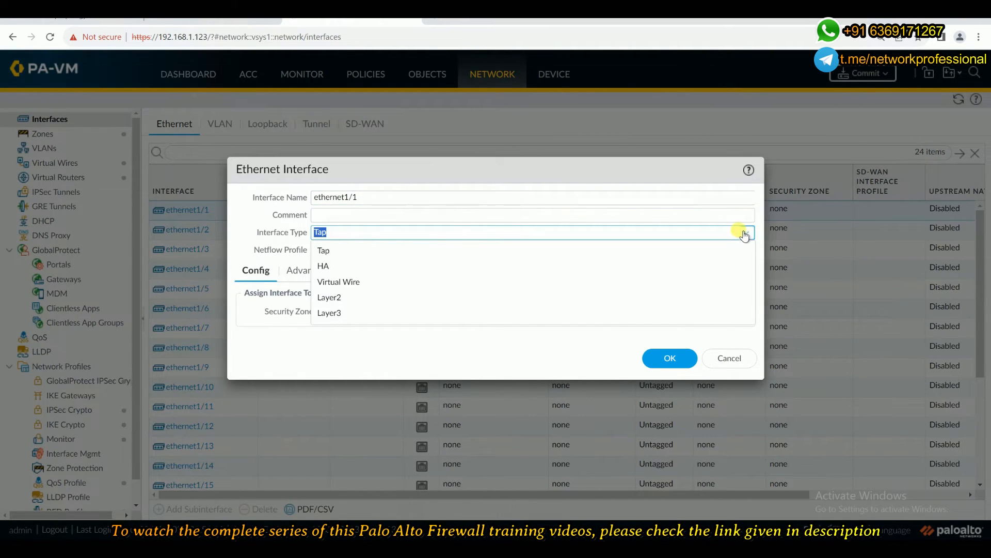
{"action": "left_click", "coordinate": [382, 282]}
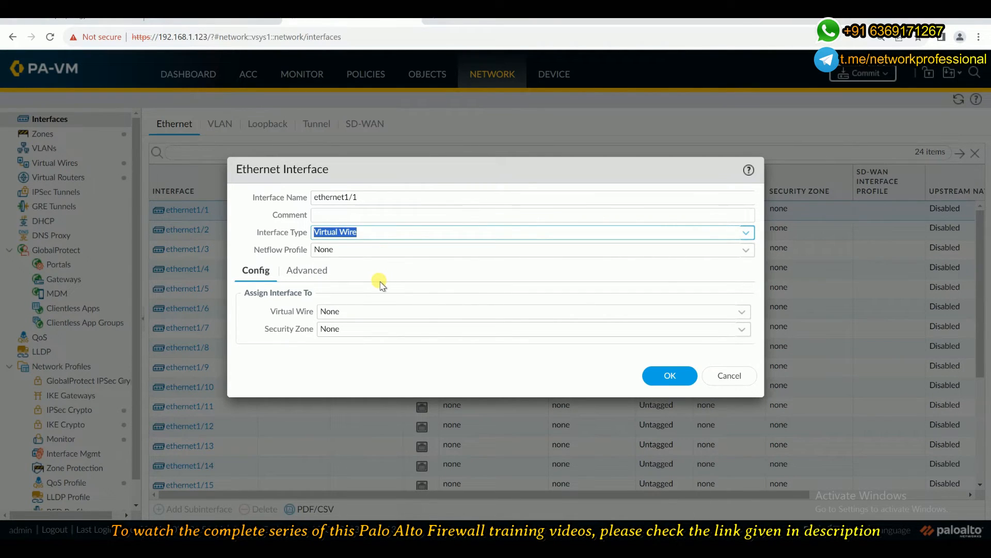
Assign ethernet1/1 to the virtual wire VIrtual-Wire and the security zone Inside_zone, and save the interface.
{"action": "left_click_drag", "start_coordinate": [270, 311], "coordinate": [314, 313]}
{"action": "left_click", "coordinate": [742, 312]}
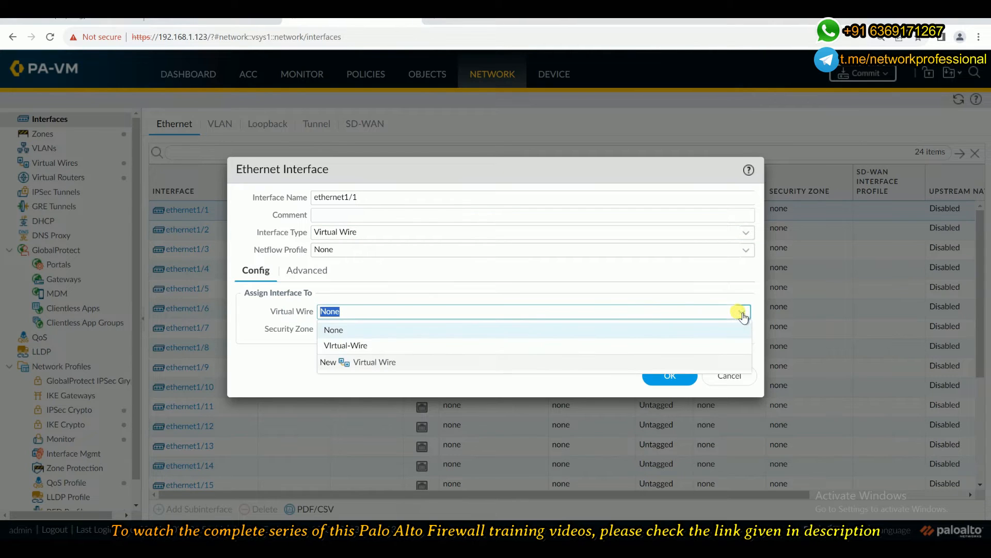
{"action": "left_click", "coordinate": [362, 345]}
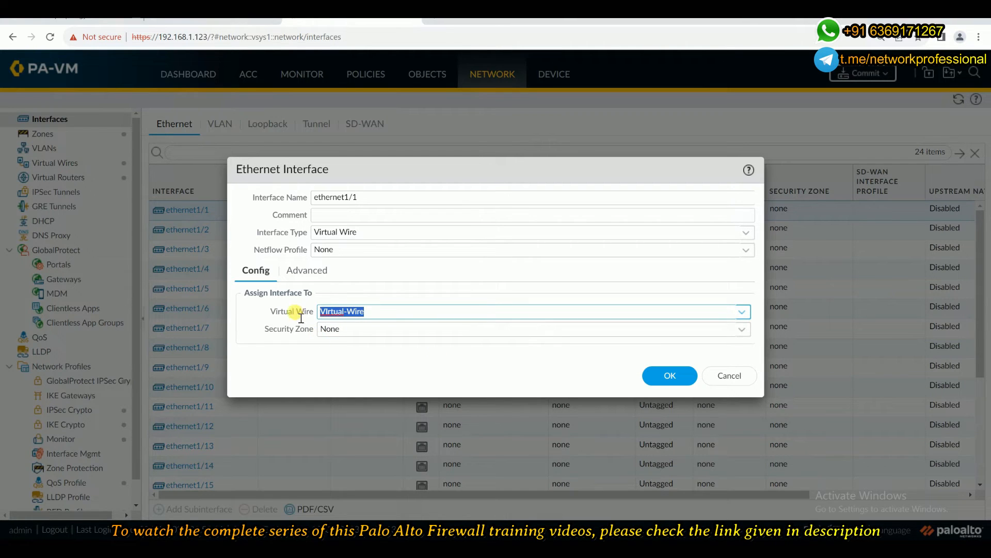
{"action": "left_click", "coordinate": [741, 330]}
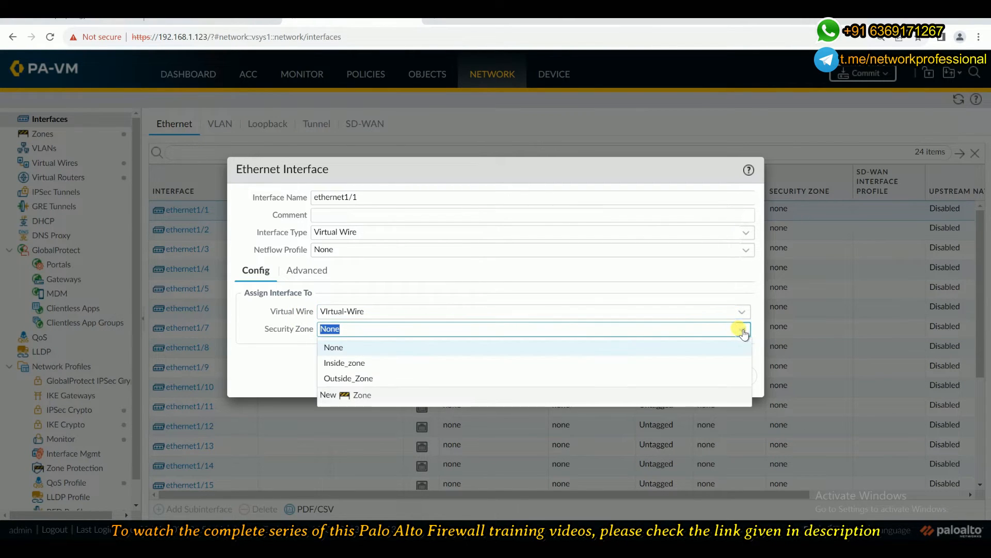
{"action": "left_click", "coordinate": [339, 363]}
{"action": "left_click", "coordinate": [671, 376]}
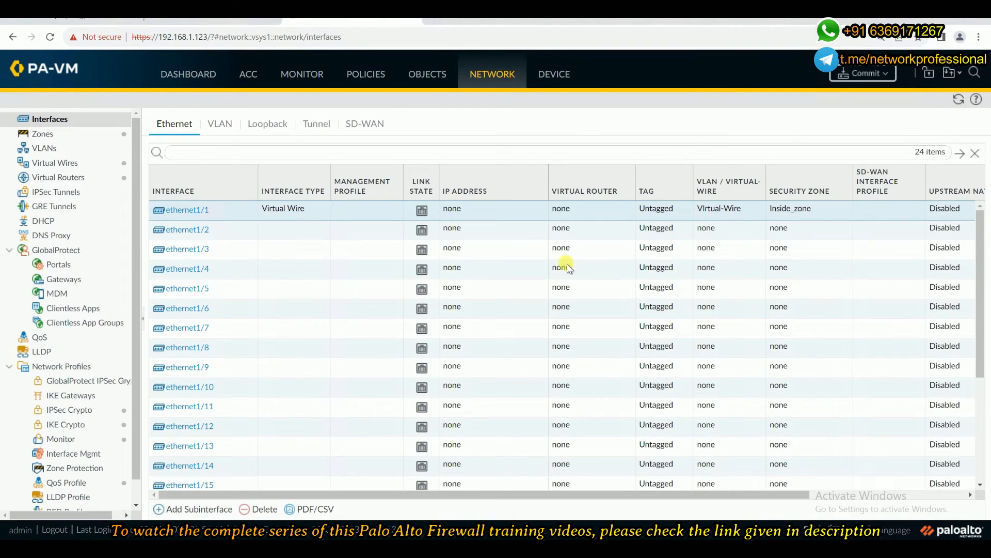
Configure ethernet1/2 as a Virtual Wire interface assigned to VIrtual-Wire and the security zone Outside_Zone.
{"action": "left_click", "coordinate": [172, 232]}
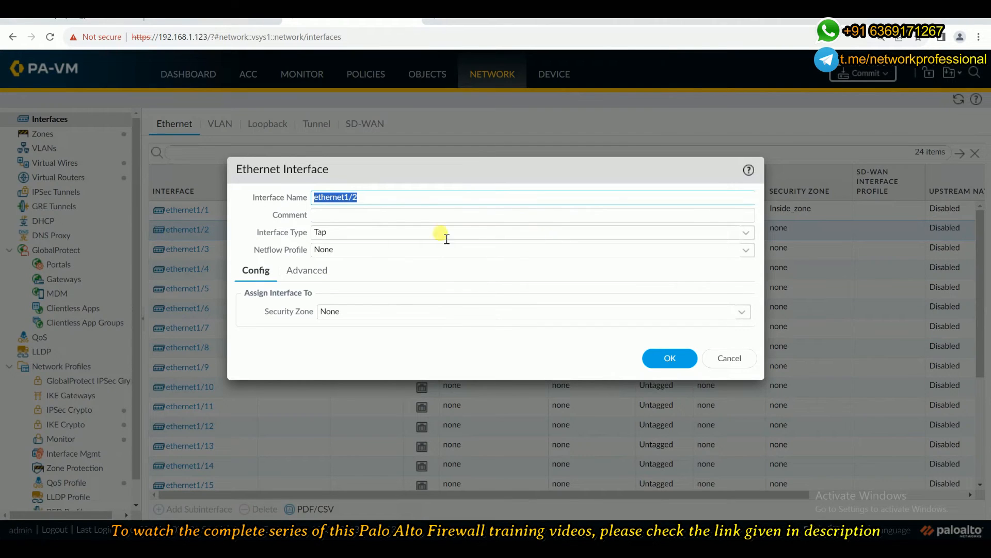
{"action": "left_click", "coordinate": [742, 232]}
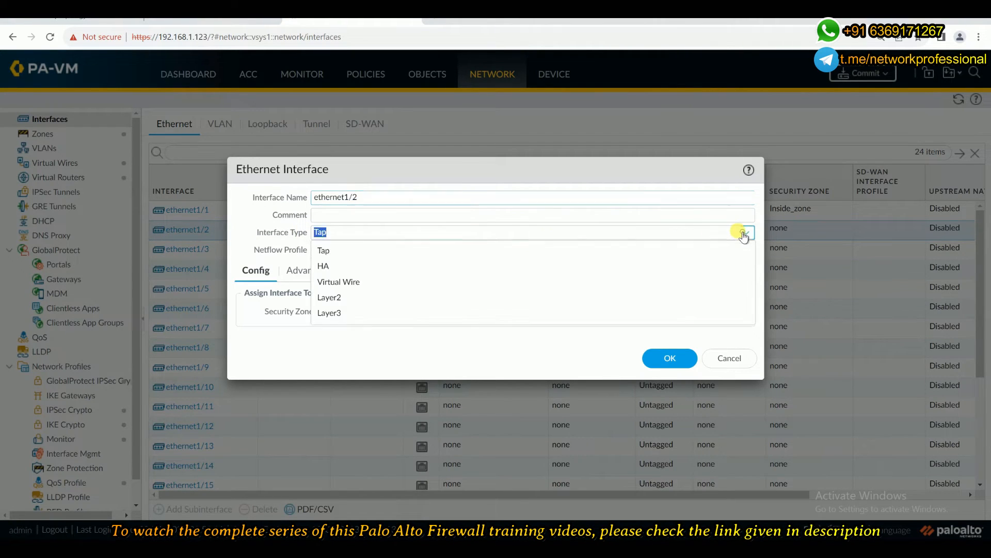
{"action": "left_click", "coordinate": [342, 283]}
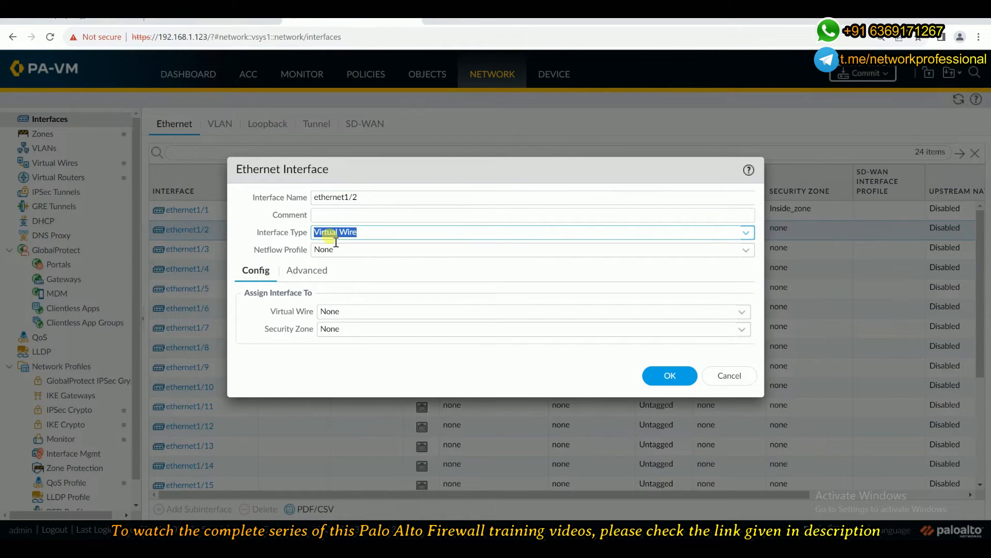
{"action": "left_click", "coordinate": [742, 312]}
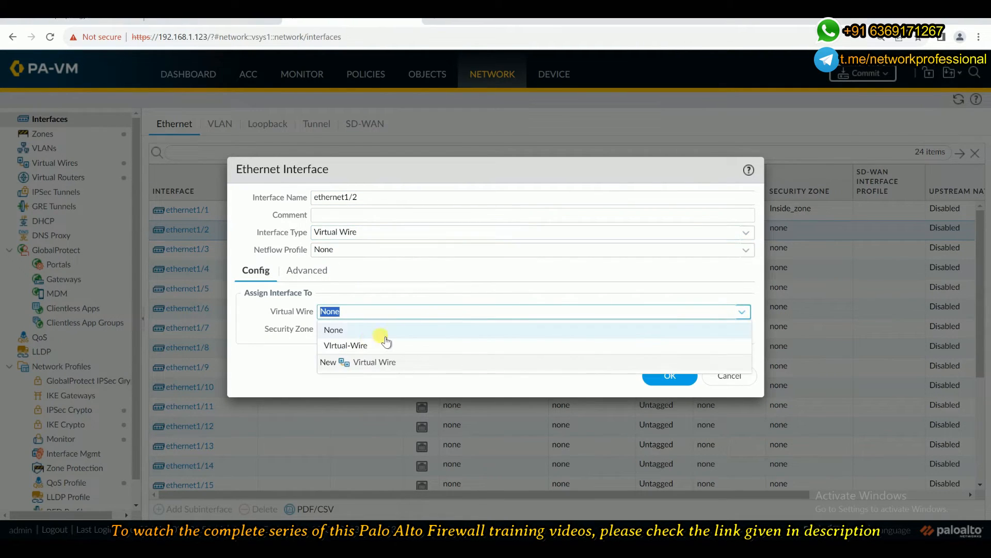
{"action": "left_click", "coordinate": [359, 346]}
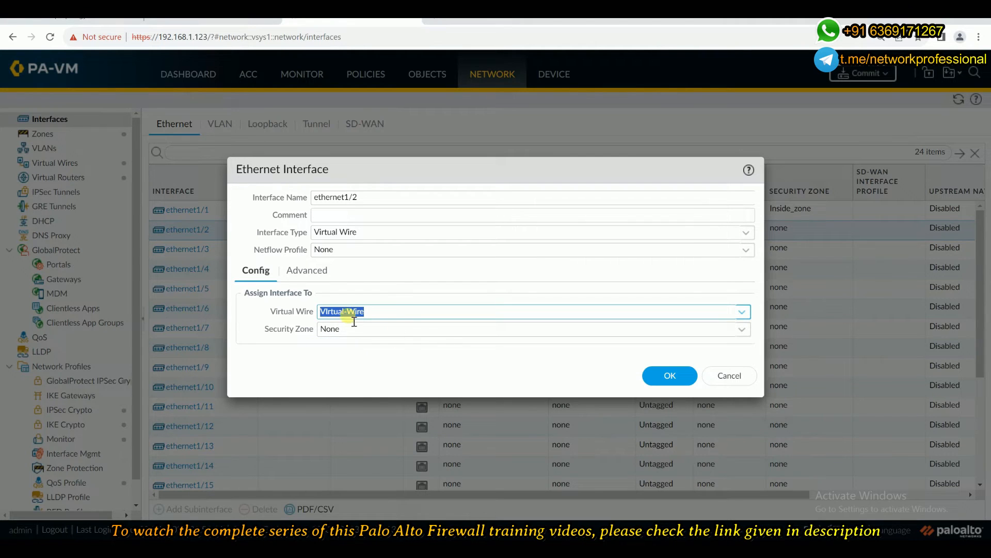
{"action": "left_click", "coordinate": [739, 330]}
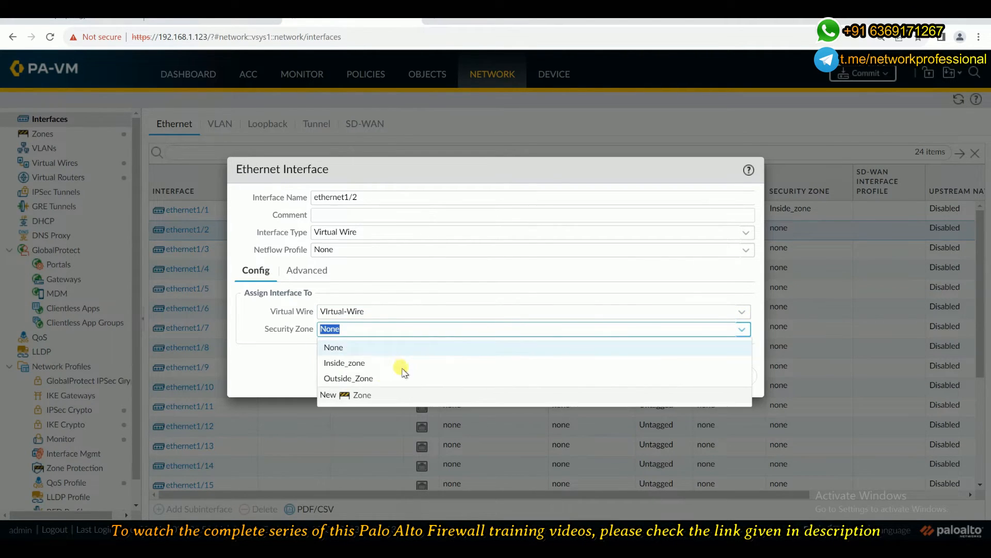
{"action": "left_click", "coordinate": [370, 375]}
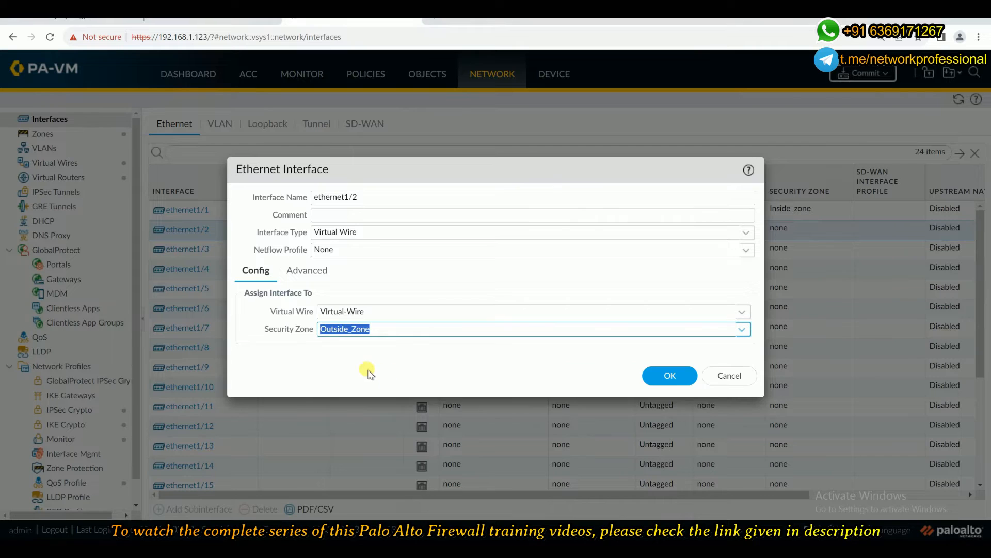
{"action": "left_click", "coordinate": [309, 270]}
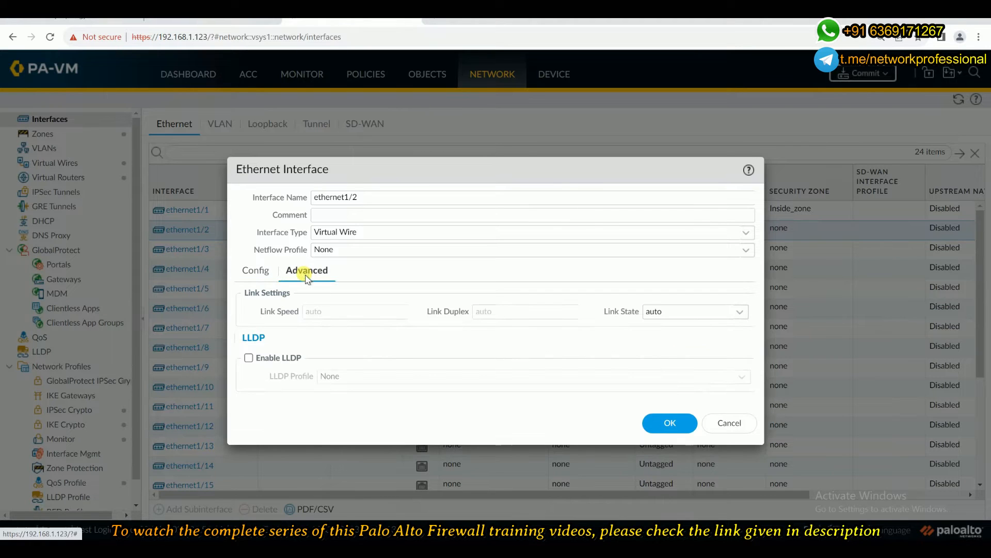
{"action": "left_click", "coordinate": [256, 271]}
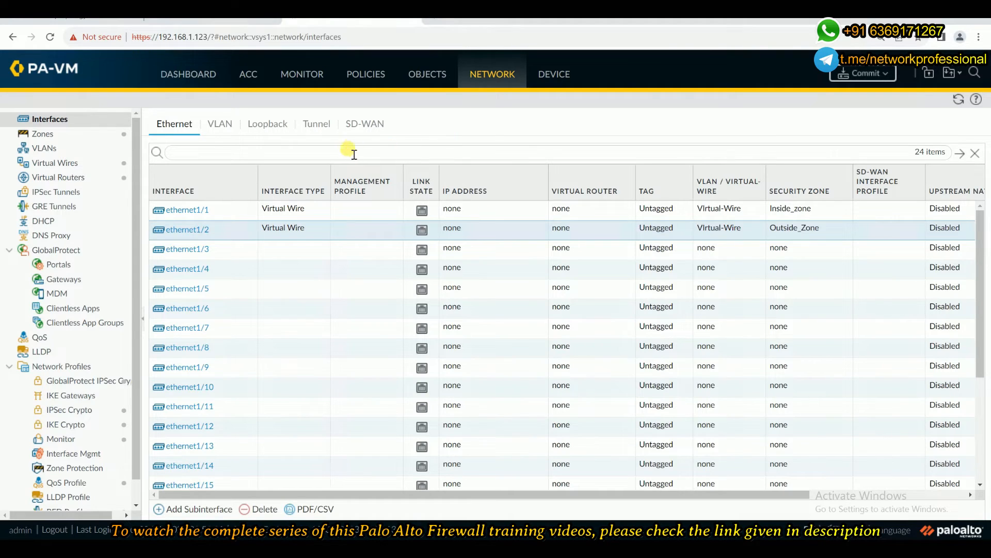
Start a new security policy rule on the firewall and name it Security-Policy.
{"action": "left_click", "coordinate": [358, 77]}
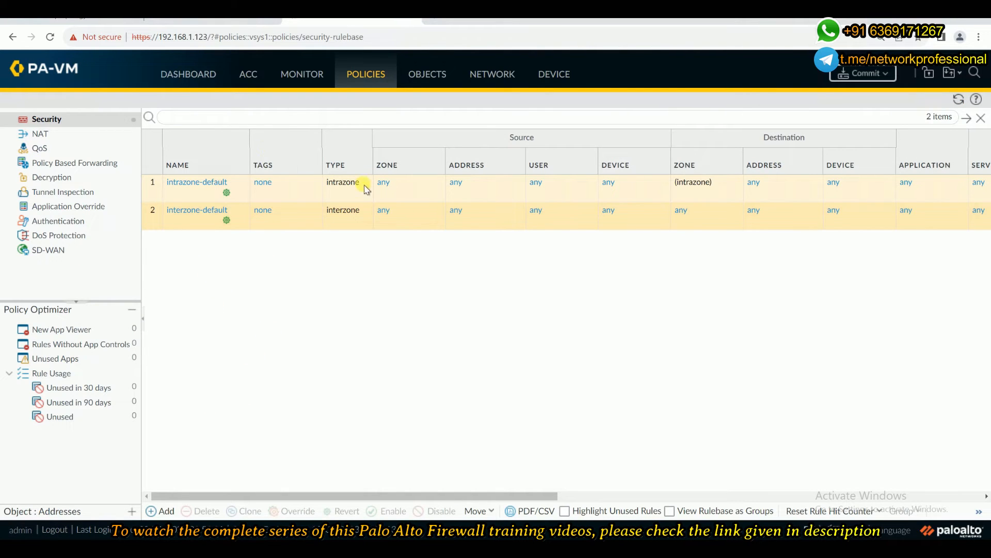
{"action": "left_click", "coordinate": [78, 18]}
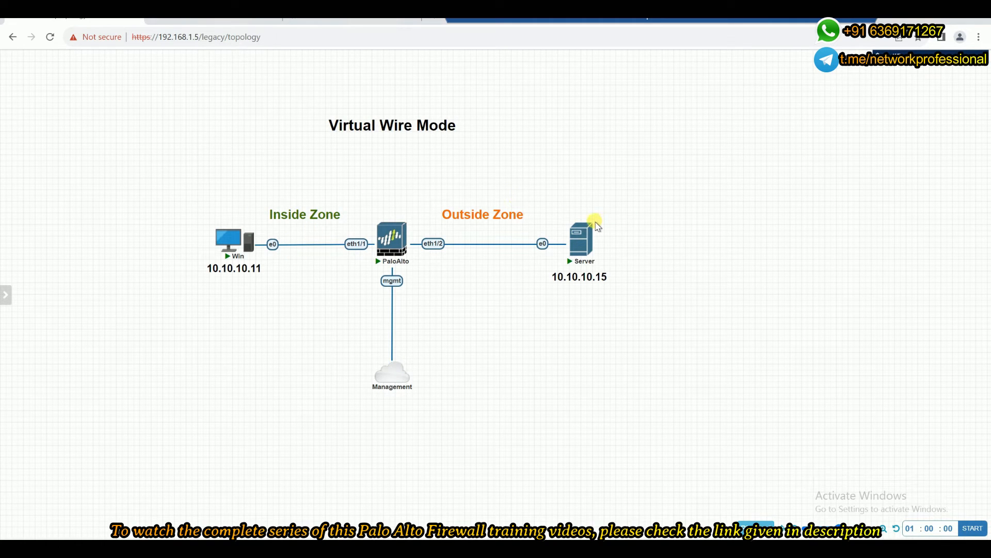
{"action": "mouse_move", "coordinate": [586, 217]}
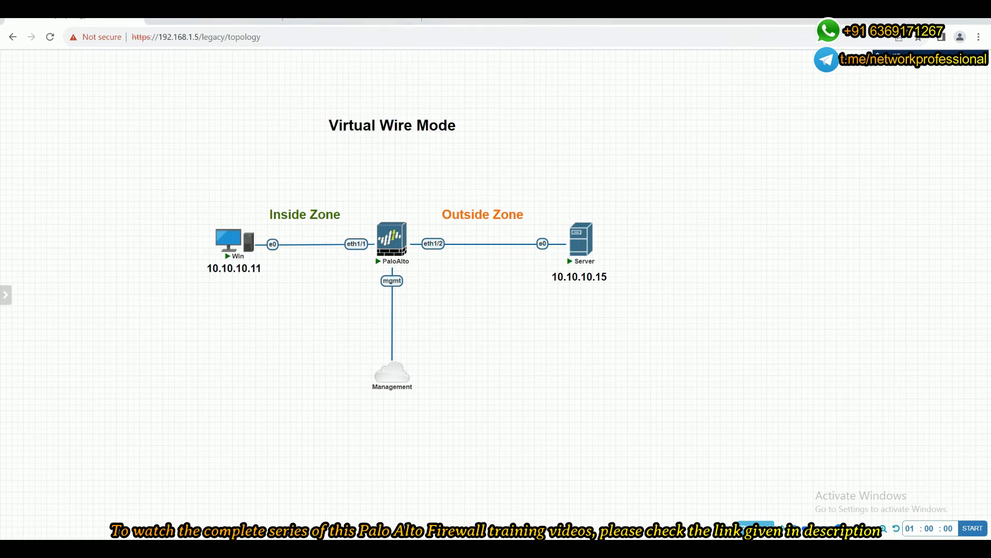
{"action": "left_click", "coordinate": [341, 19]}
{"action": "left_click", "coordinate": [166, 510]}
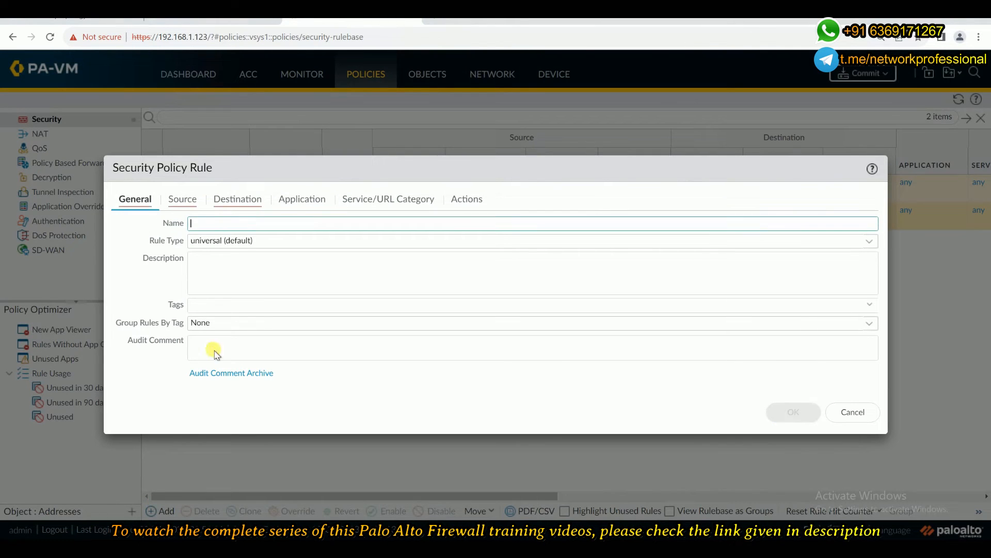
{"action": "type", "text": "Securi"}
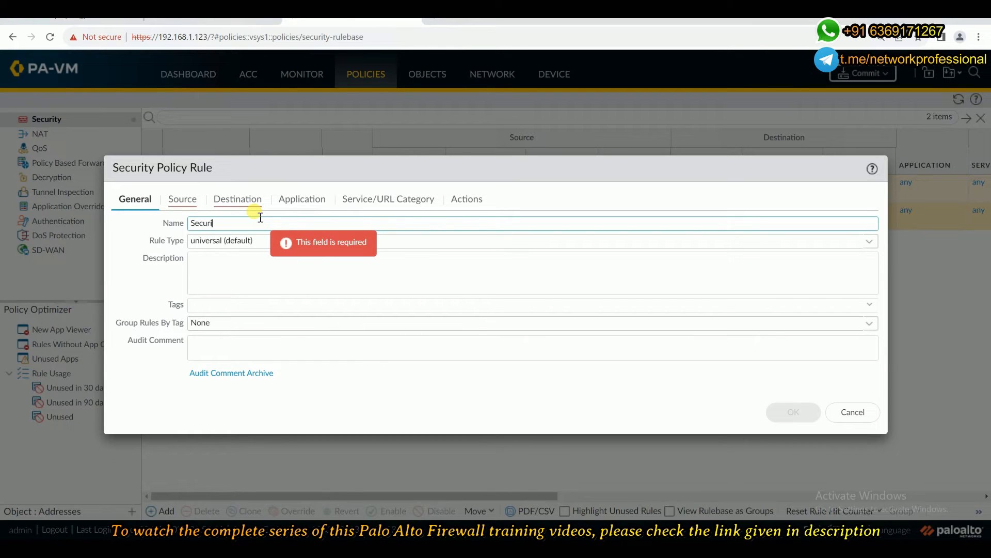
{"action": "type", "text": "ty-O"}
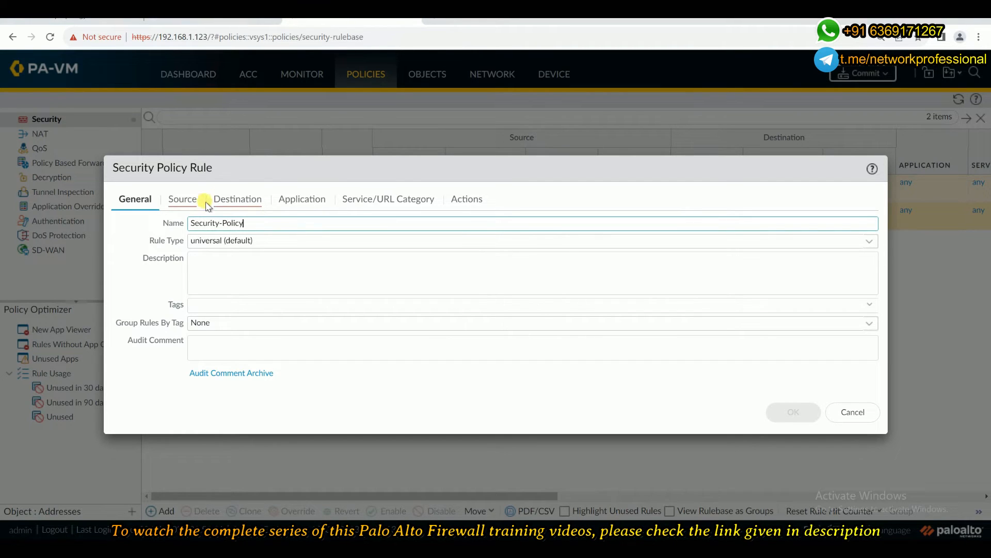
Set both the source zone and the destination zone of the rule to any.
{"action": "left_click", "coordinate": [185, 203]}
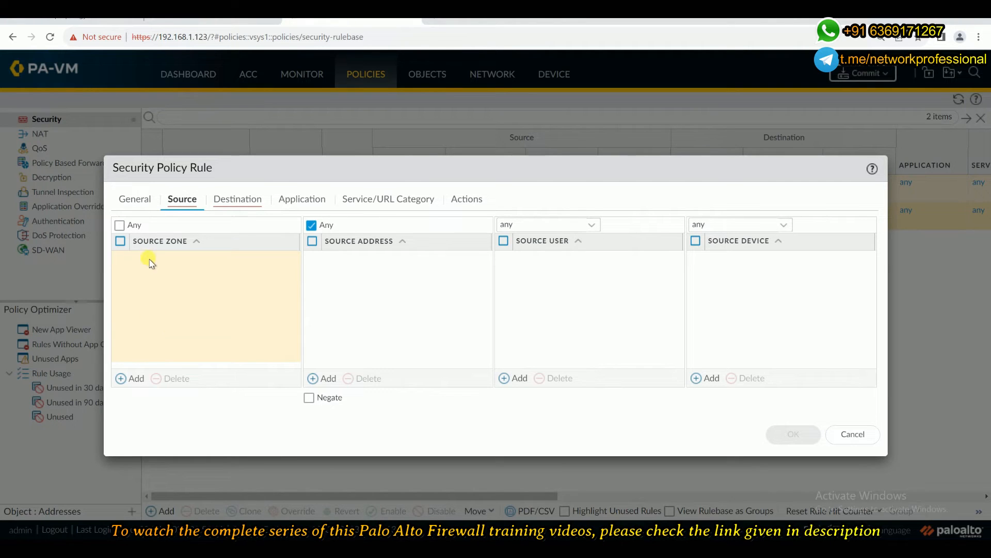
{"action": "left_click", "coordinate": [120, 225]}
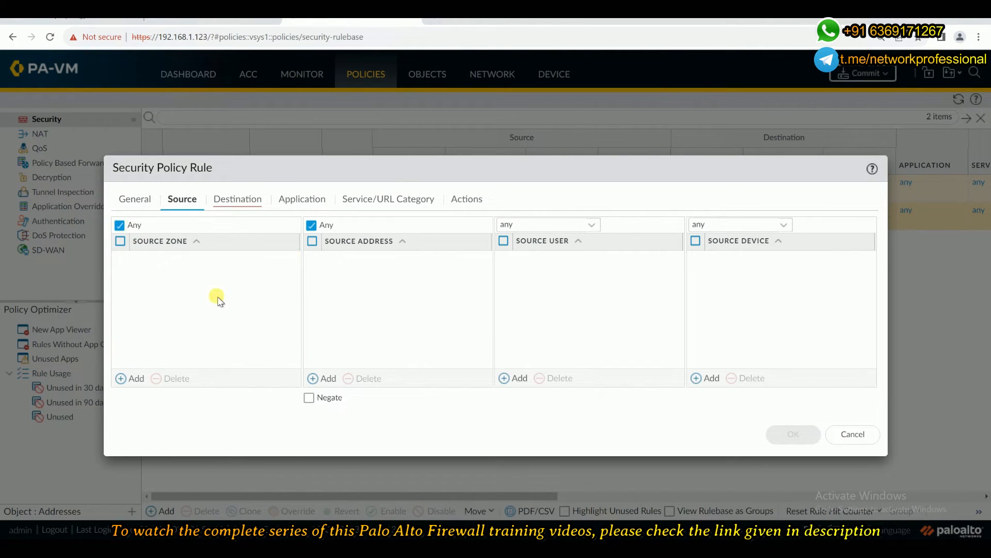
{"action": "left_click", "coordinate": [245, 201]}
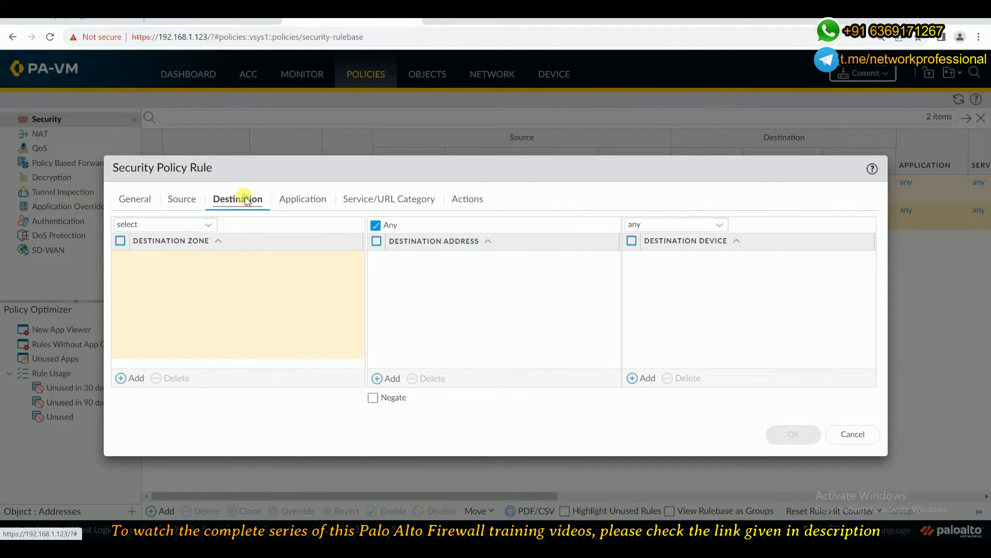
{"action": "left_click", "coordinate": [208, 225]}
{"action": "left_click", "coordinate": [139, 259]}
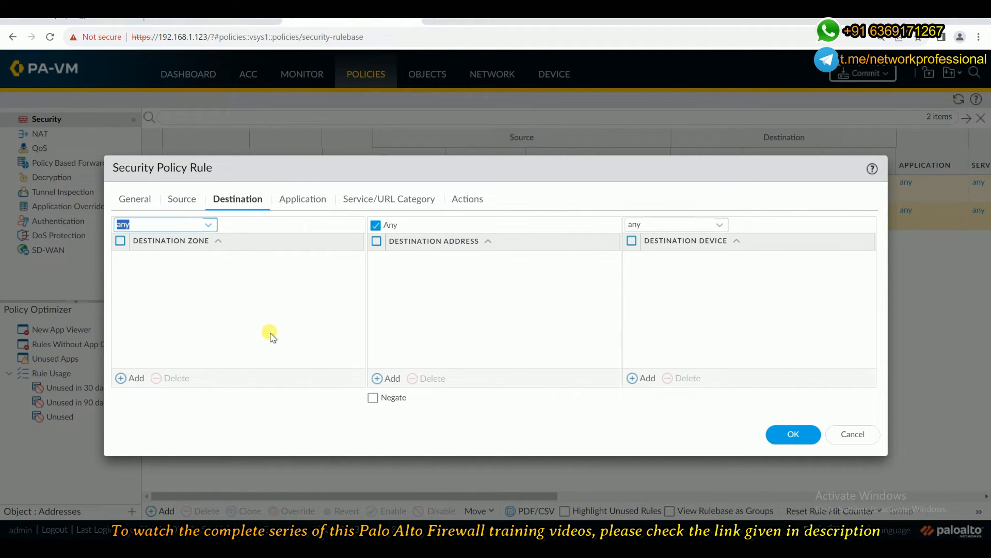
Save the rule, keeping service application-default, URL category Any and the action Allow.
{"action": "left_click", "coordinate": [299, 200]}
{"action": "left_click", "coordinate": [390, 201]}
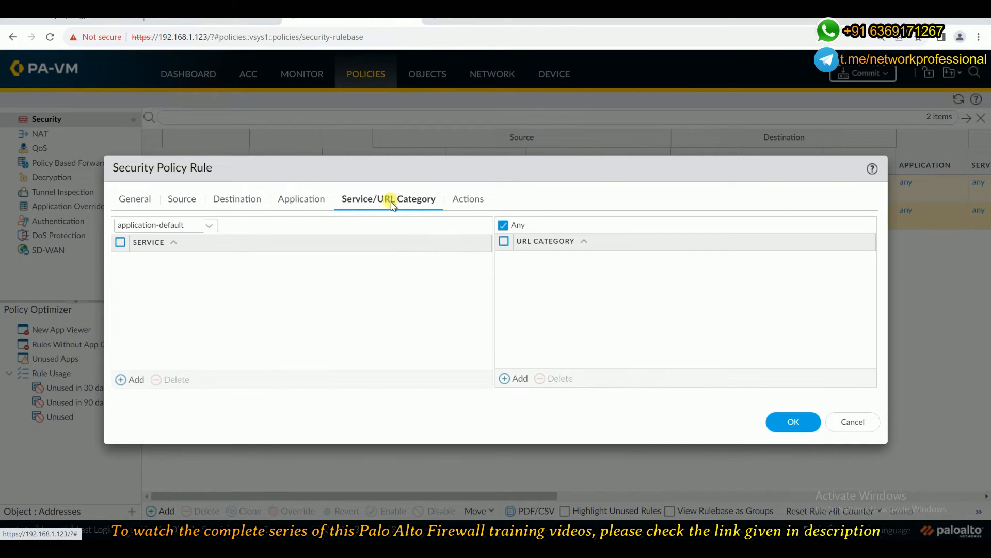
{"action": "left_click", "coordinate": [476, 200]}
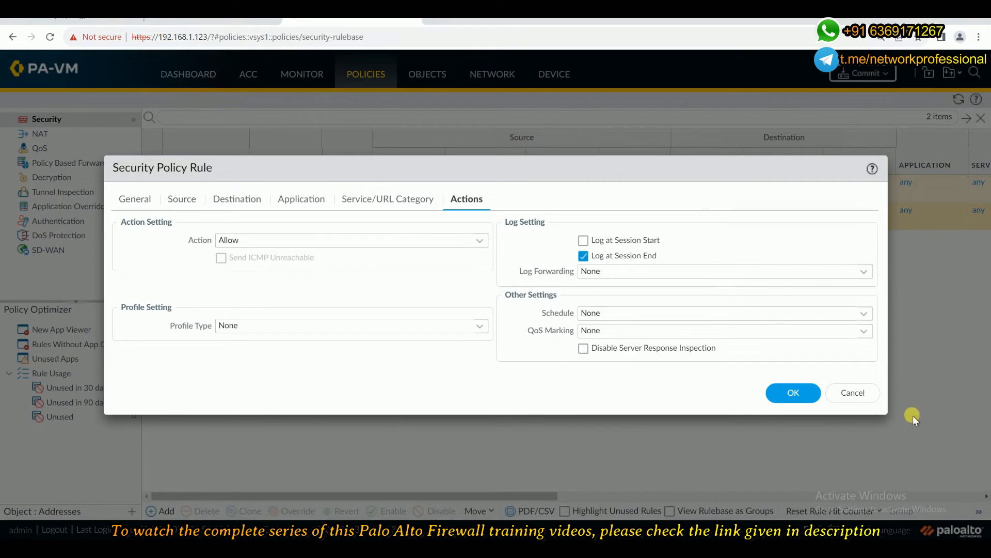
{"action": "left_click", "coordinate": [789, 393]}
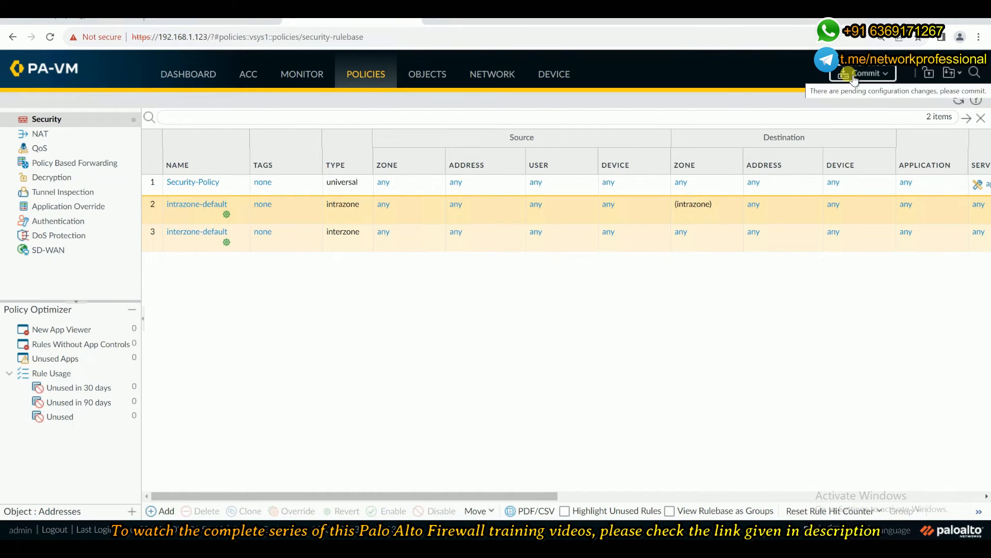
Commit all pending changes to the firewall and close the commit status once the job finishes.
{"action": "left_click", "coordinate": [853, 74]}
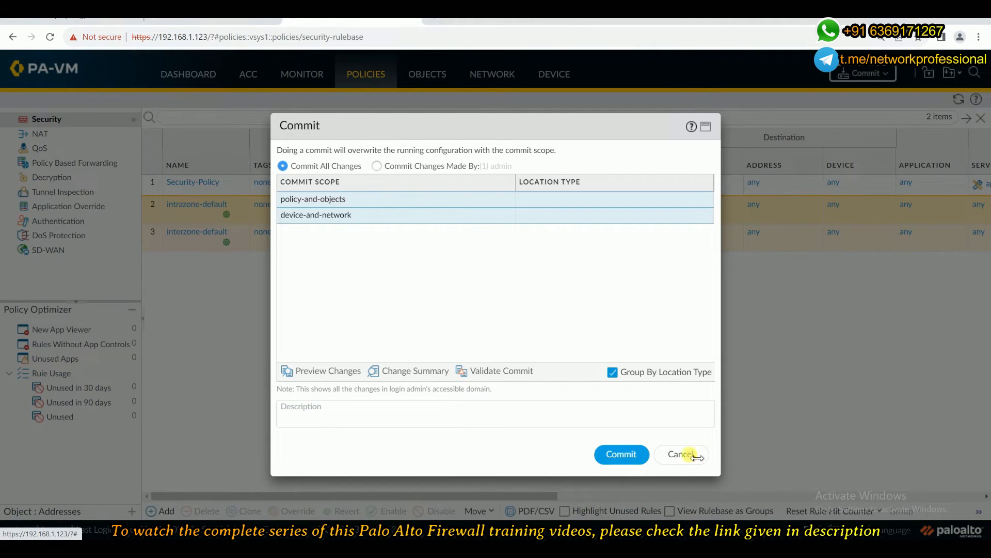
{"action": "left_click", "coordinate": [621, 454]}
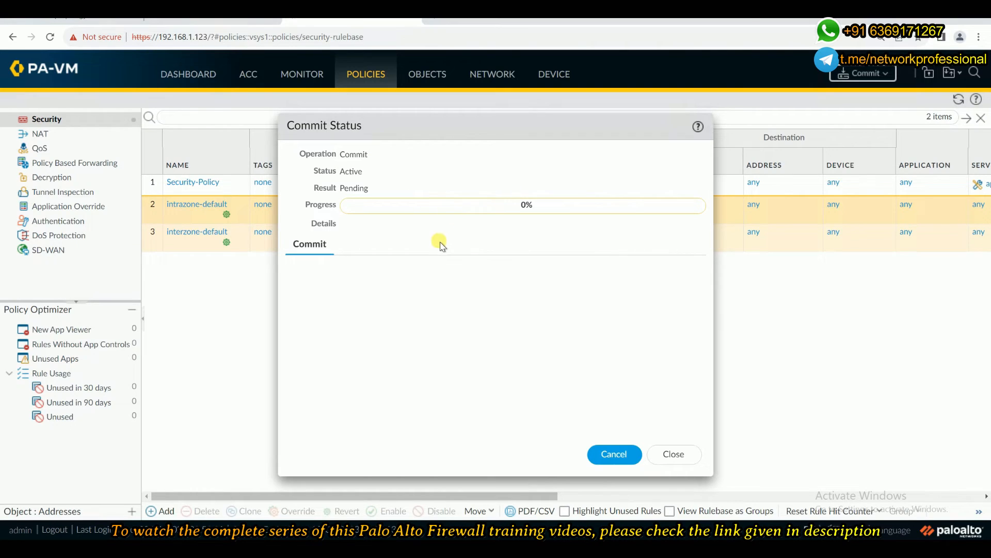
{"action": "left_click", "coordinate": [77, 15]}
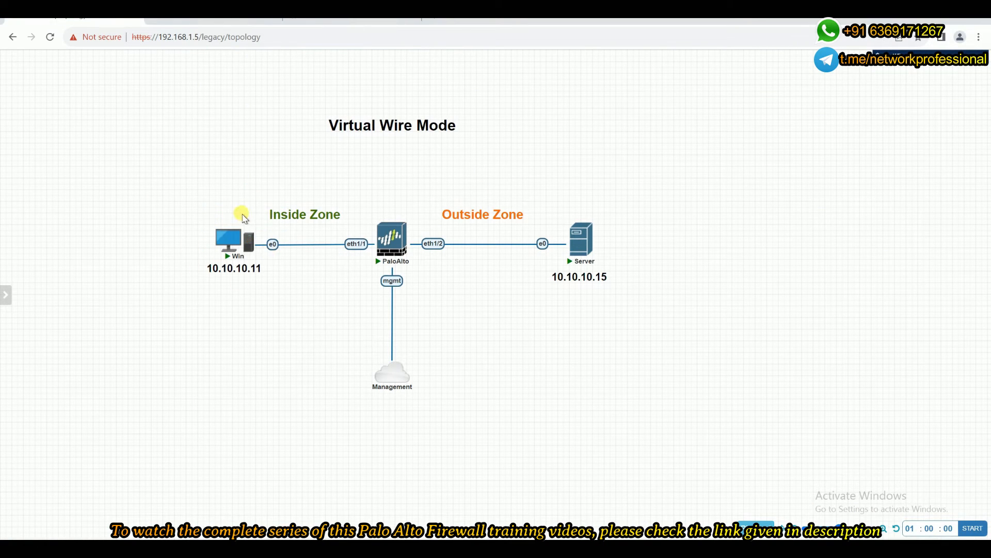
{"action": "mouse_move", "coordinate": [246, 221]}
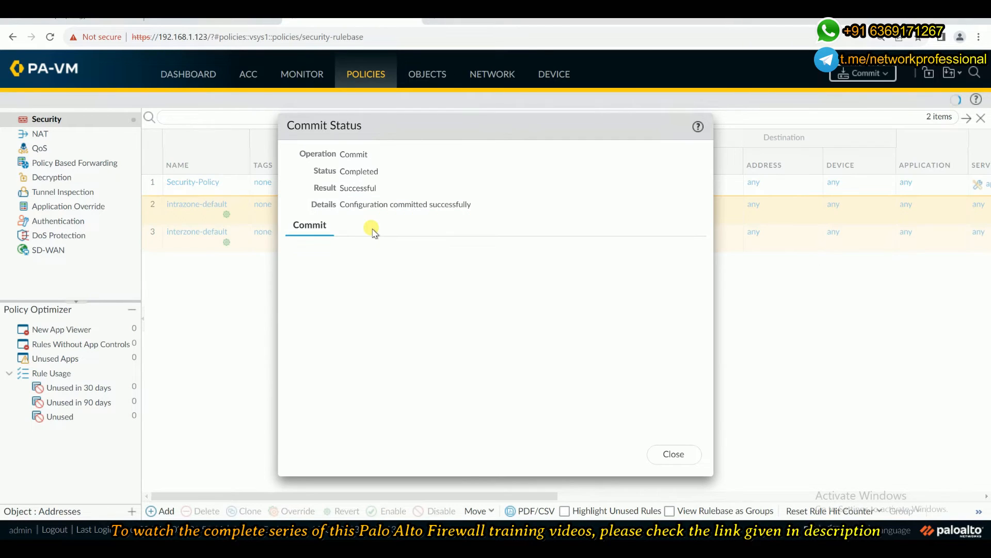
{"action": "left_click", "coordinate": [674, 453]}
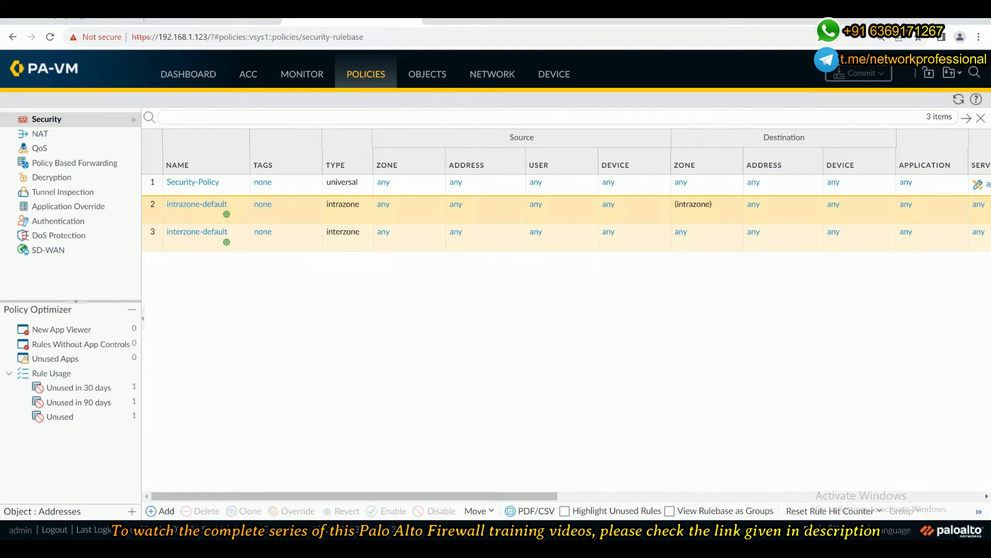
Switch to the Server machine's console and bring up the XAMPP Control Panel to check the Apache and FileZilla services.
{"action": "left_click", "coordinate": [78, 15]}
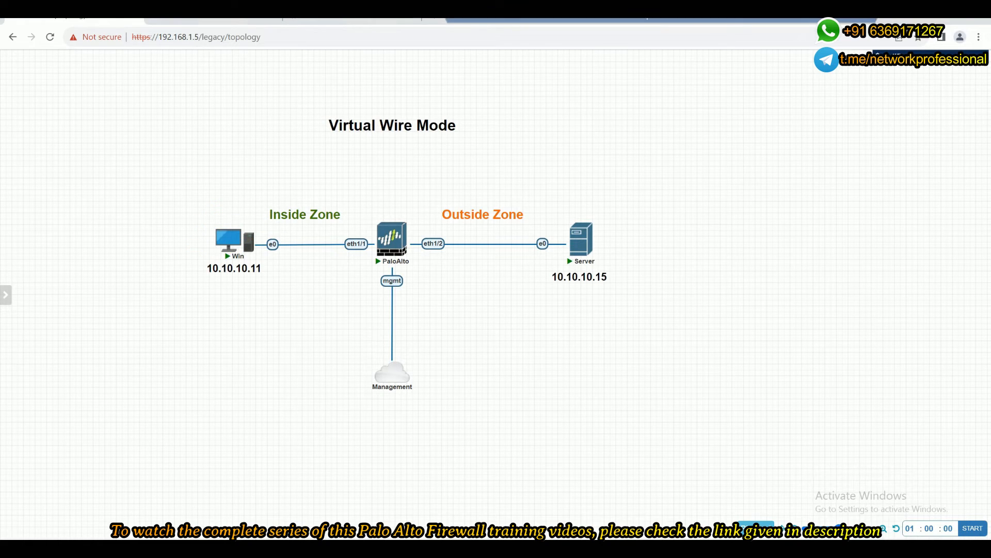
{"action": "left_click", "coordinate": [196, 14]}
{"action": "left_click", "coordinate": [14, 61]}
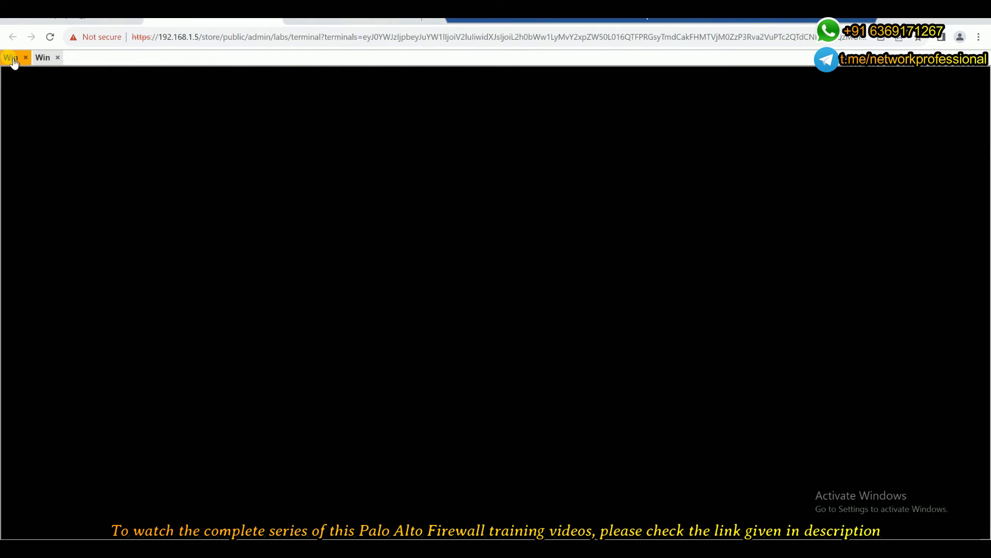
{"action": "left_click", "coordinate": [43, 58]}
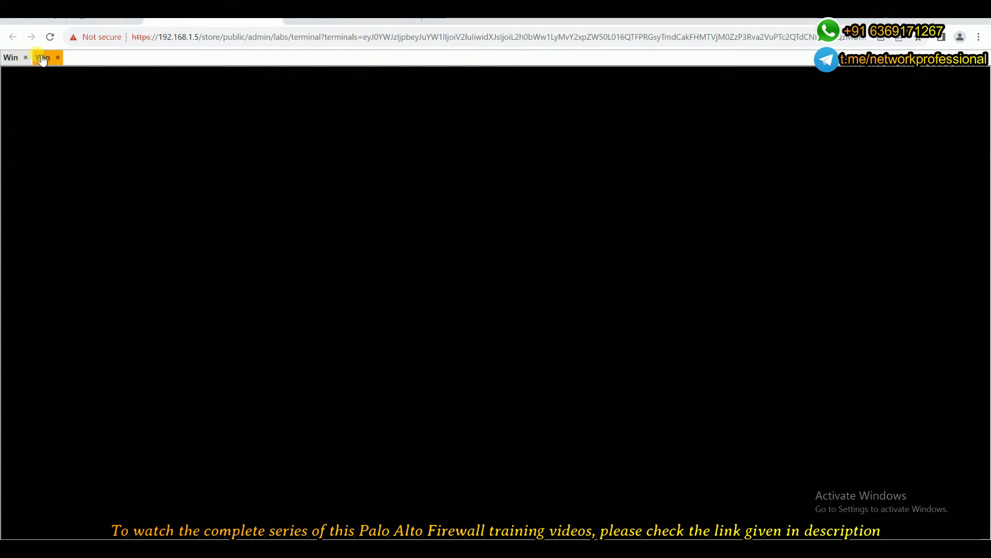
{"action": "left_click", "coordinate": [47, 22]}
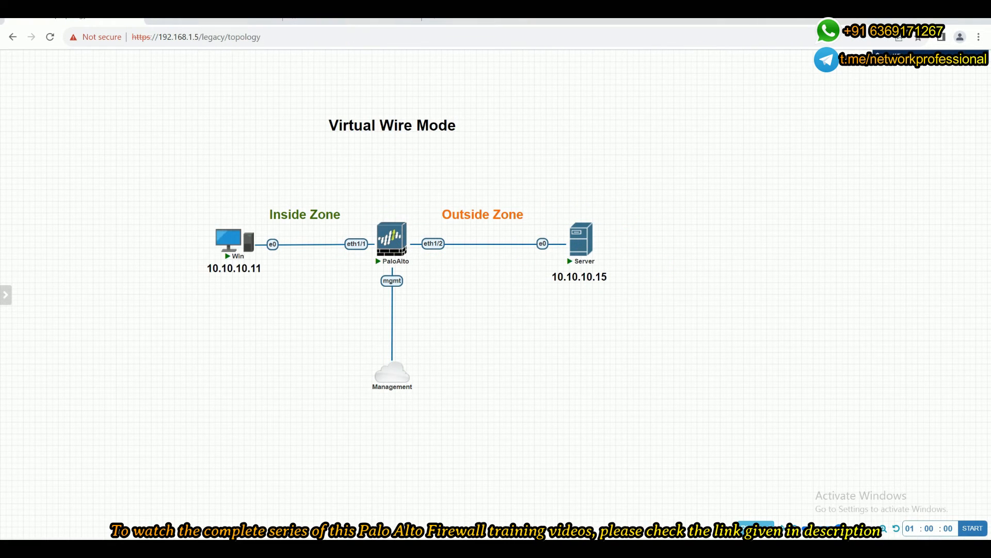
{"action": "left_click", "coordinate": [173, 21]}
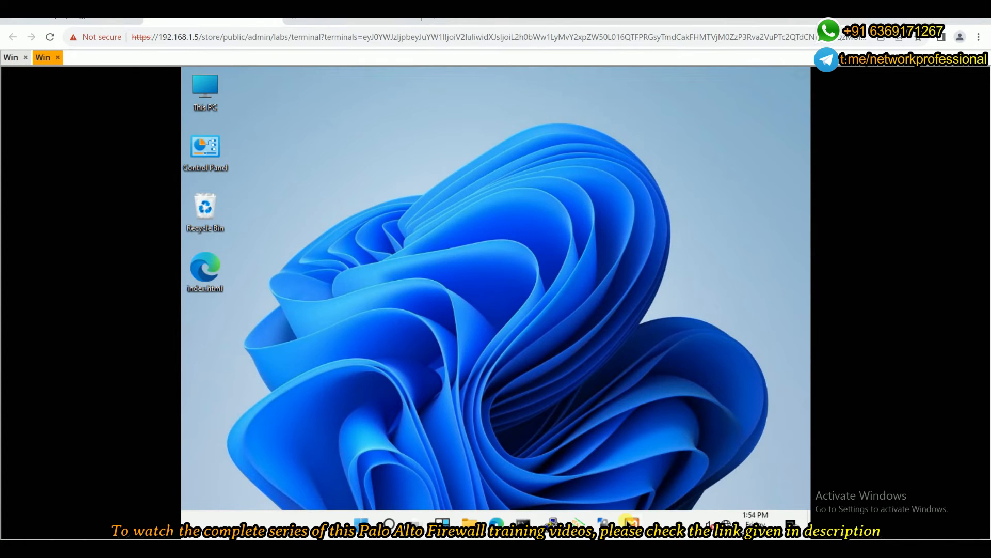
{"action": "left_click", "coordinate": [631, 522]}
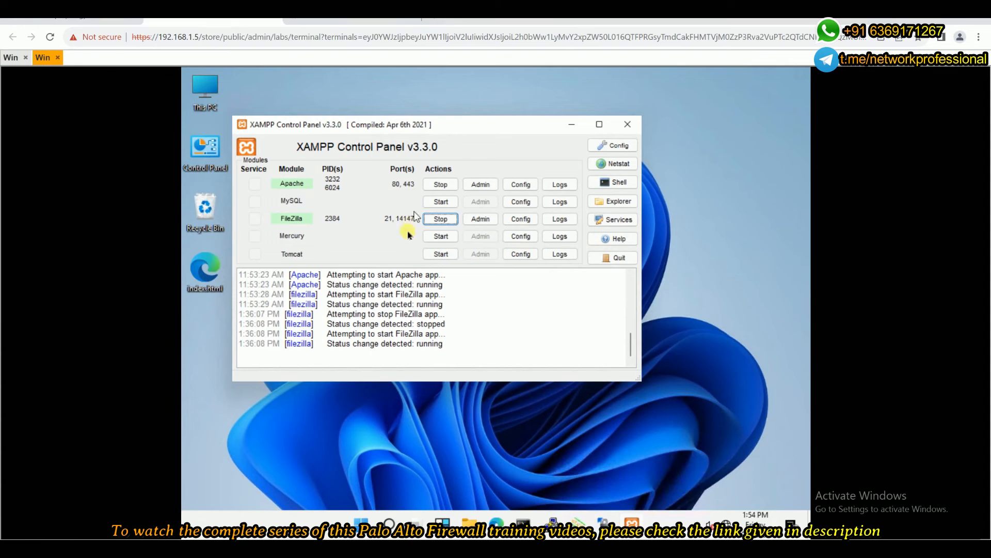
Run ipconfig in the Server's Command Prompt to check its IP address, and minimize the prompt.
{"action": "left_click", "coordinate": [523, 522]}
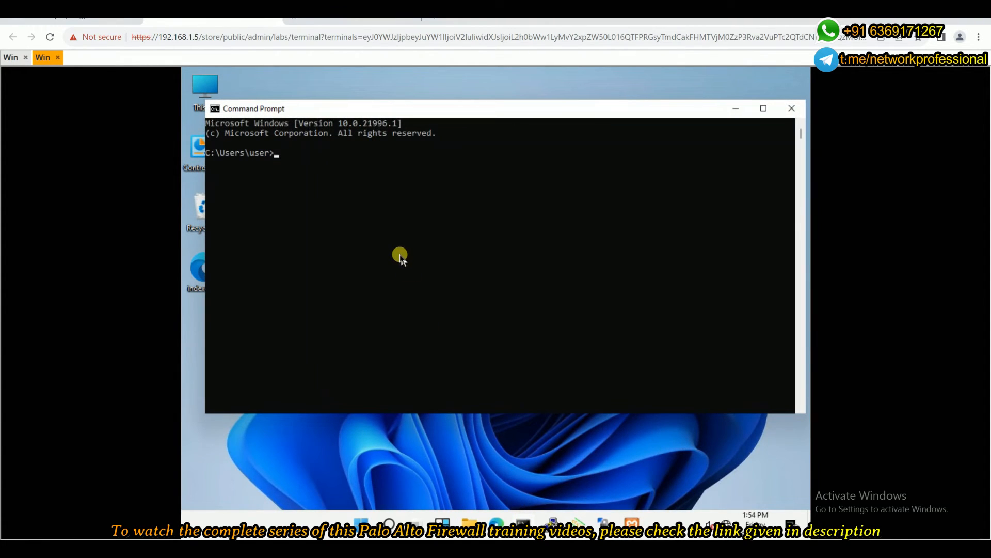
{"action": "type", "text": "ipconfig"}
{"action": "key", "text": "Return"}
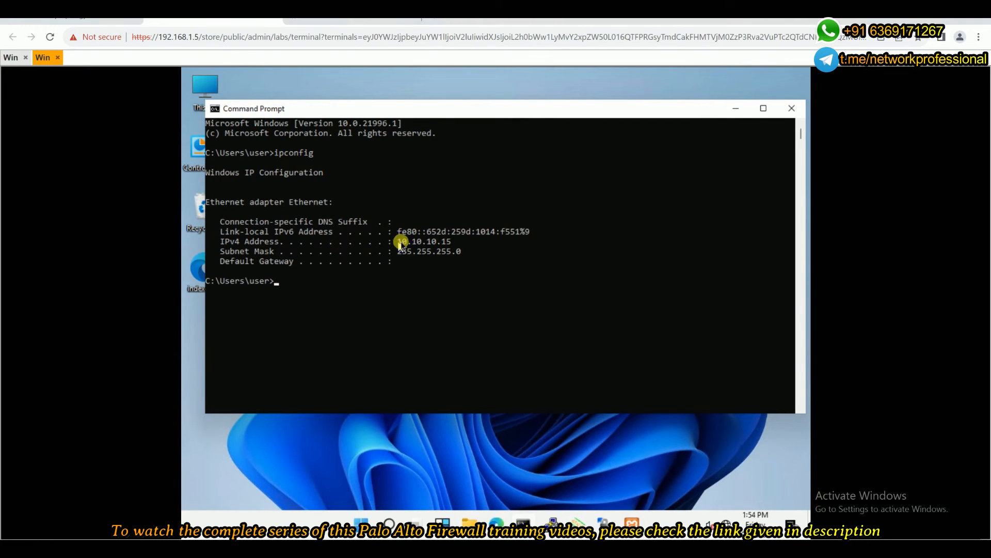
{"action": "left_click", "coordinate": [736, 109]}
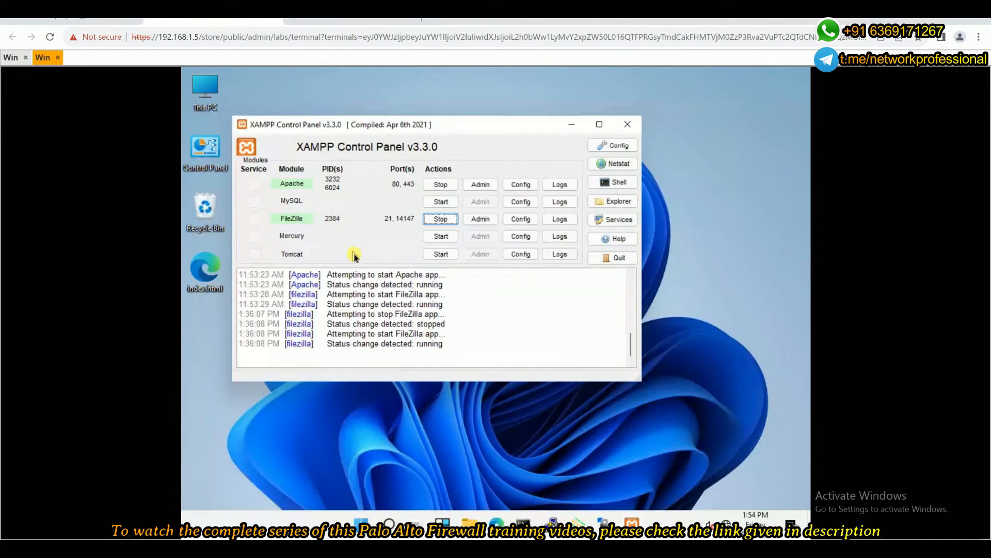
Switch to the Win client's console and run ipconfig in its Command Prompt to check its IP address.
{"action": "left_click", "coordinate": [10, 58]}
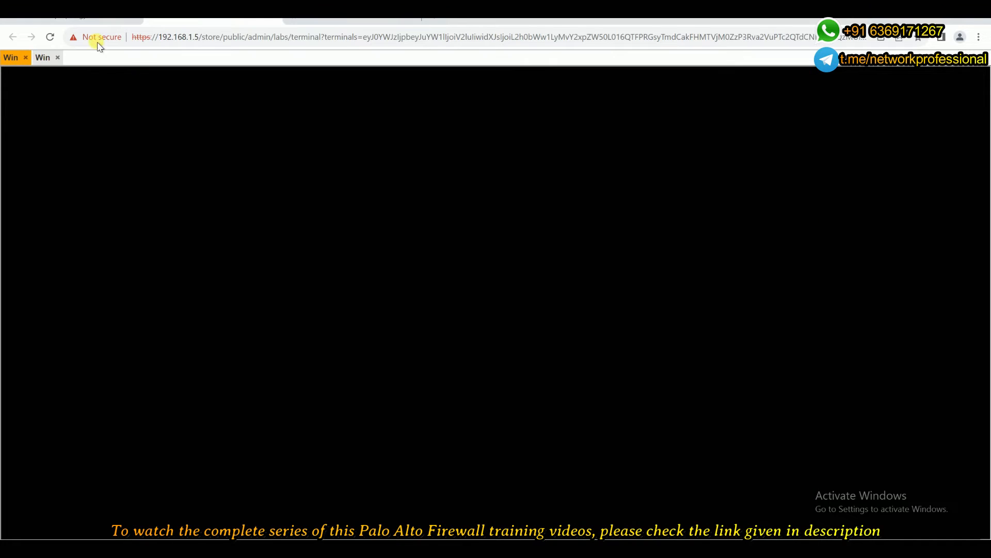
{"action": "left_click", "coordinate": [54, 19]}
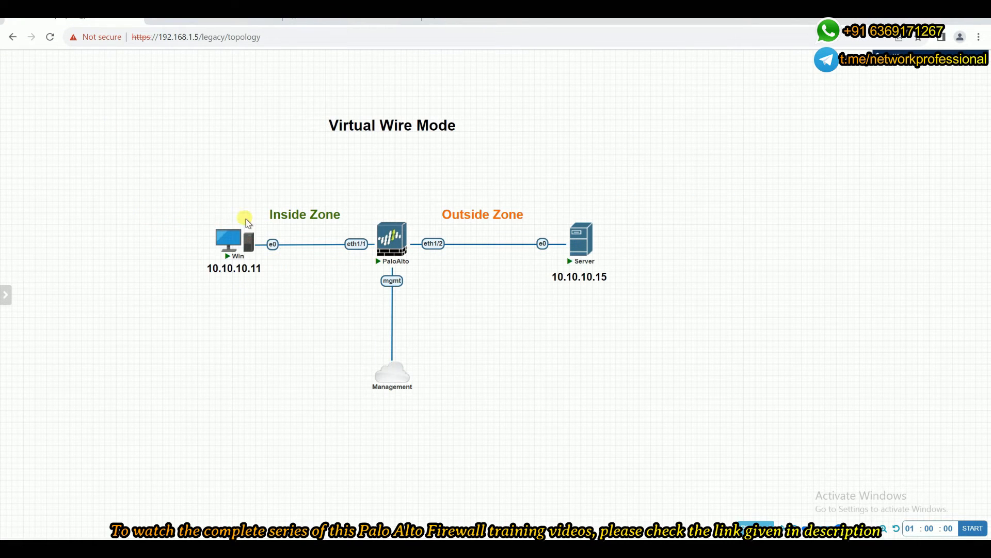
{"action": "left_click", "coordinate": [193, 20]}
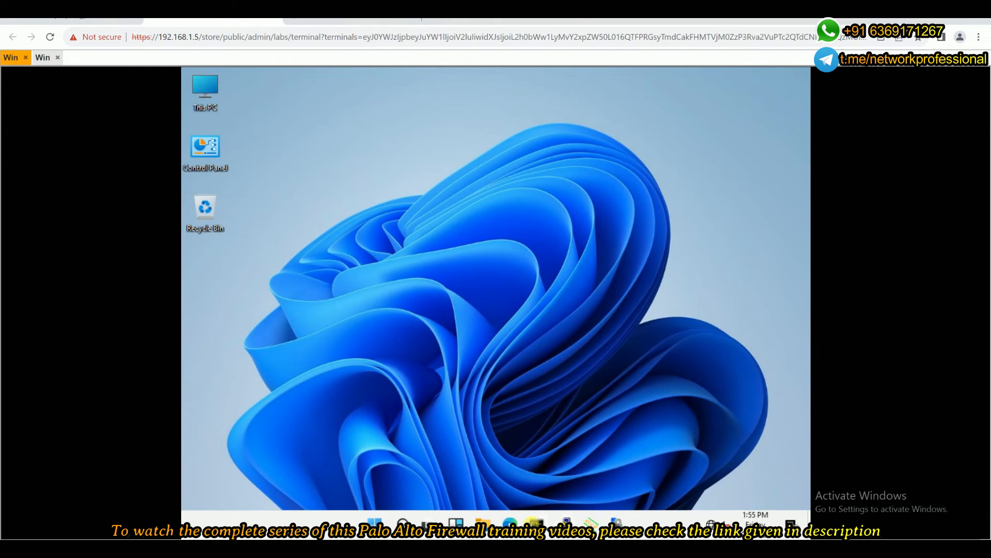
{"action": "key", "text": "Return"}
{"action": "key", "text": "Return"}
{"action": "key", "text": "Return"}
{"action": "type", "text": "ping"}
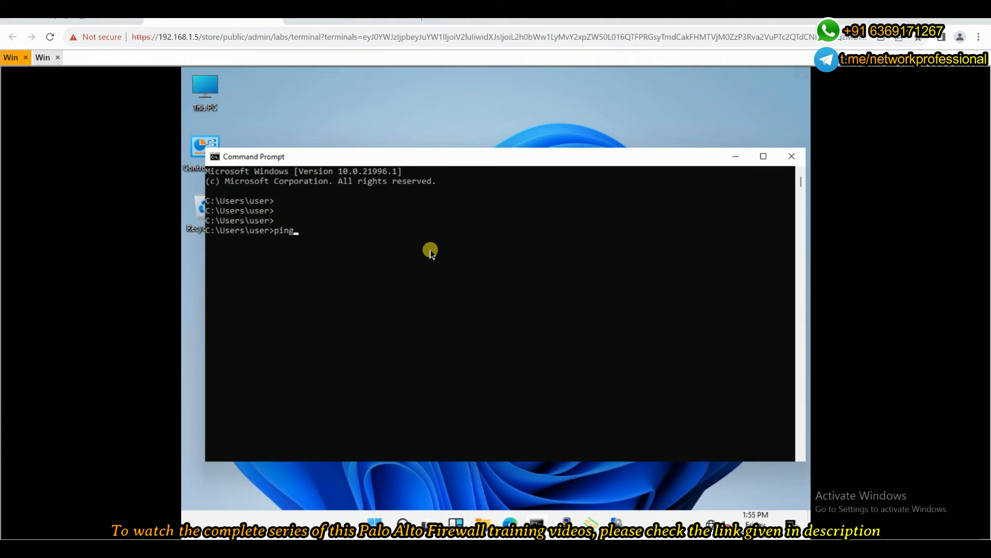
{"action": "key", "text": "BackSpace"}
{"action": "key", "text": "BackSpace"}
{"action": "key", "text": "BackSpace"}
{"action": "type", "text": "ipconfig"}
{"action": "key", "text": "Return"}
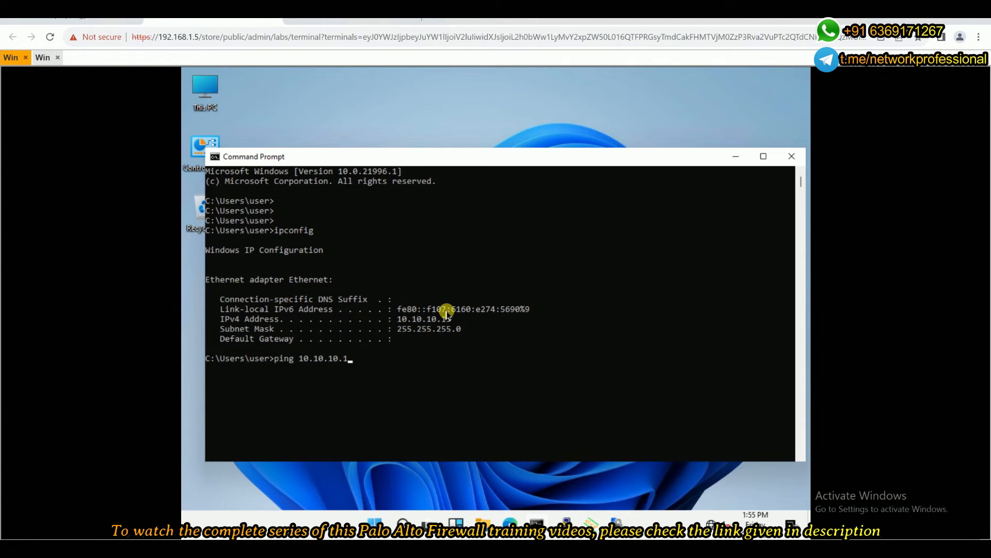
Ping the Server at 10.10.10.15 from the Win client and review the path in the lab topology.
{"action": "key", "text": "Return"}
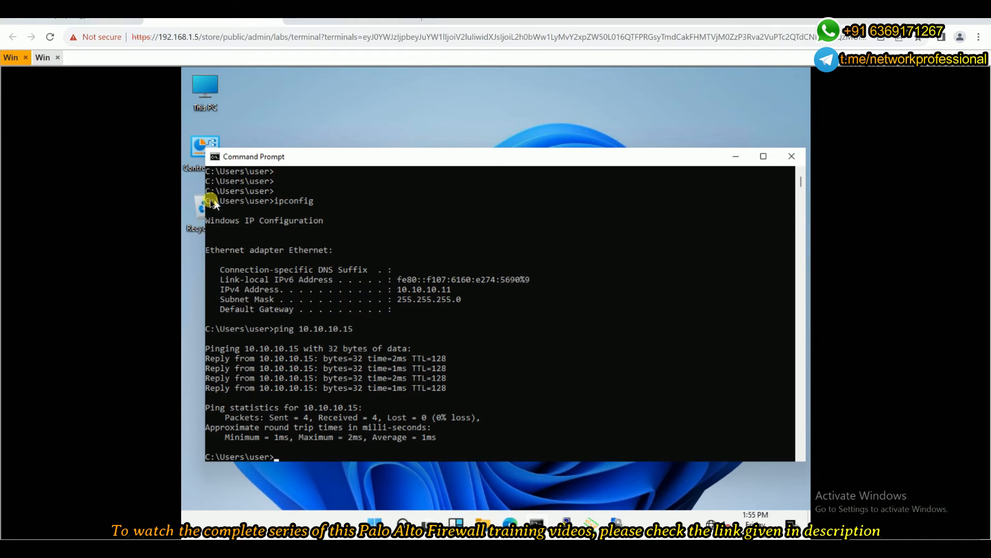
{"action": "left_click", "coordinate": [70, 15]}
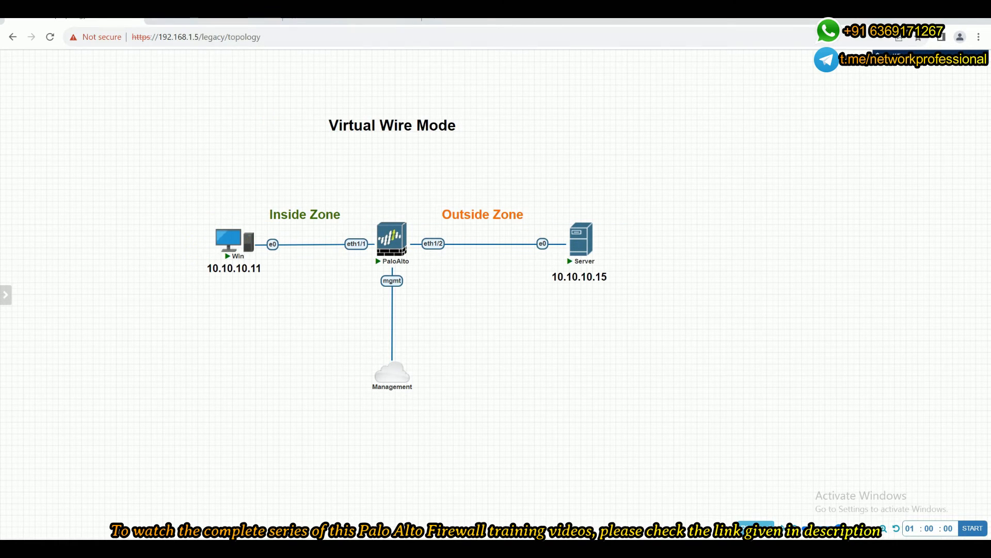
Load the web page at 10.10.10.15 in the Win client's browser, highlight its heading and minimize the browser.
{"action": "left_click", "coordinate": [207, 14]}
{"action": "left_click", "coordinate": [512, 522]}
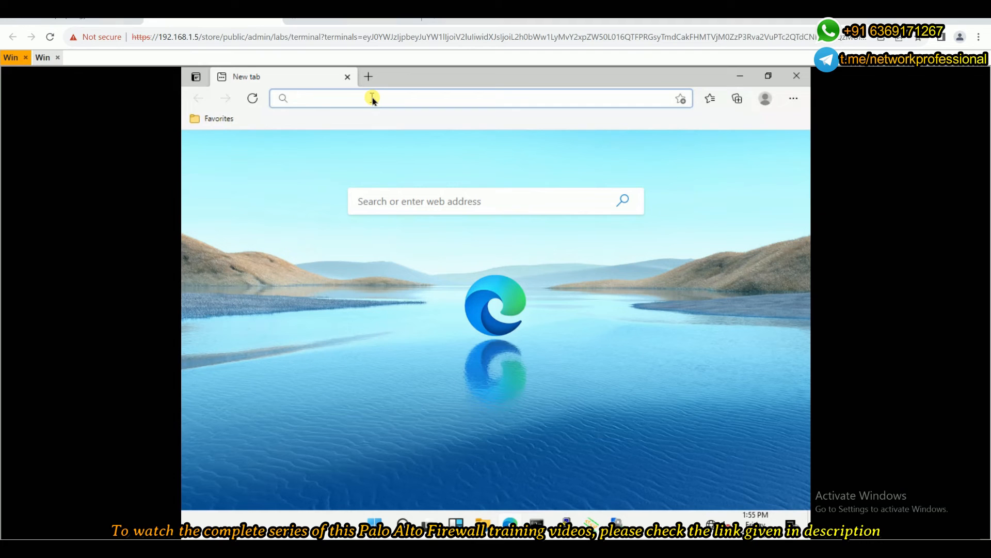
{"action": "type", "text": "10.10.10.15"}
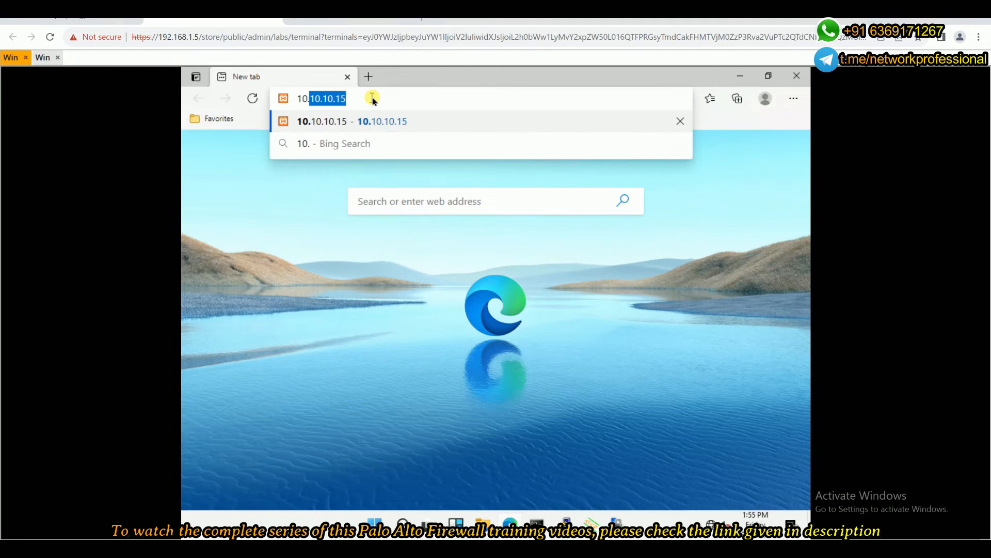
{"action": "key", "text": "Right"}
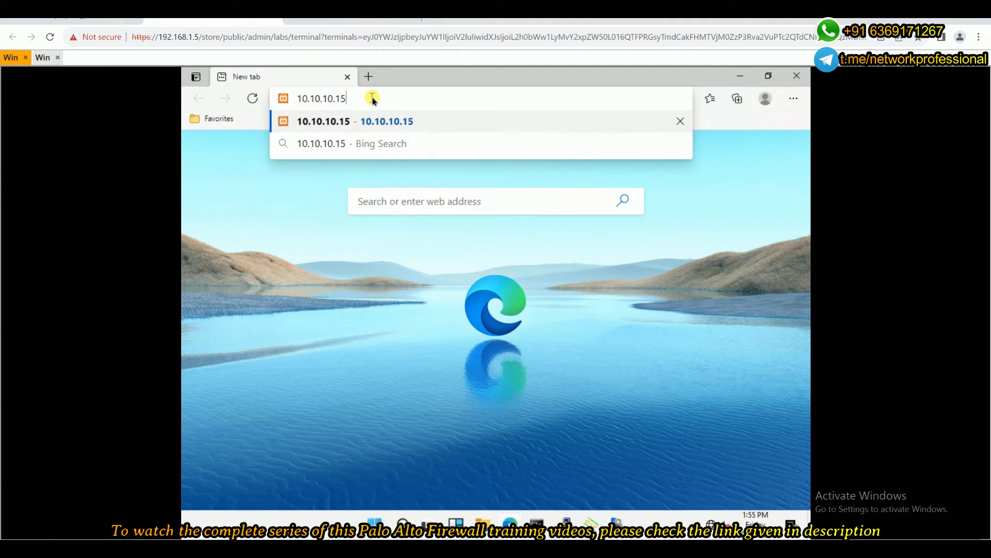
{"action": "key", "text": "Return"}
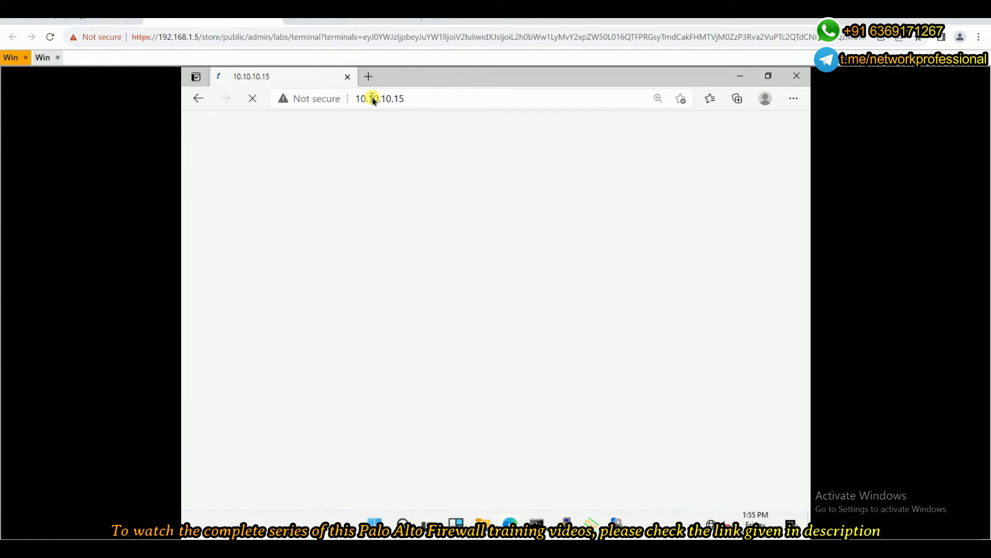
{"action": "left_click_drag", "start_coordinate": [194, 133], "coordinate": [492, 217]}
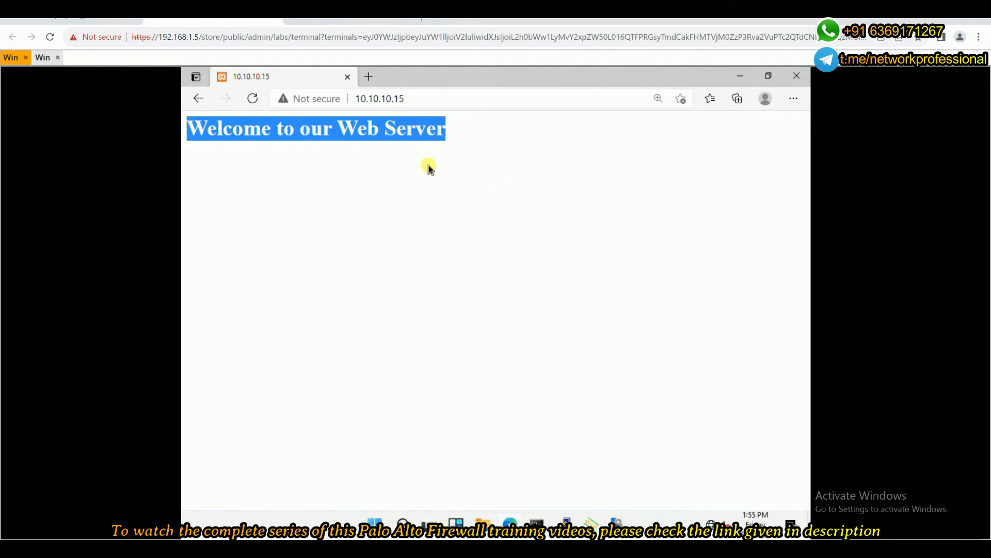
{"action": "left_click", "coordinate": [740, 76]}
Open ftp://10.10.10.15/ in the Win client's File Explorer and log on with the FTP user name and password.
{"action": "left_click", "coordinate": [478, 525]}
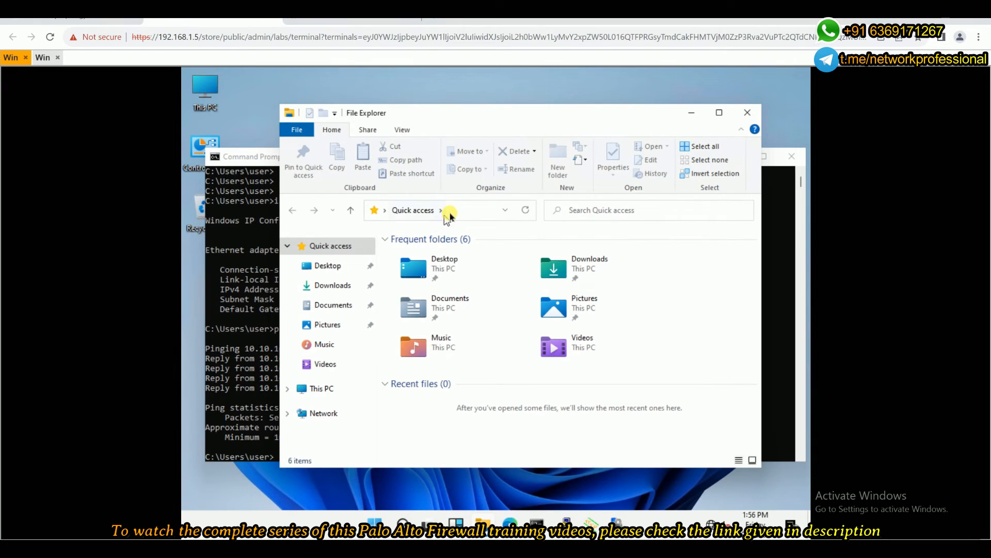
{"action": "left_click", "coordinate": [451, 214]}
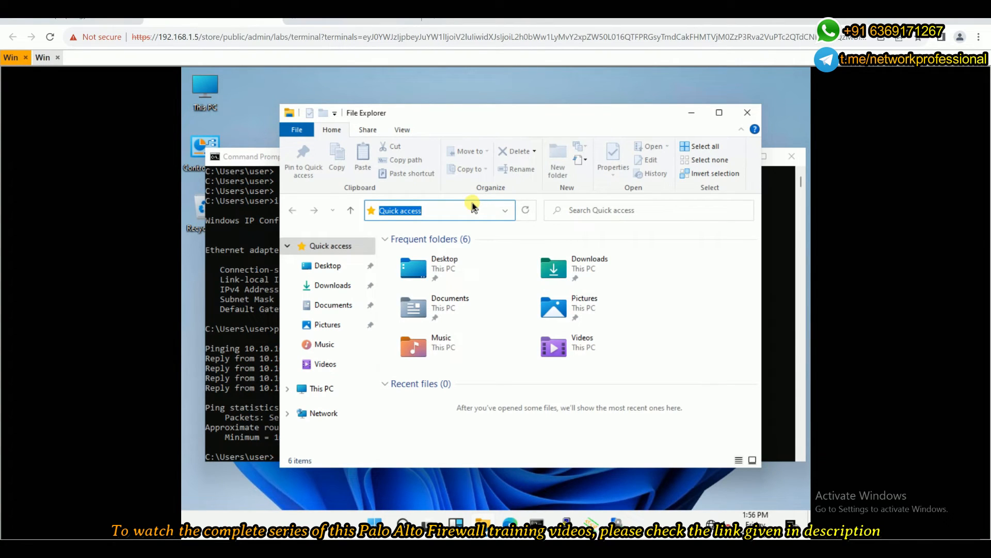
{"action": "type", "text": "ftp"}
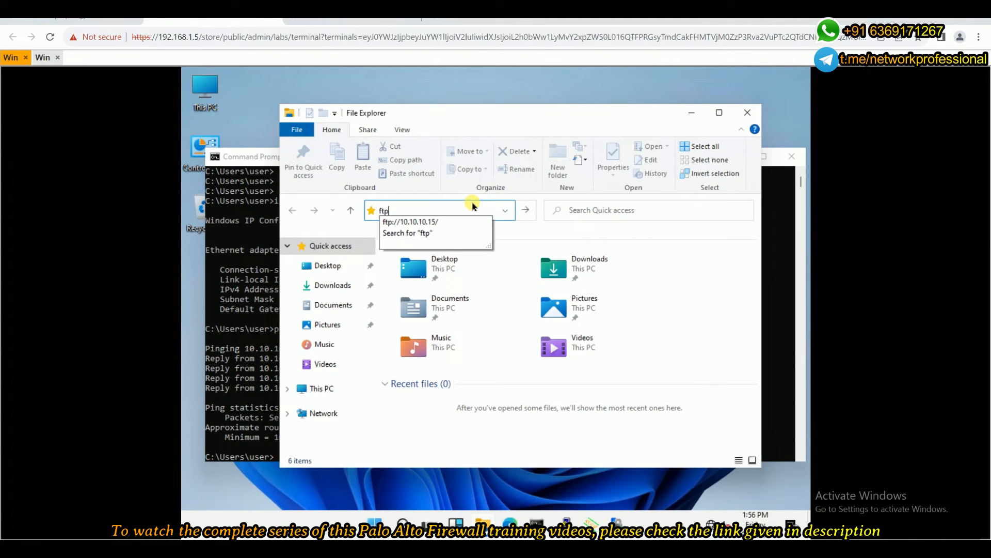
{"action": "key", "text": "Down"}
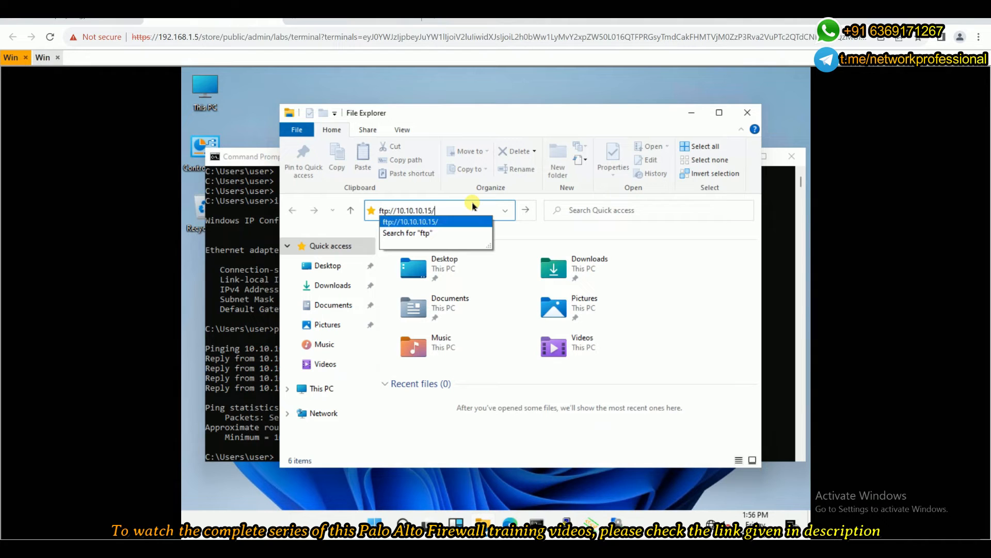
{"action": "key", "text": "Return"}
{"action": "left_click", "coordinate": [462, 198]}
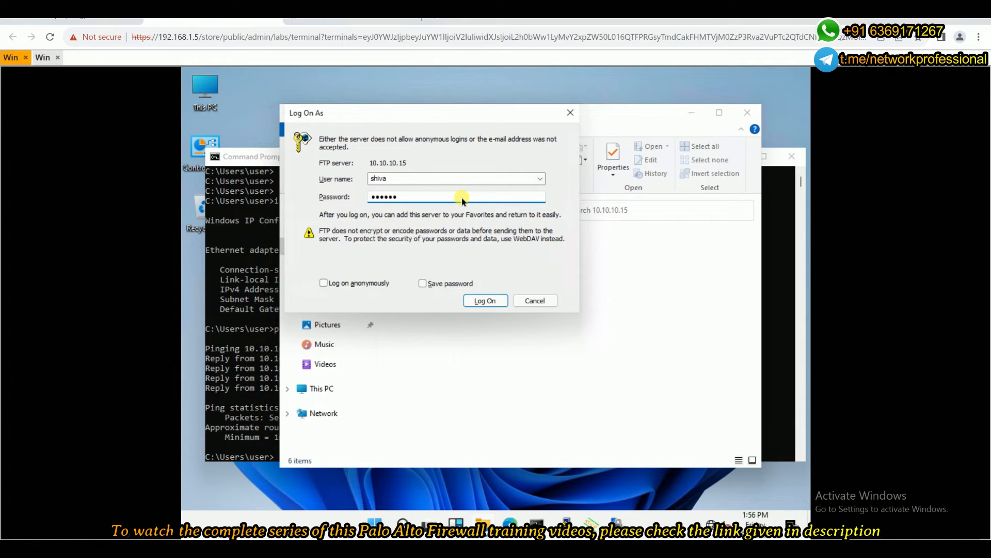
{"action": "key", "text": "Return"}
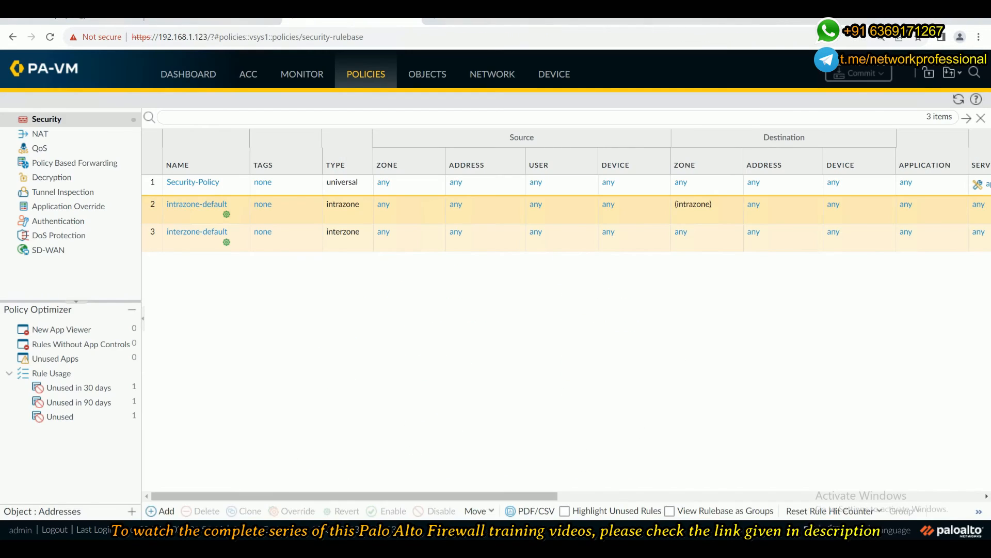
Examine the firewall's traffic logs for the test sessions, reload the page and close the dialog that covers it.
{"action": "left_click", "coordinate": [292, 77]}
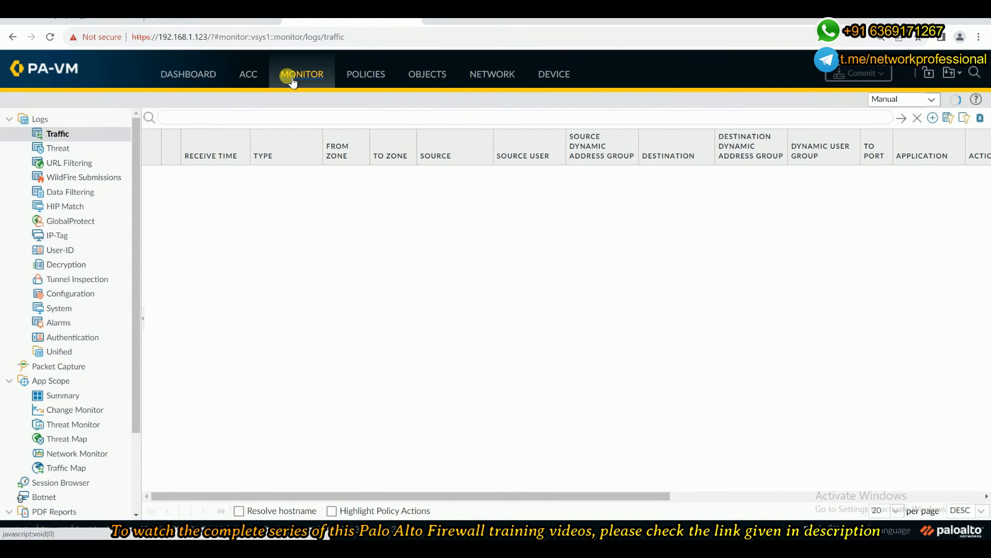
{"action": "left_click", "coordinate": [50, 37]}
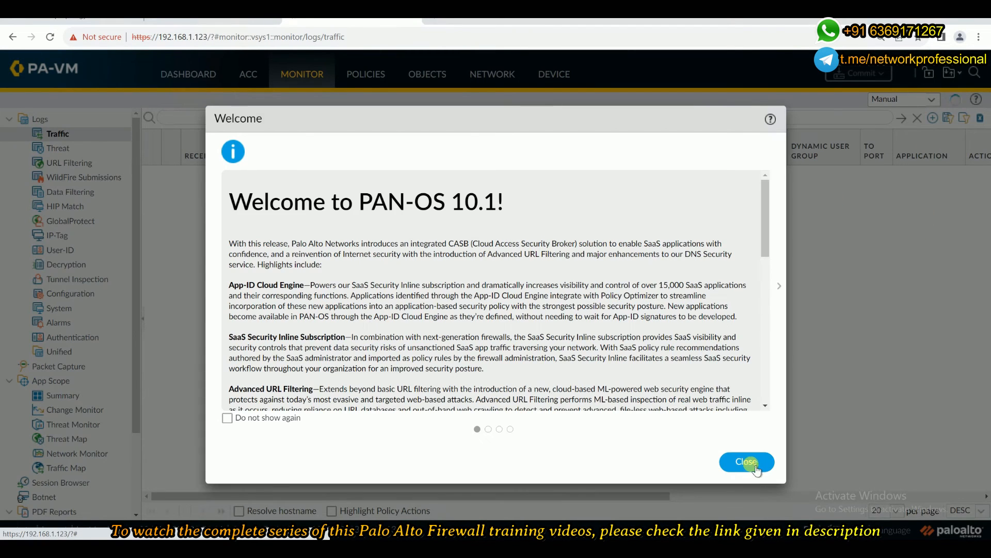
{"action": "left_click", "coordinate": [750, 461]}
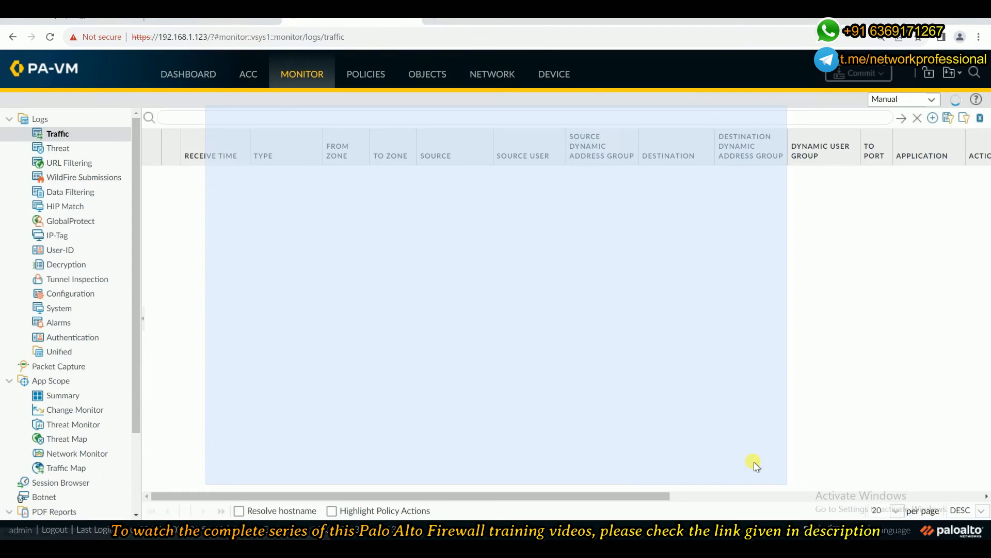
Refresh the traffic logs and auto-adjust the column widths to review the test sessions' zones, applications, actions and rules.
{"action": "left_click", "coordinate": [625, 368]}
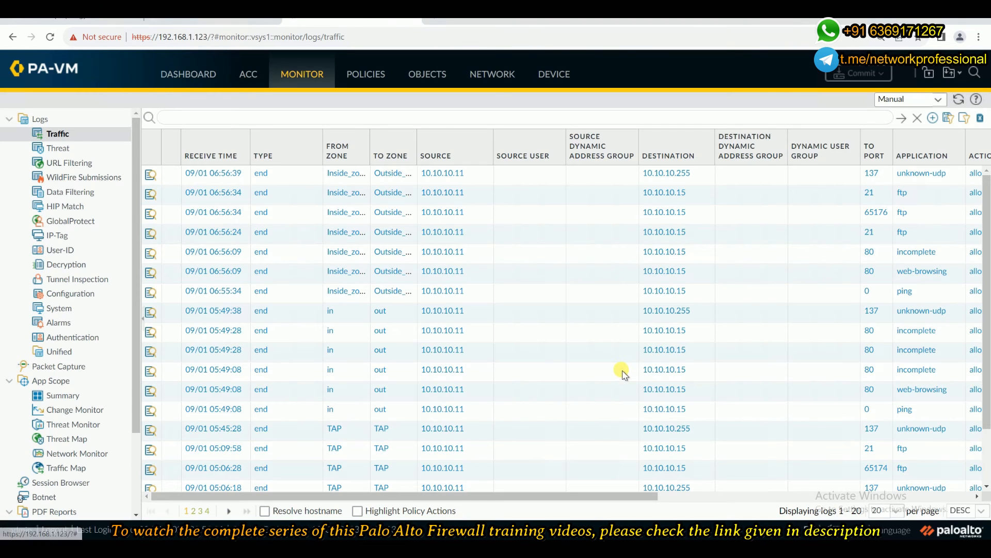
{"action": "left_click", "coordinate": [959, 100]}
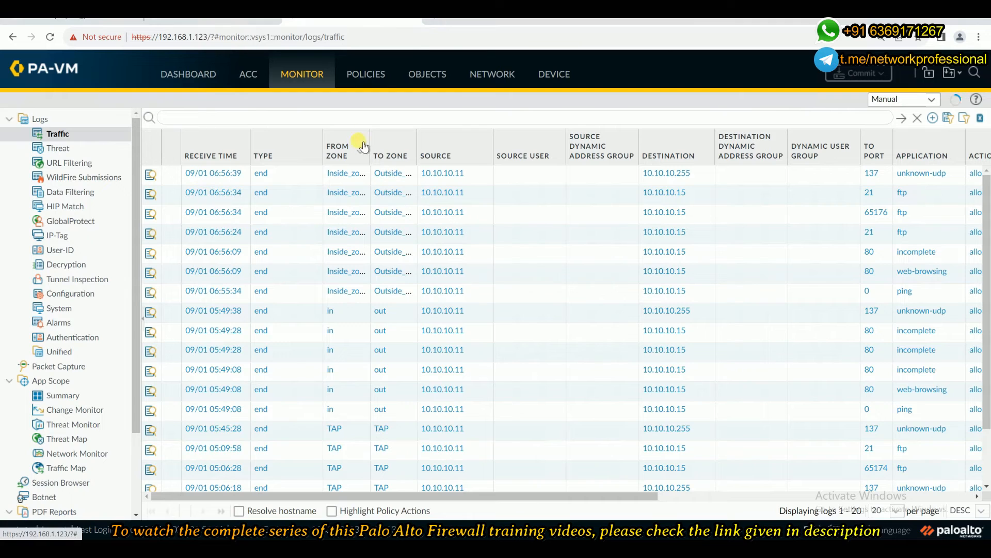
{"action": "left_click_drag", "start_coordinate": [370, 133], "coordinate": [383, 133]}
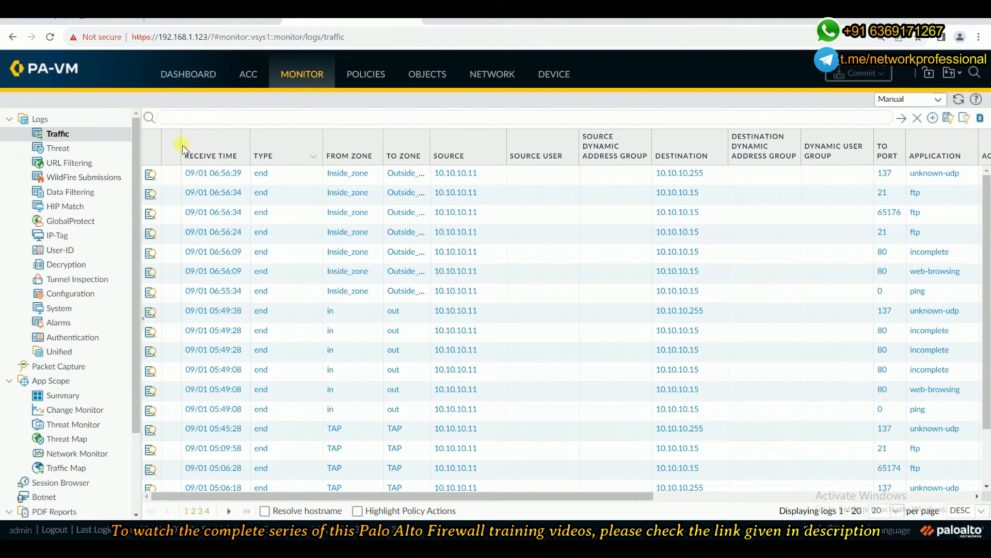
{"action": "left_click", "coordinate": [153, 167]}
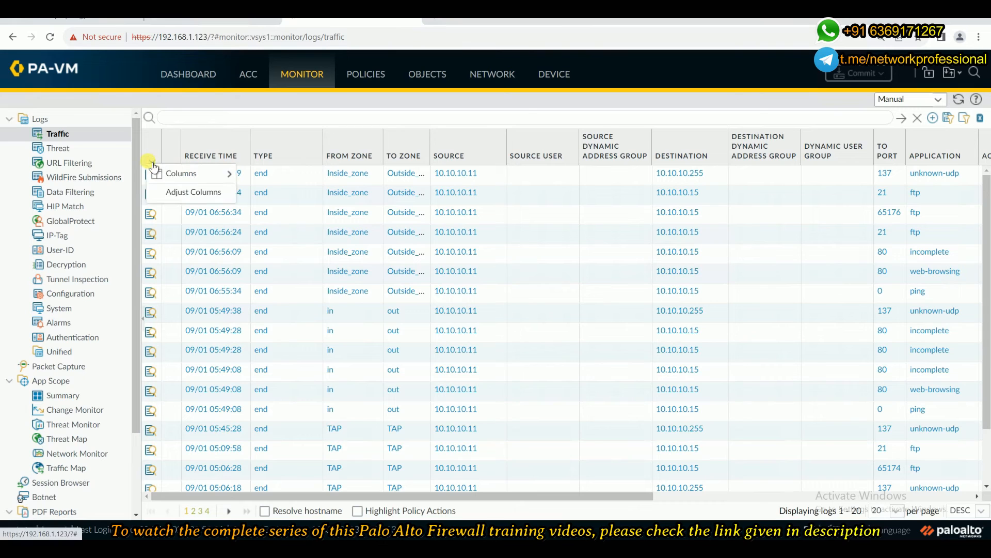
{"action": "left_click", "coordinate": [189, 191]}
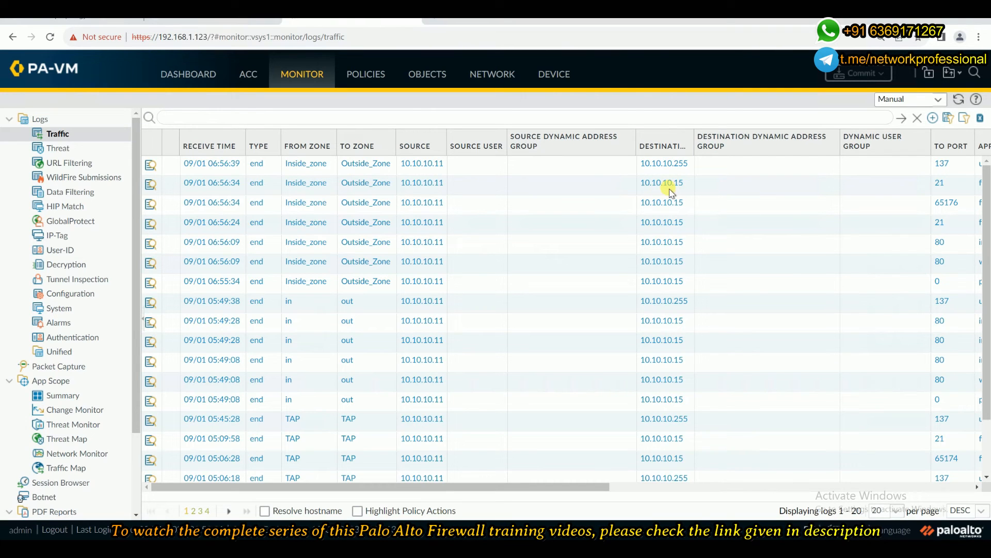
{"action": "left_click_drag", "start_coordinate": [554, 488], "coordinate": [744, 491]}
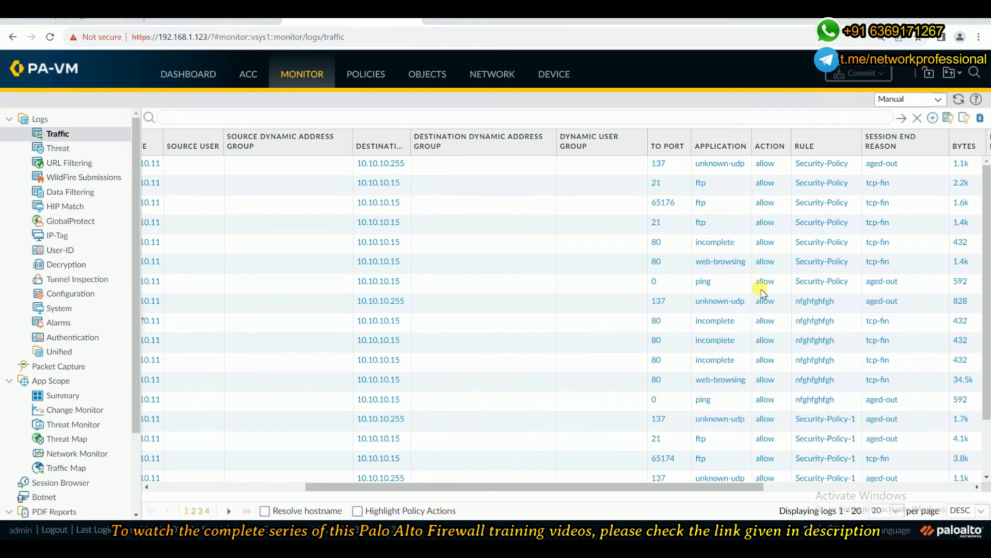
{"action": "left_click_drag", "start_coordinate": [693, 485], "coordinate": [475, 452]}
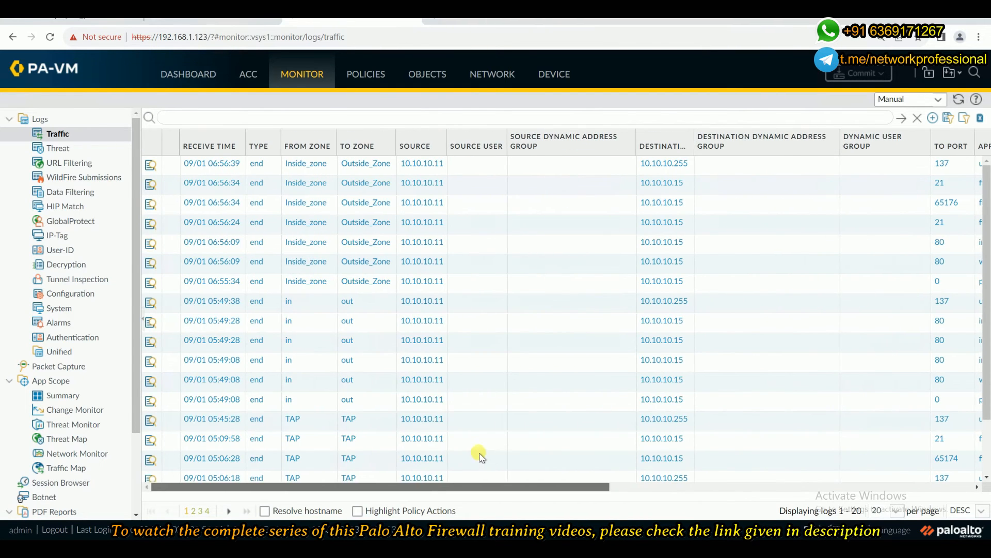
Examine the detailed log view of the port 21 FTP session from 10.10.10.11 to 10.10.10.15 and close it.
{"action": "left_click", "coordinate": [154, 188]}
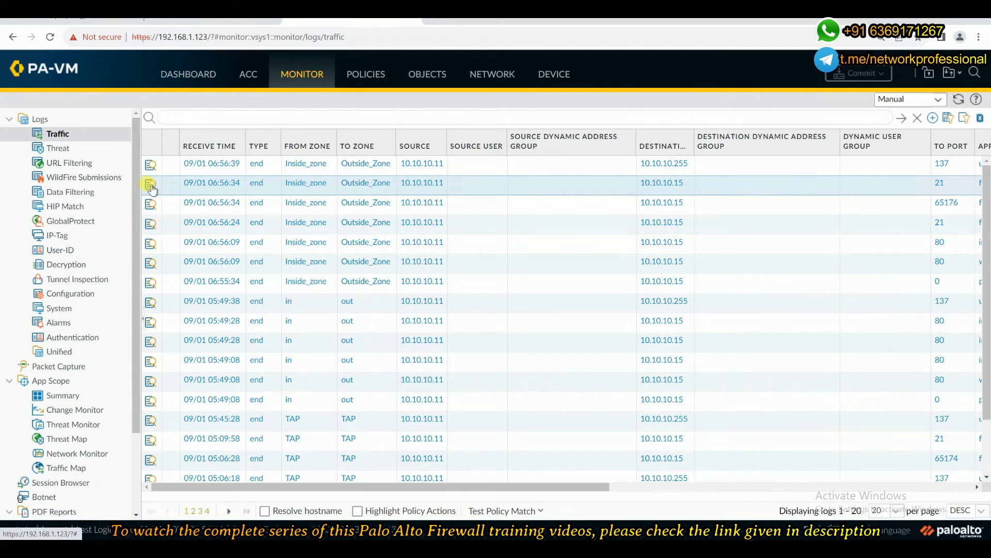
{"action": "left_click", "coordinate": [151, 184]}
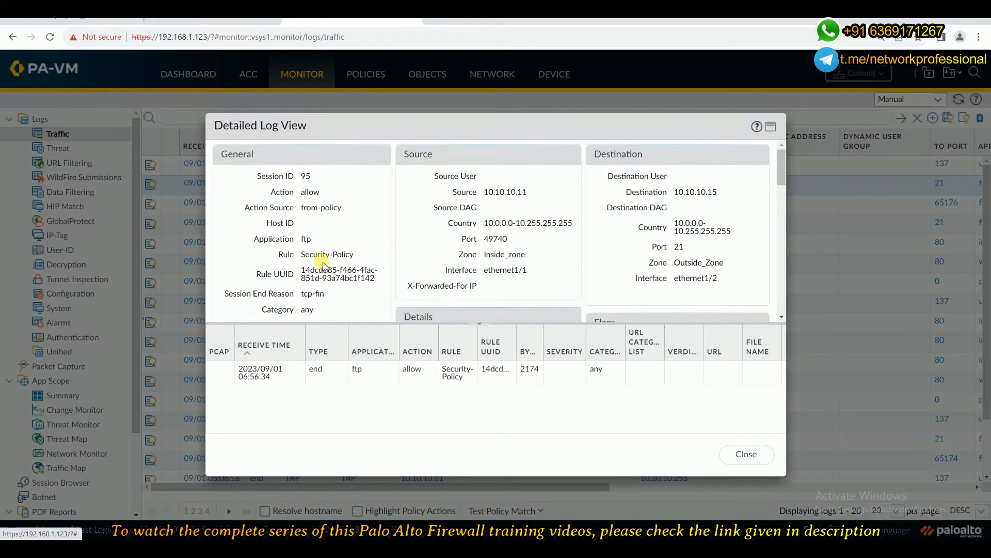
{"action": "scroll", "coordinate": [322, 262], "scroll_direction": "down", "scroll_amount": 1}
{"action": "scroll", "coordinate": [335, 211], "scroll_direction": "down", "scroll_amount": 2}
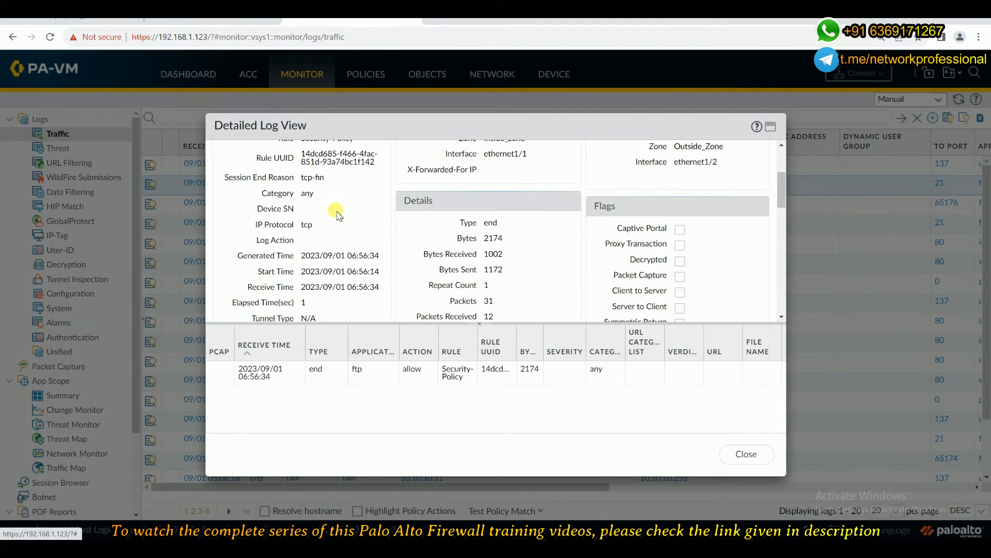
{"action": "scroll", "coordinate": [333, 210], "scroll_direction": "up", "scroll_amount": 3}
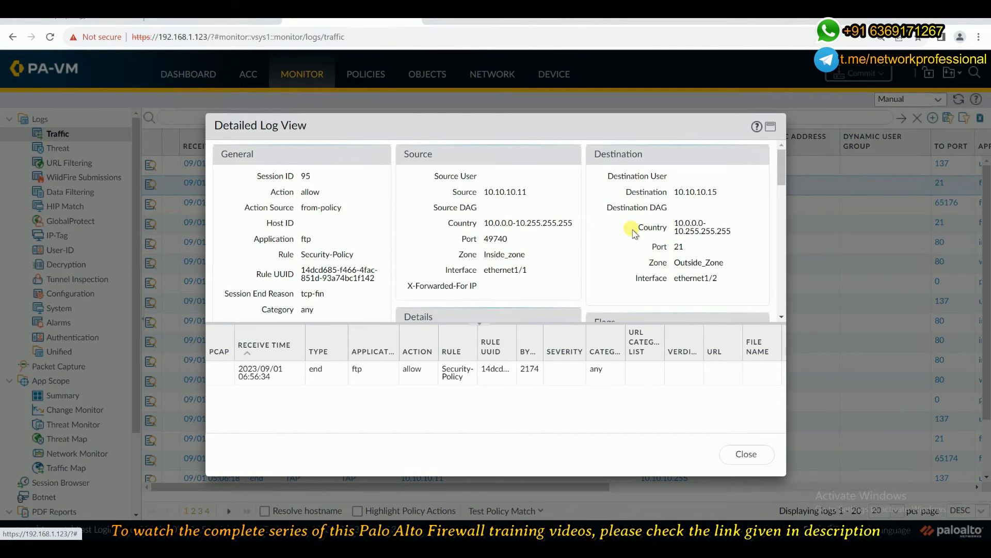
{"action": "scroll", "coordinate": [629, 260], "scroll_direction": "down", "scroll_amount": 1}
{"action": "scroll", "coordinate": [628, 260], "scroll_direction": "down", "scroll_amount": 1}
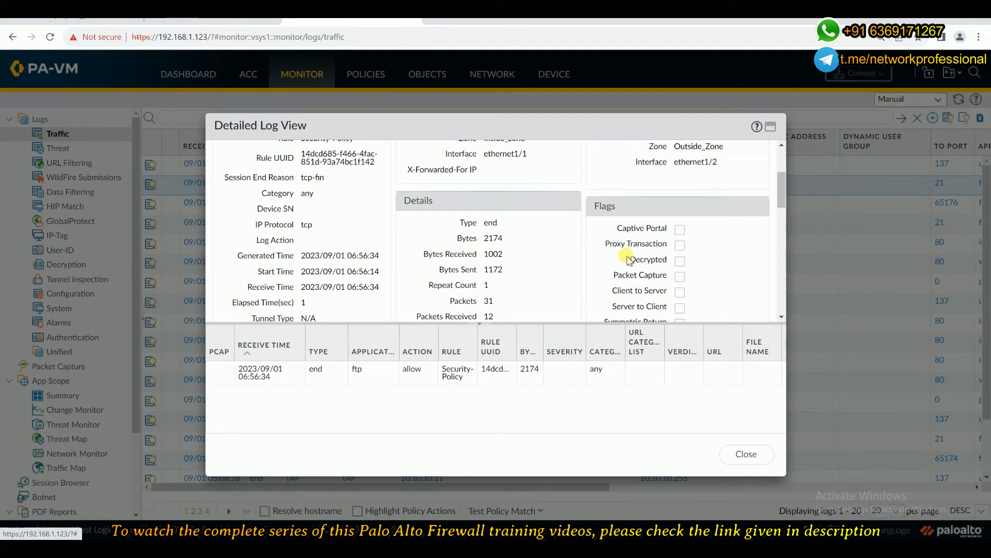
{"action": "scroll", "coordinate": [628, 260], "scroll_direction": "down", "scroll_amount": 5}
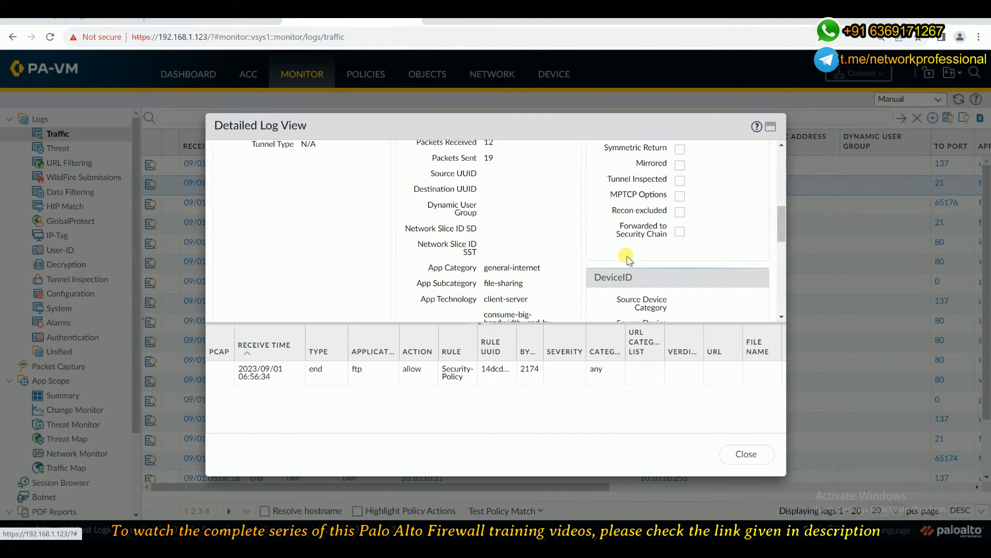
{"action": "scroll", "coordinate": [628, 260], "scroll_direction": "down", "scroll_amount": 5}
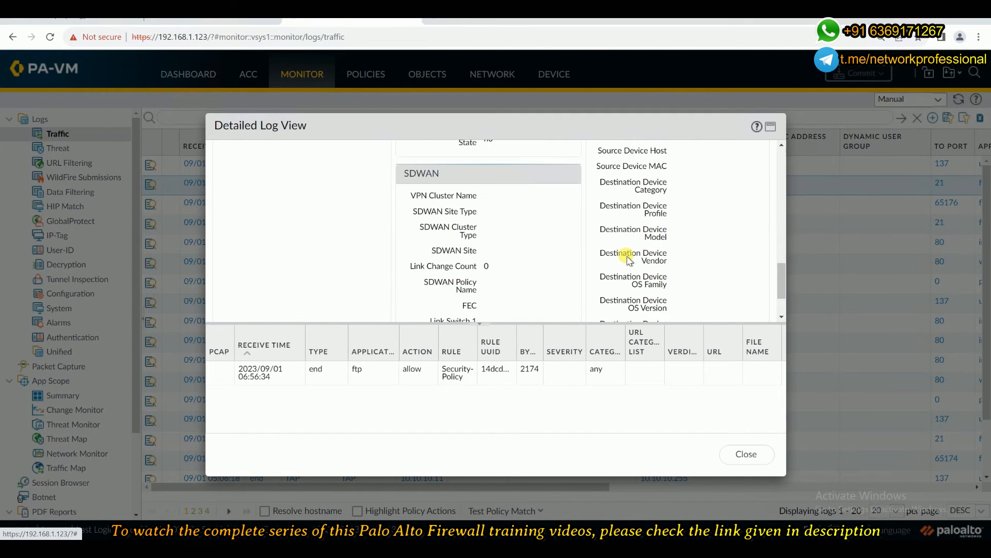
{"action": "left_click", "coordinate": [741, 456]}
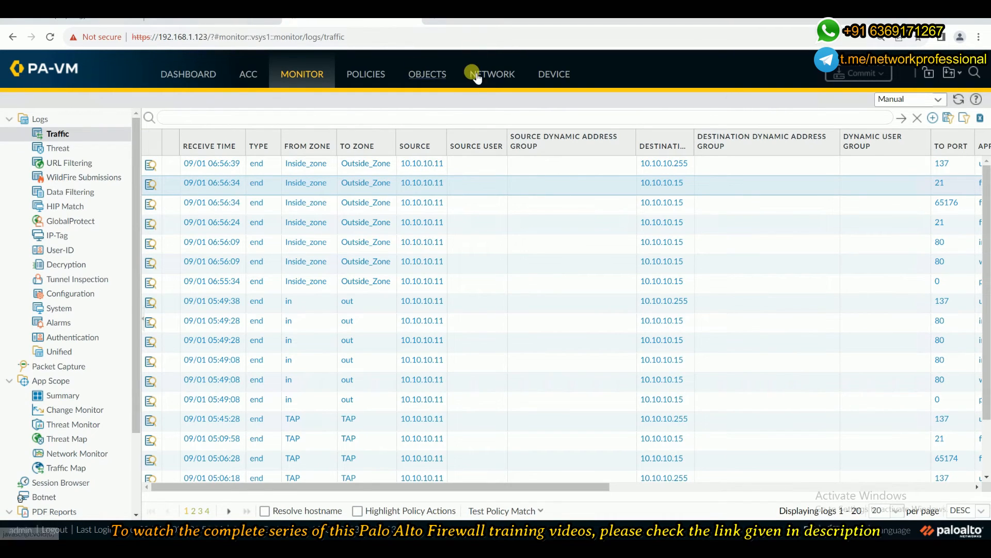
Open the Security-Policy rule for editing and add ping to its applications.
{"action": "left_click", "coordinate": [351, 85]}
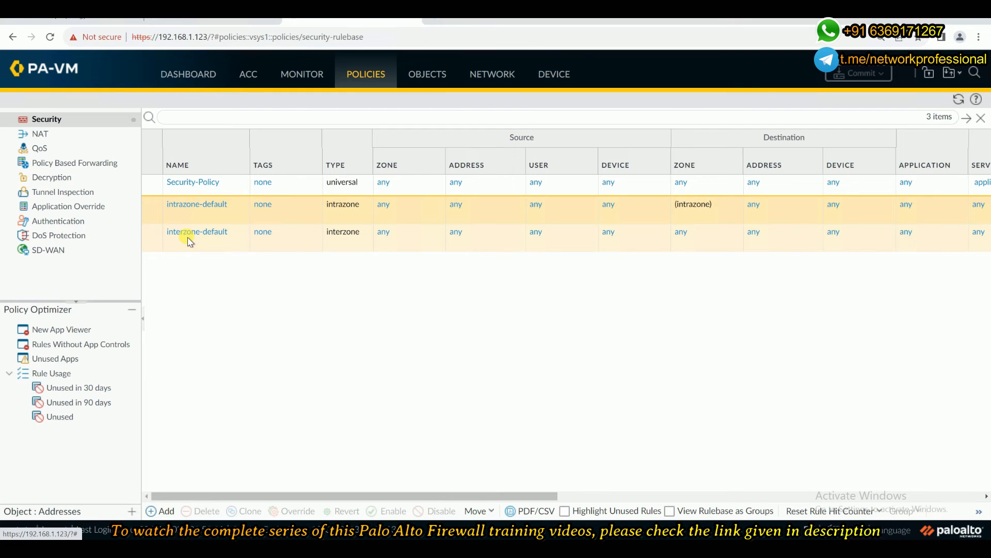
{"action": "left_click", "coordinate": [180, 182]}
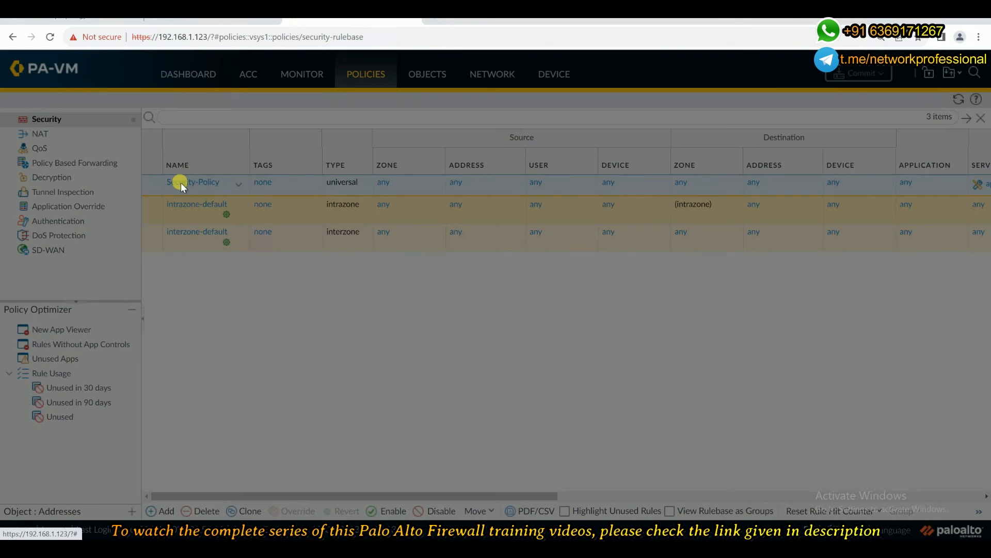
{"action": "left_click", "coordinate": [296, 201]}
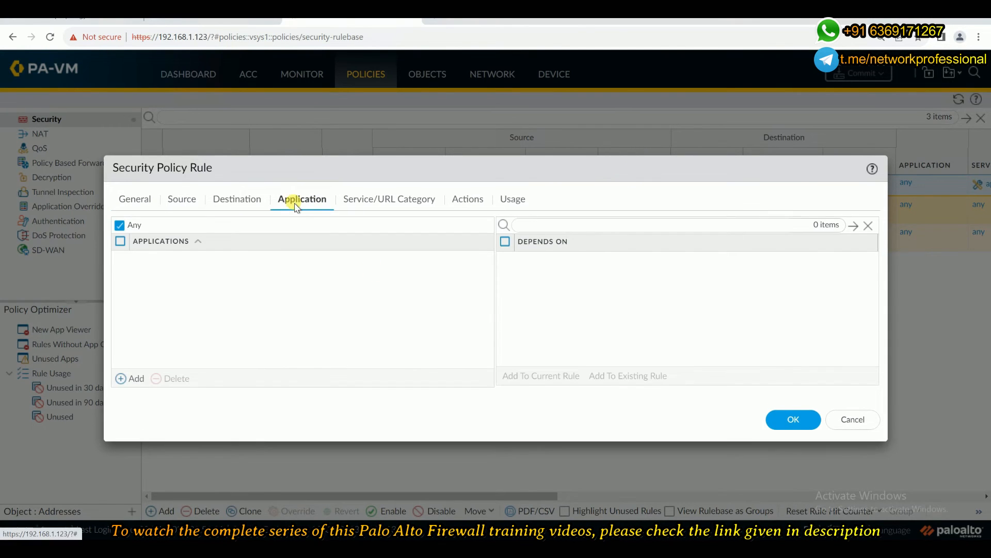
{"action": "left_click", "coordinate": [137, 379]}
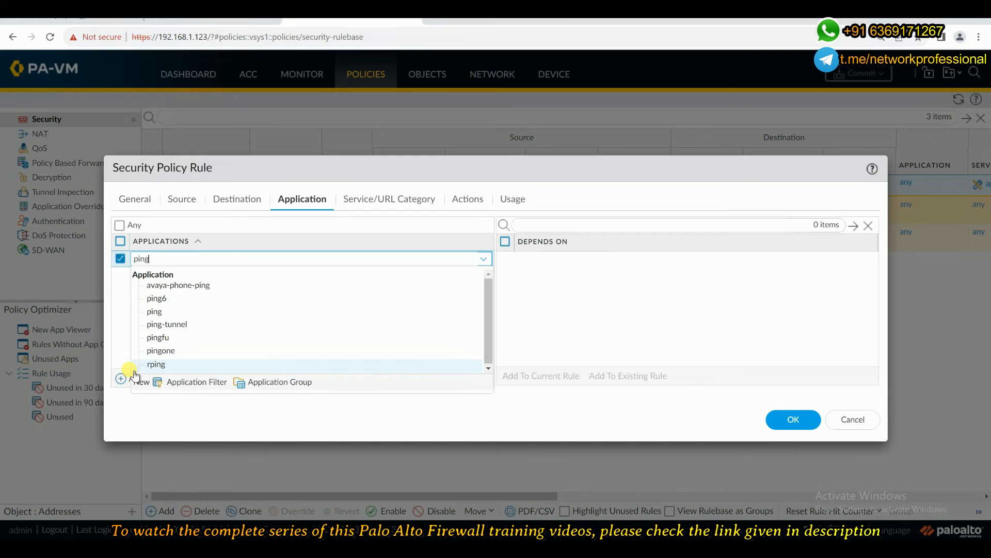
{"action": "left_click", "coordinate": [155, 312]}
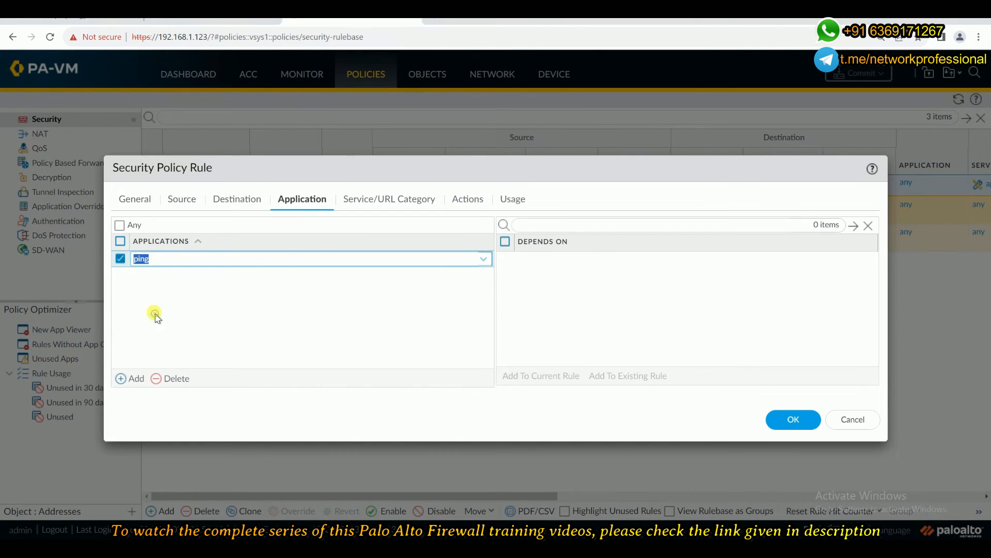
Add web-browsing to the applications of the Security-Policy rule.
{"action": "left_click", "coordinate": [130, 380]}
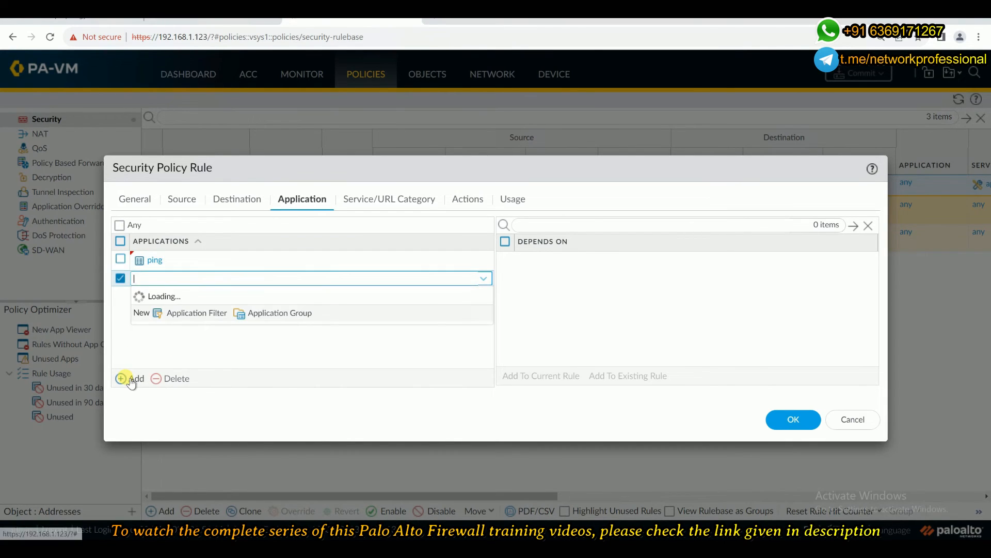
{"action": "type", "text": "web"}
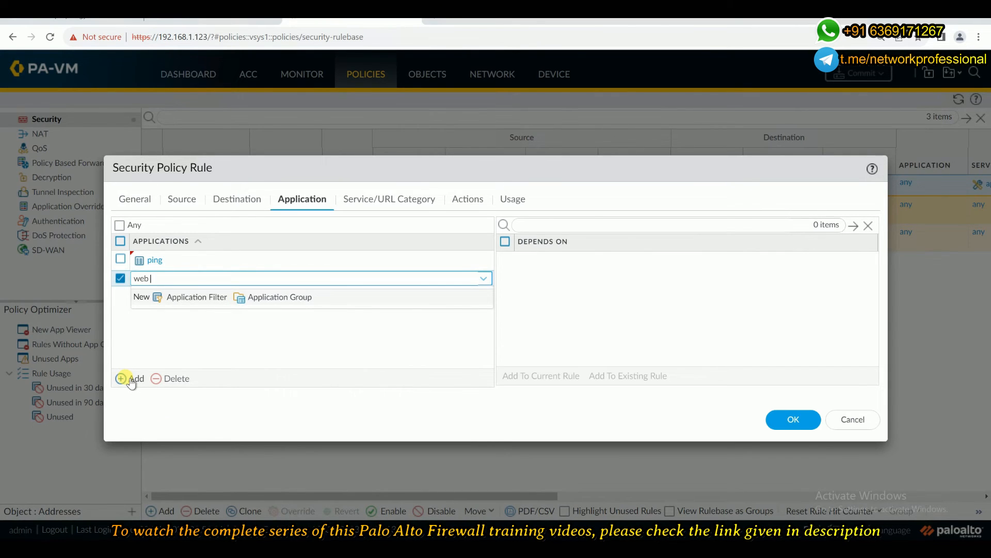
{"action": "type", "text": "-bro"}
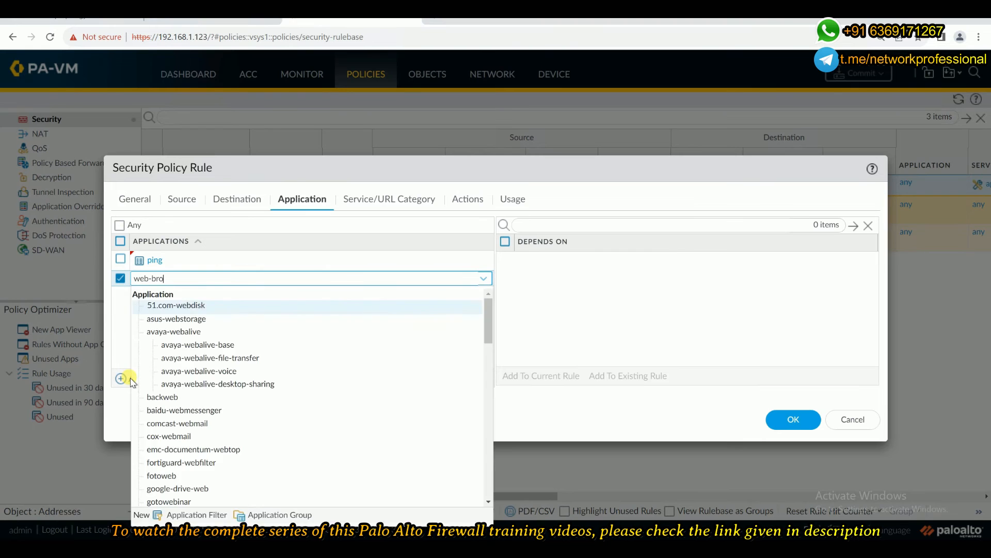
{"action": "type", "text": "w"}
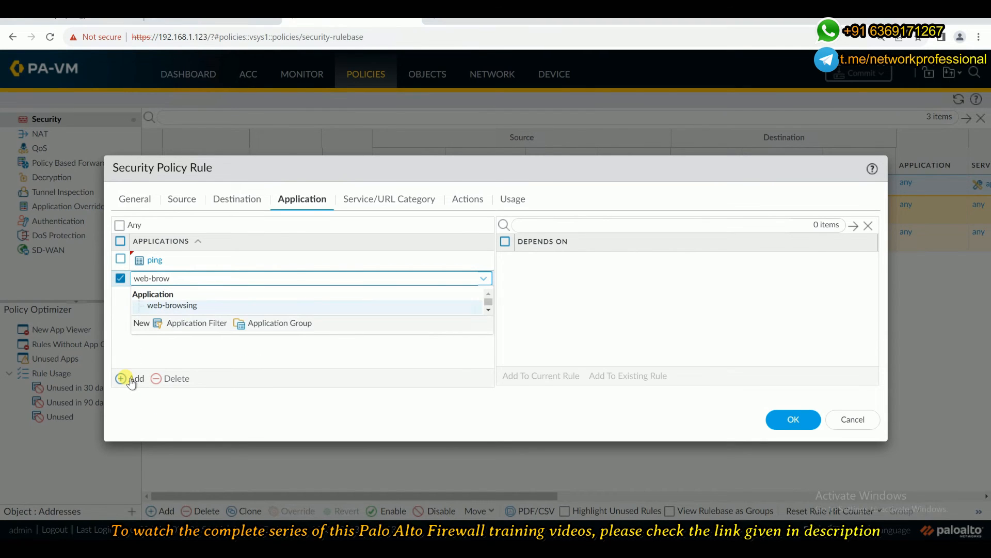
{"action": "key", "text": "Return"}
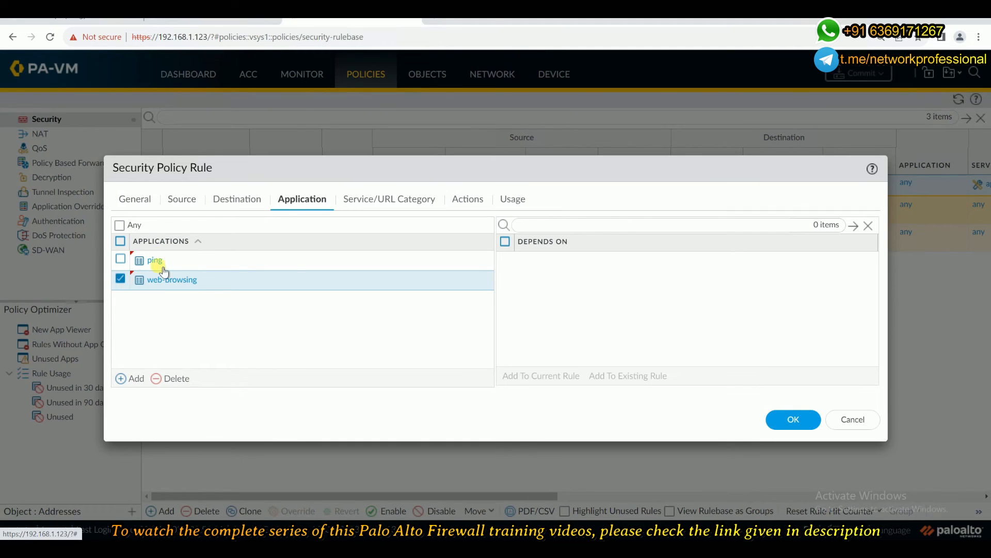
Remove ping from the rule's applications, leaving only web-browsing, and save the rule.
{"action": "left_click", "coordinate": [120, 280]}
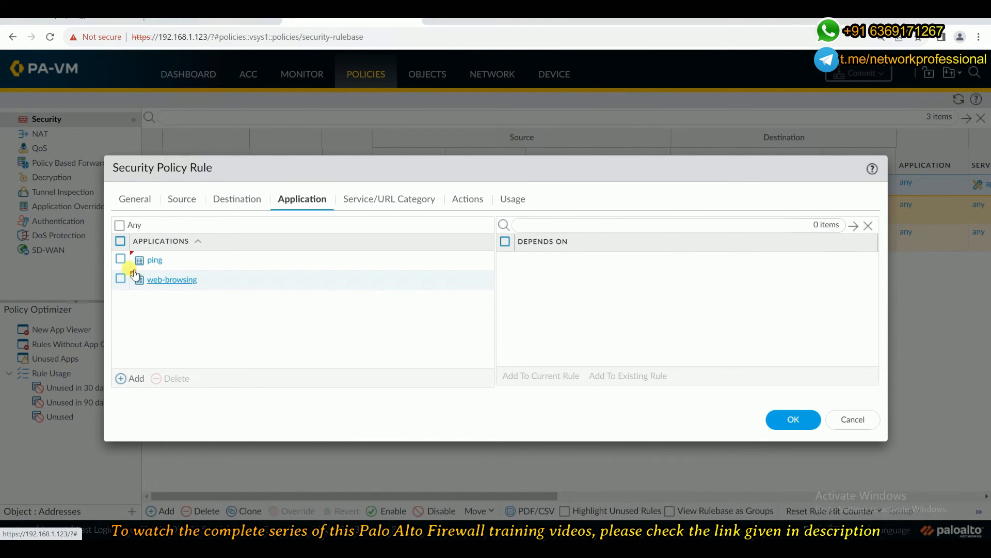
{"action": "left_click", "coordinate": [120, 259]}
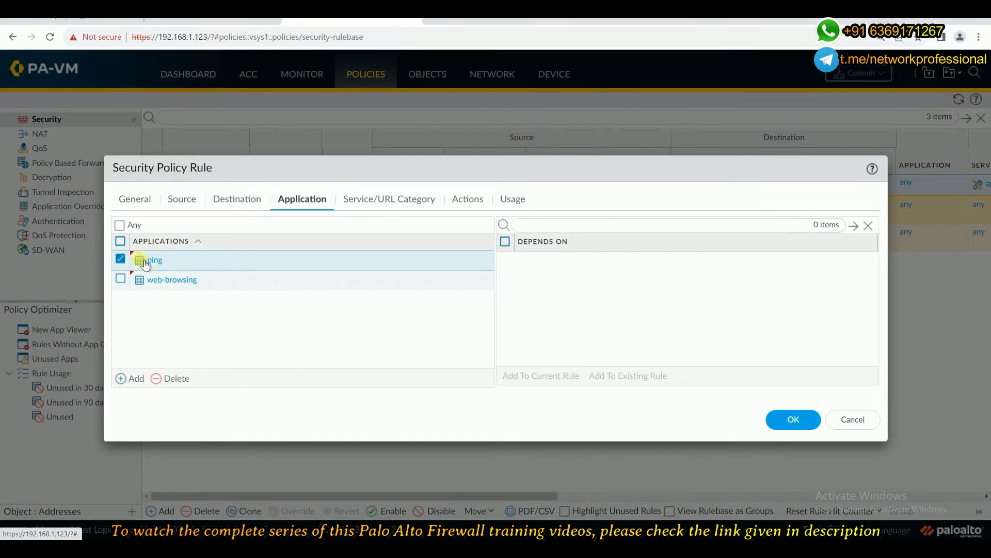
{"action": "left_click", "coordinate": [175, 378]}
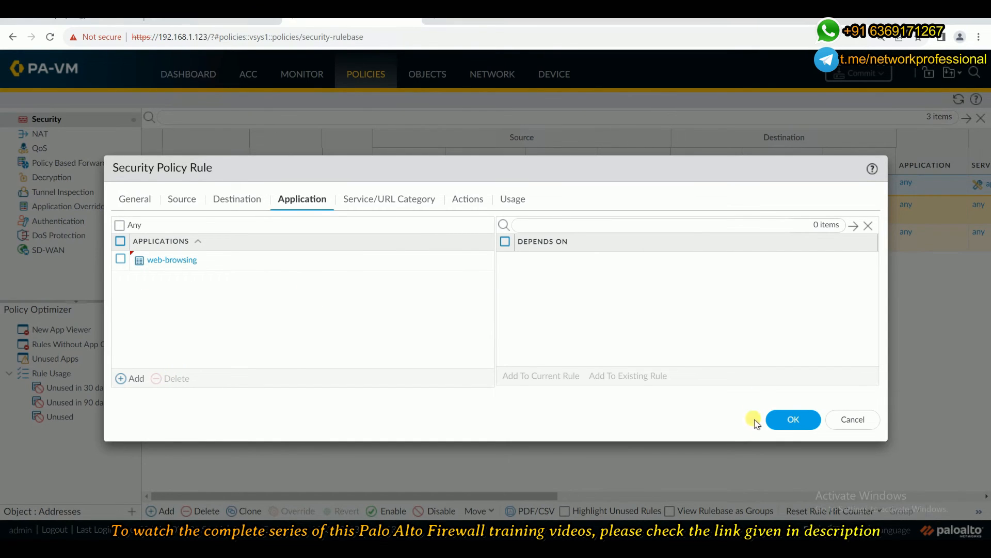
{"action": "left_click", "coordinate": [793, 421]}
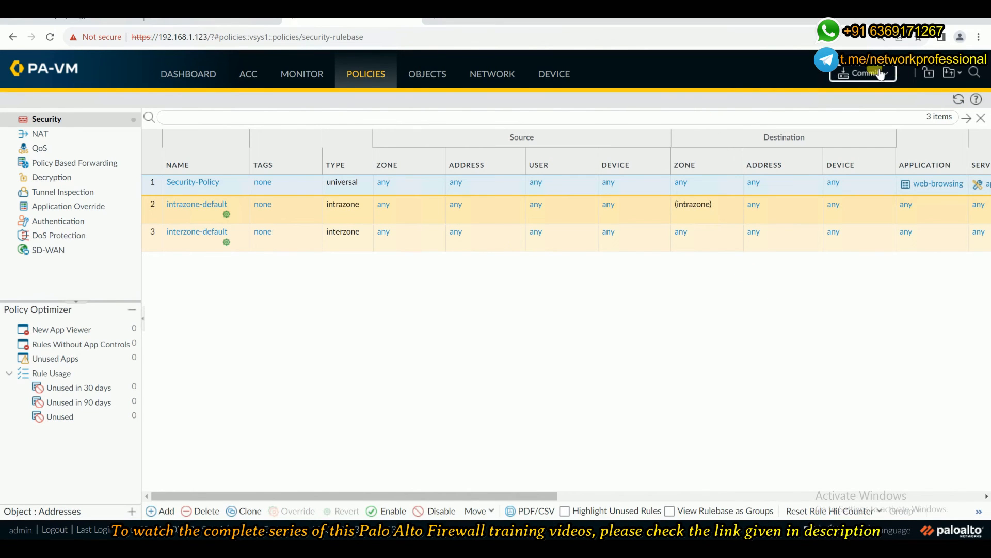
Commit all changes to the firewall, close the commit status once it completes and review the lab topology.
{"action": "left_click", "coordinate": [879, 73]}
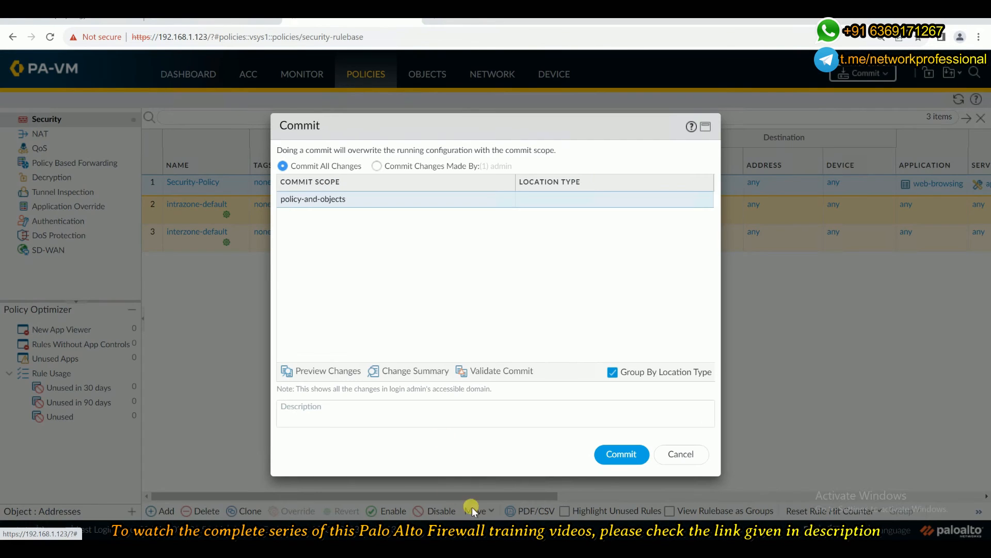
{"action": "left_click", "coordinate": [639, 455]}
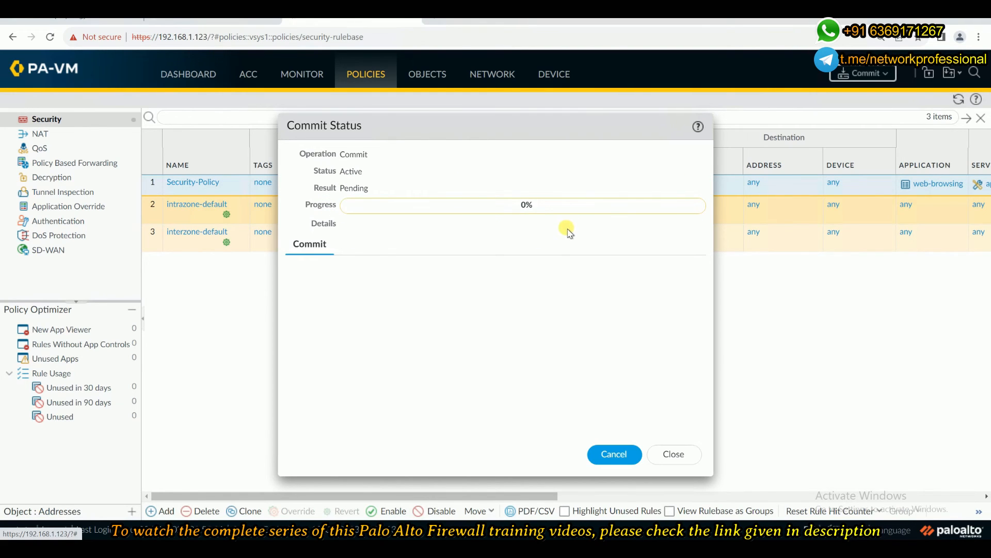
{"action": "left_click", "coordinate": [98, 14]}
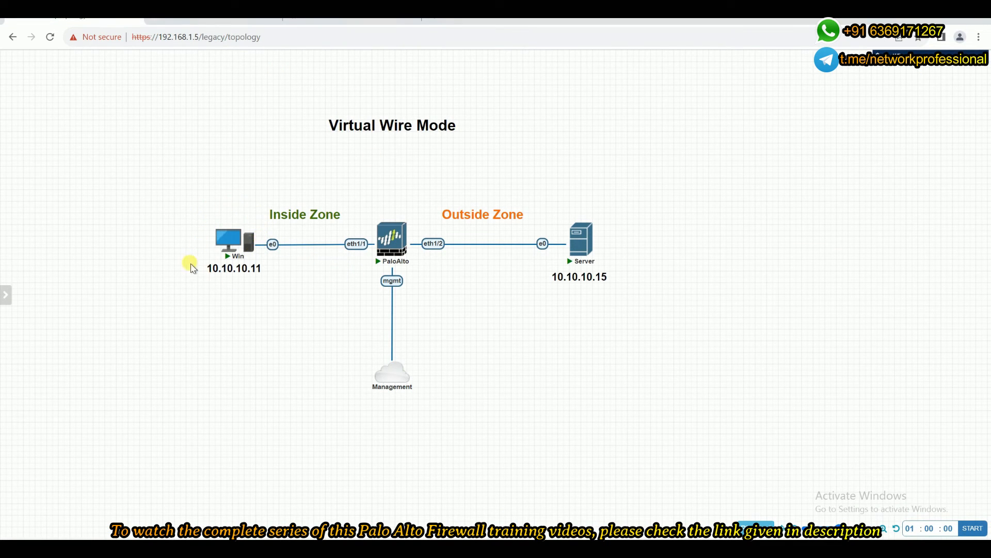
{"action": "mouse_move", "coordinate": [248, 243]}
{"action": "mouse_move", "coordinate": [242, 218]}
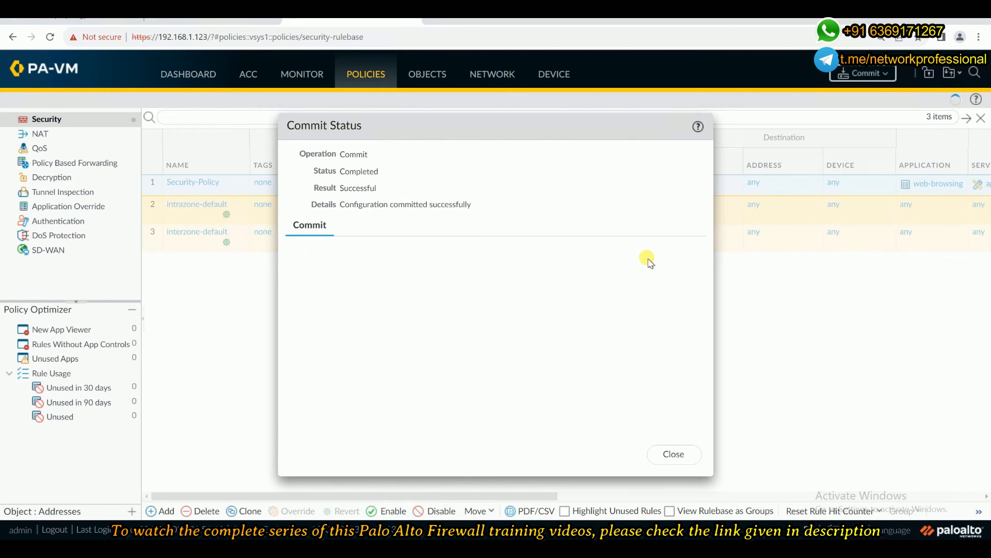
{"action": "left_click", "coordinate": [671, 453]}
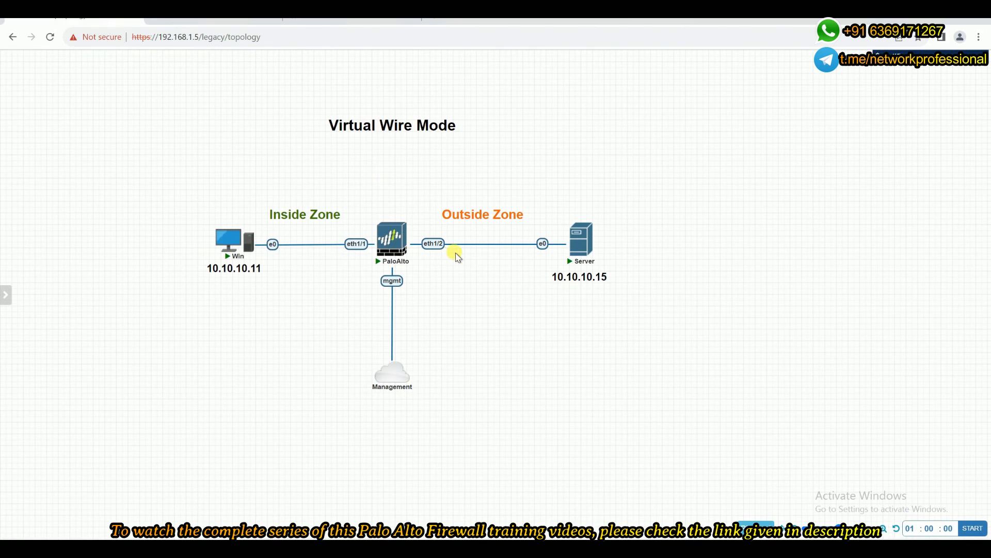
{"action": "mouse_move", "coordinate": [392, 235]}
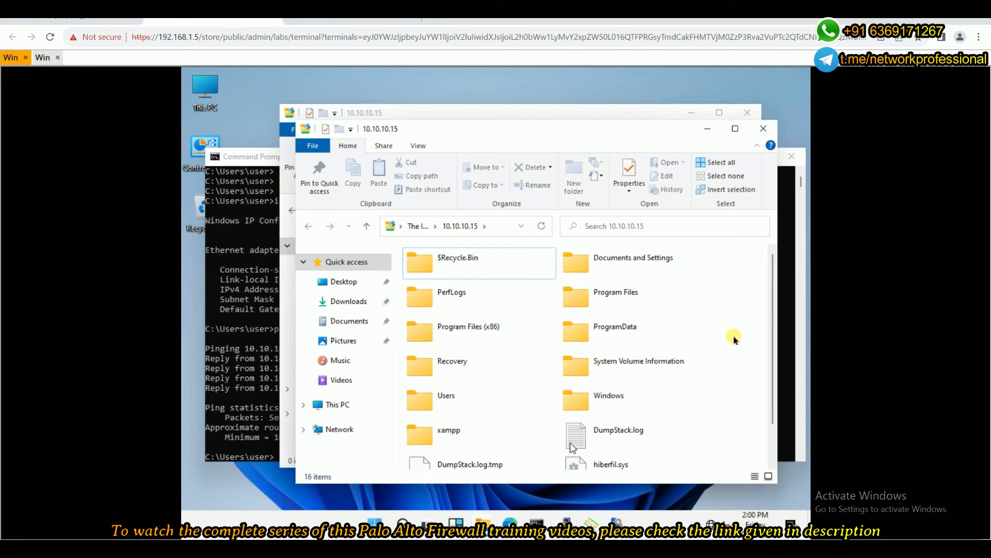
Close both 10.10.10.15 folder windows on Win, ping 10.10.10.15 again from the Command Prompt and check the lab topology.
{"action": "left_click", "coordinate": [763, 128]}
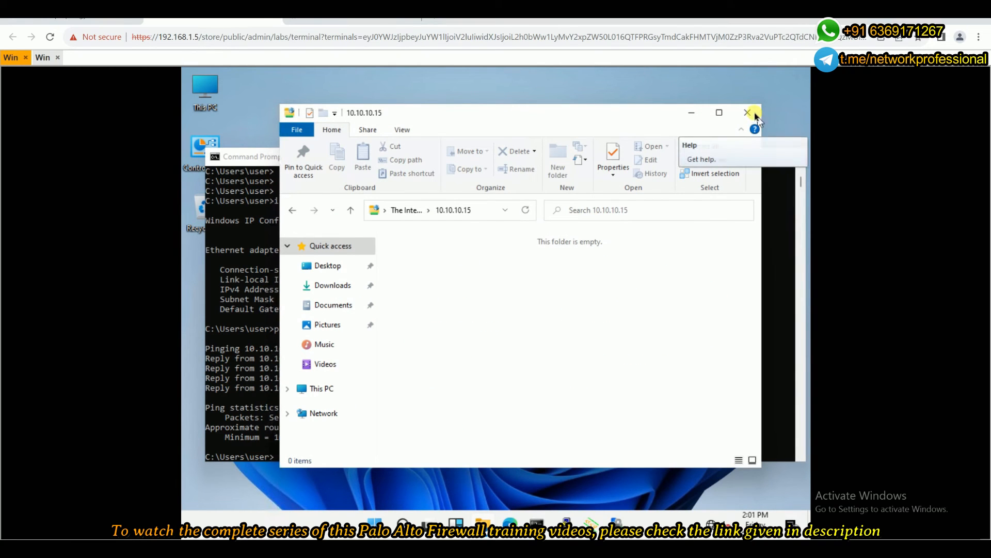
{"action": "left_click", "coordinate": [747, 113]}
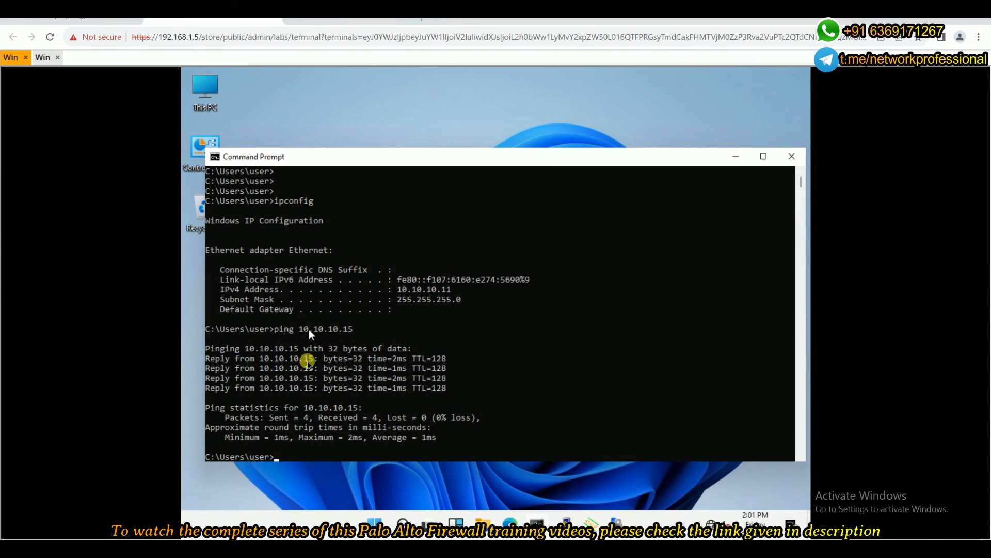
{"action": "key", "text": "Up"}
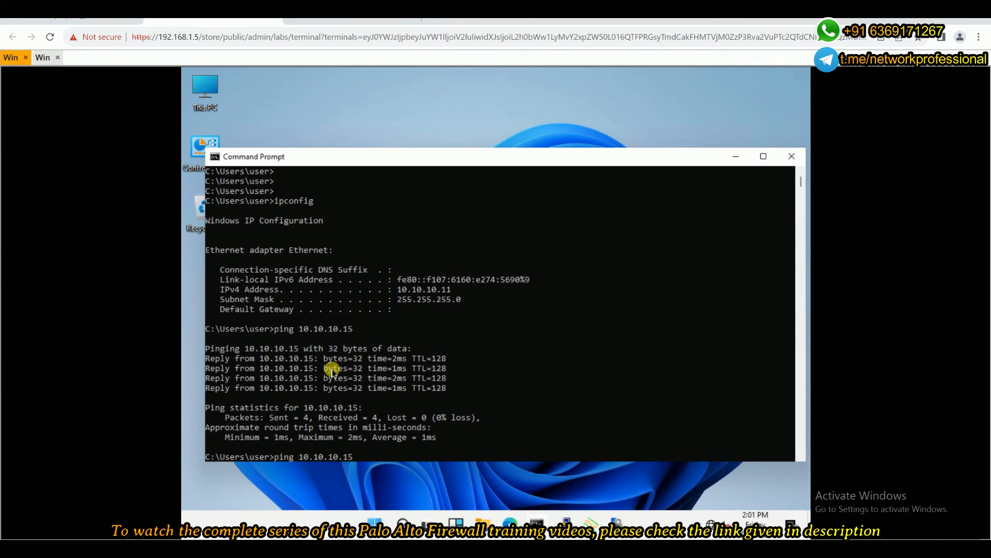
{"action": "key", "text": "Return"}
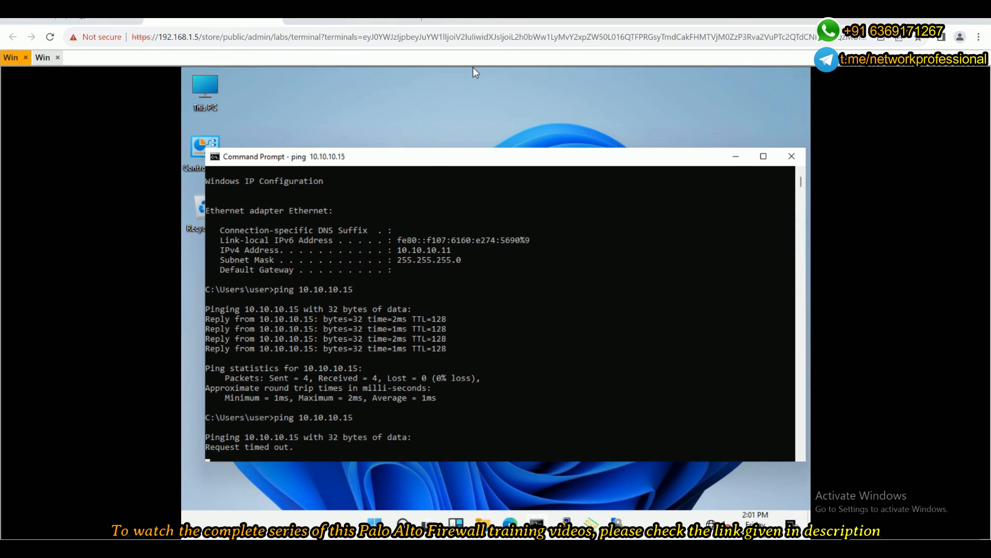
{"action": "left_click", "coordinate": [77, 20]}
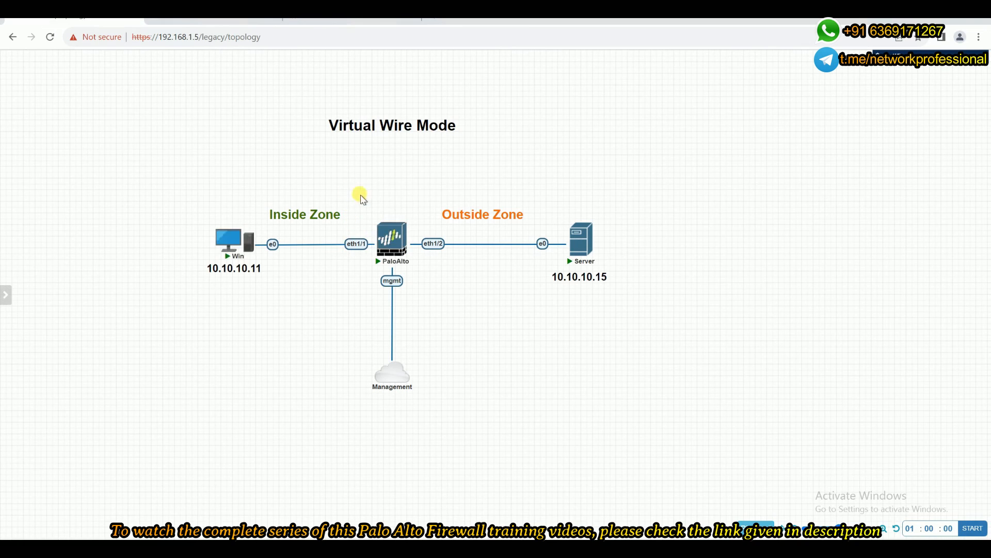
{"action": "mouse_move", "coordinate": [392, 245]}
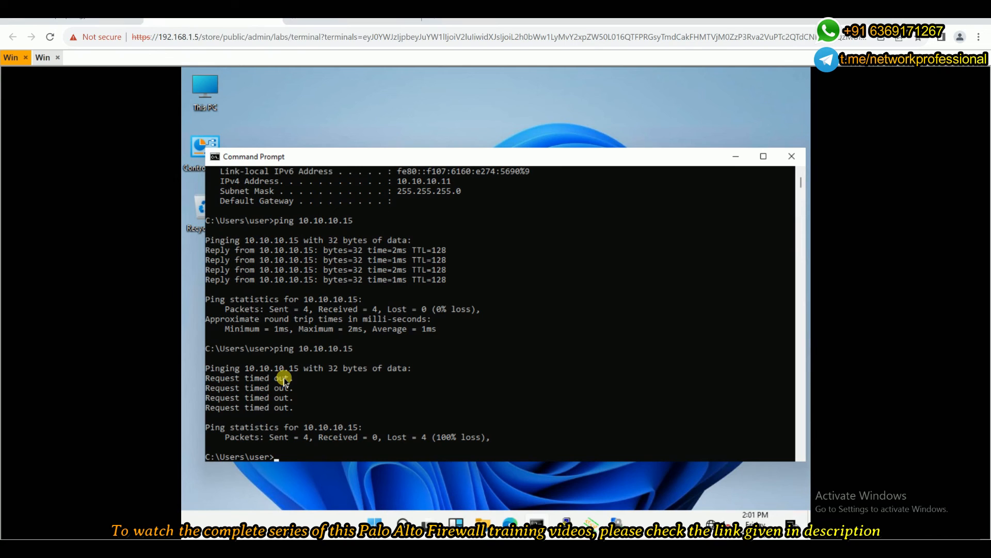
Close the existing Edge window, load 10.10.10.15 in a new InPrivate window to retest web access, and minimize it.
{"action": "mouse_move", "coordinate": [509, 523]}
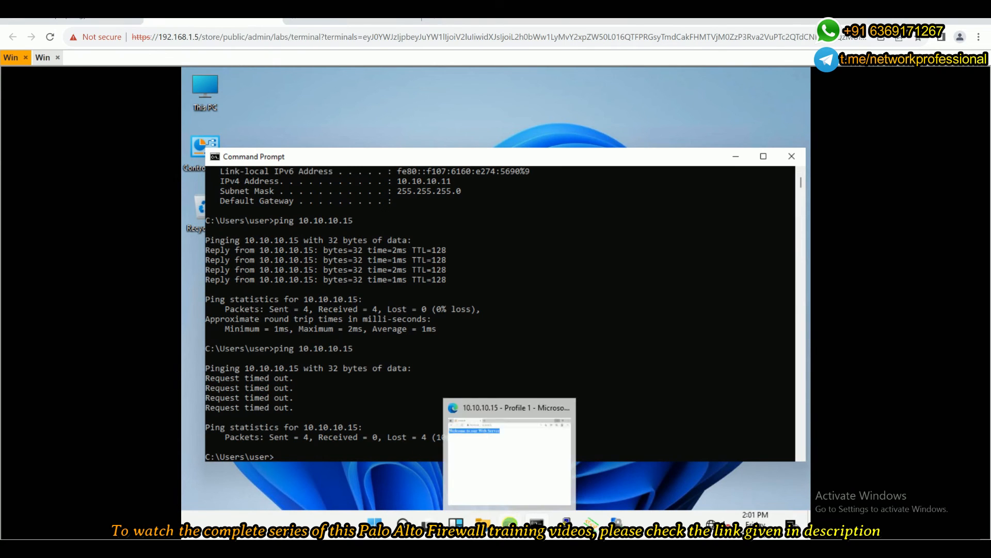
{"action": "left_click", "coordinate": [534, 470]}
{"action": "double_click", "coordinate": [312, 117]}
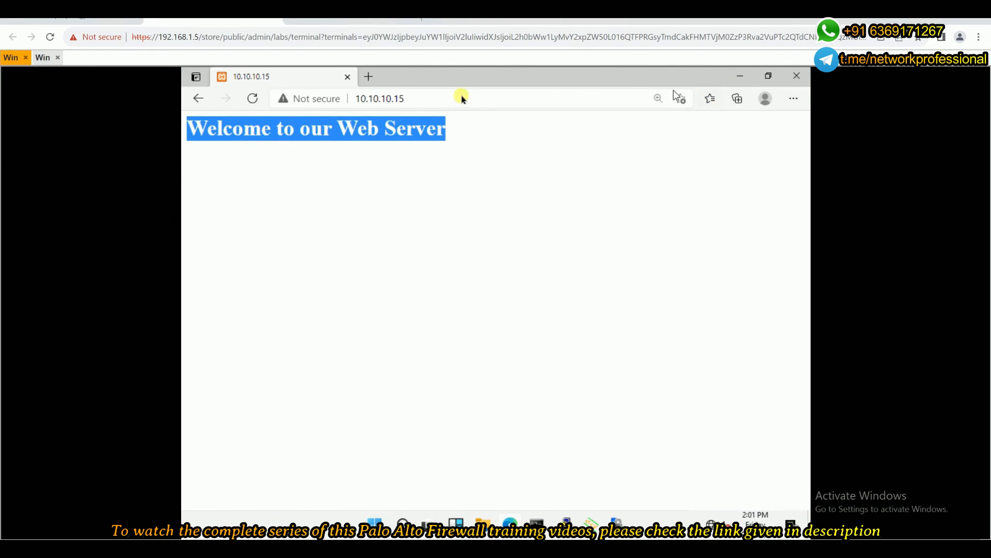
{"action": "left_click", "coordinate": [794, 77]}
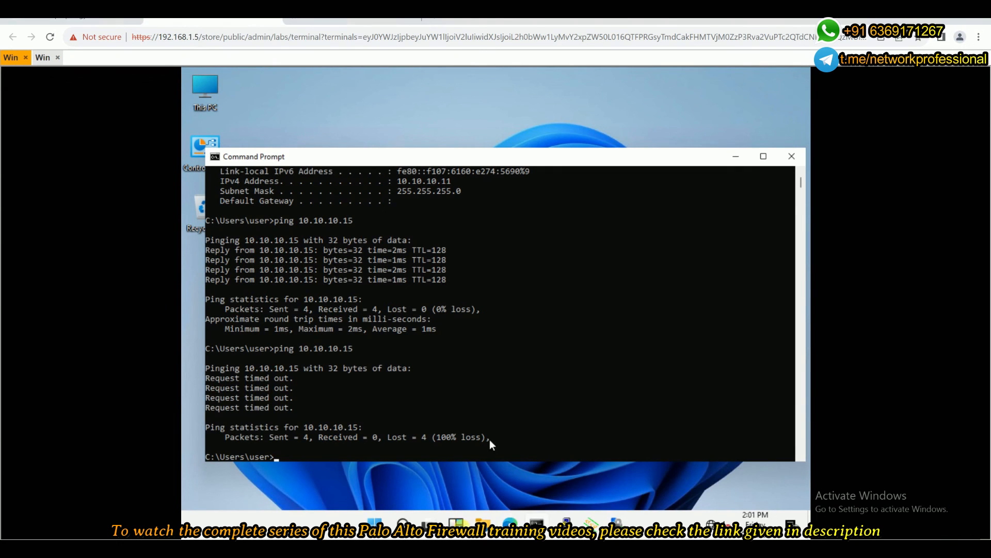
{"action": "right_click", "coordinate": [509, 522]}
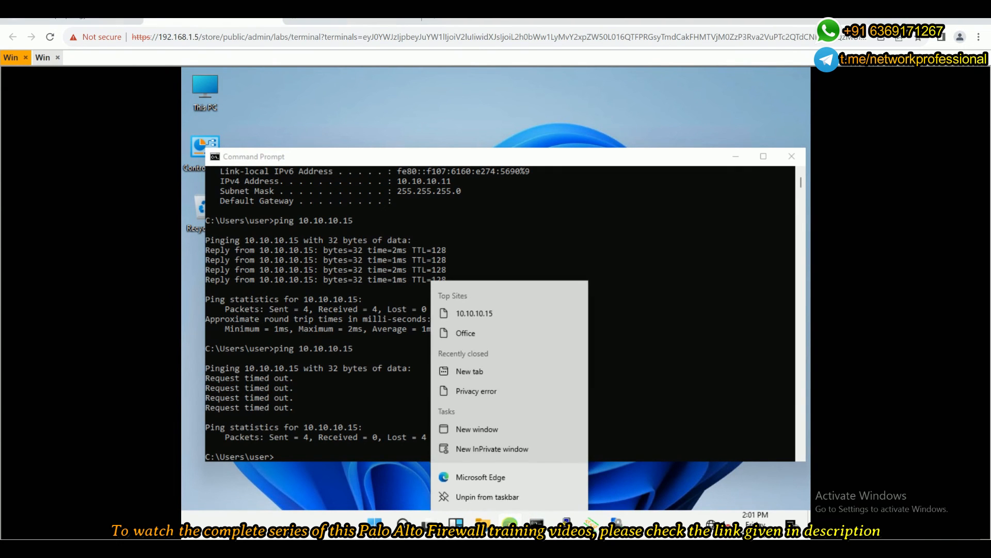
{"action": "left_click", "coordinate": [518, 449]}
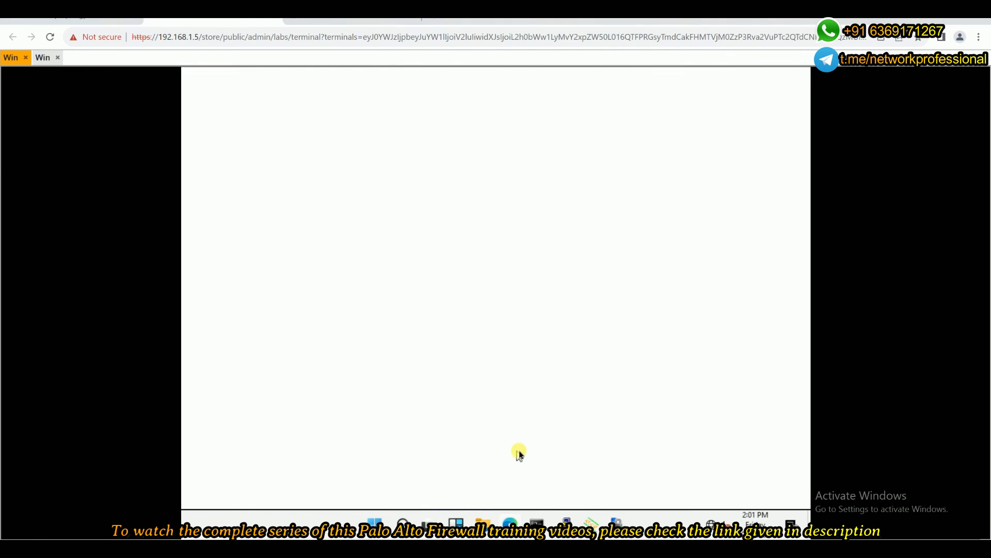
{"action": "type", "text": "10.10.10.15"}
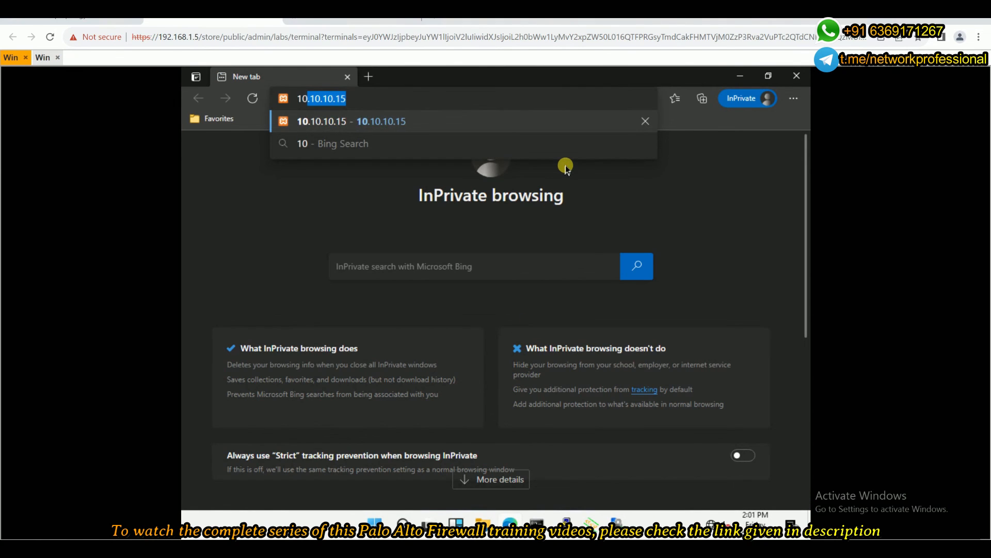
{"action": "key", "text": "Return"}
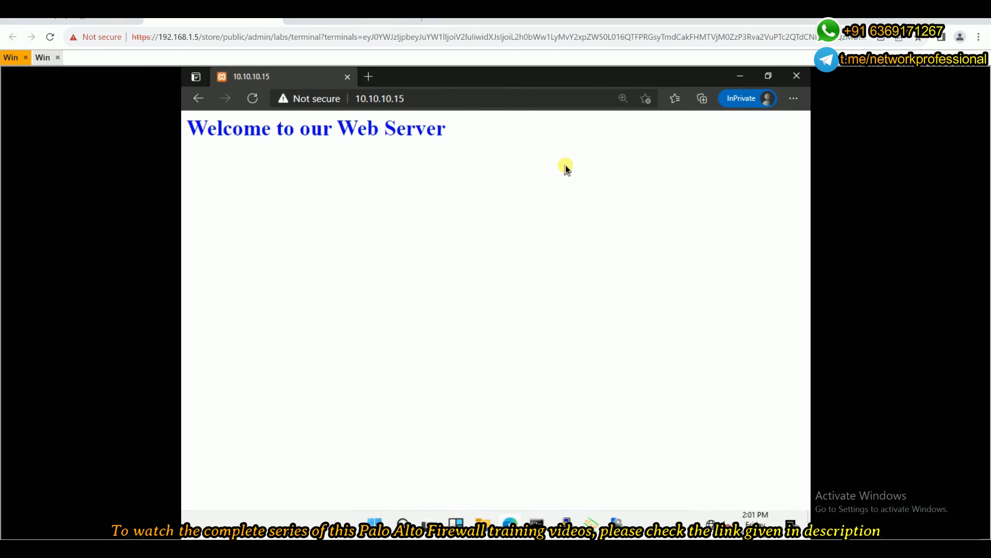
{"action": "left_click_drag", "start_coordinate": [447, 133], "coordinate": [188, 132]}
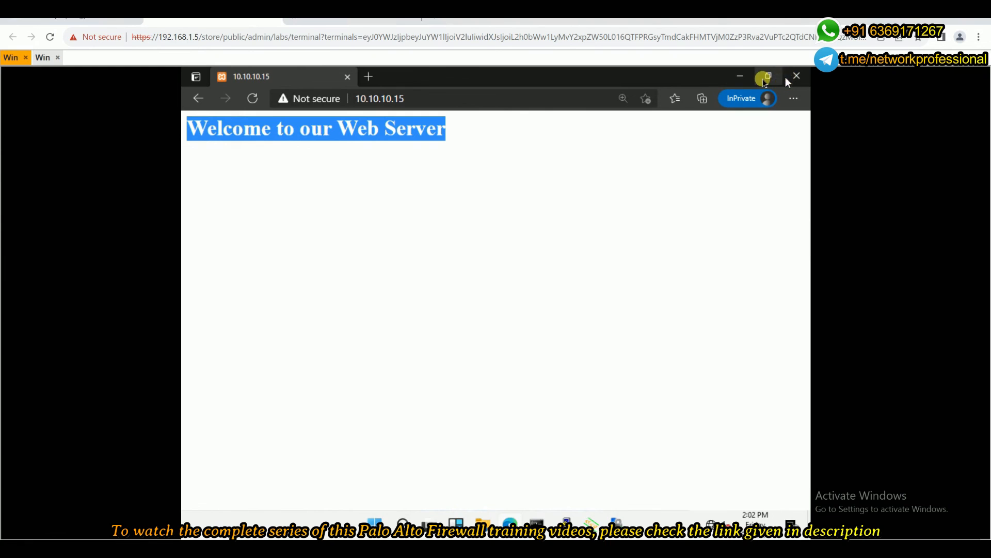
{"action": "left_click", "coordinate": [736, 77]}
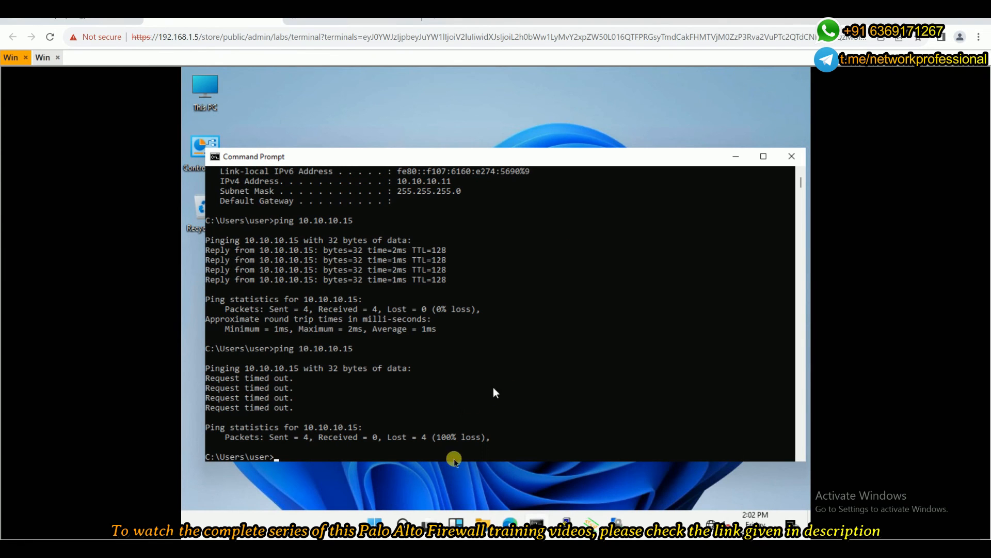
Try to open ftp://10.10.10.15/ in File Explorer to retest FTP access.
{"action": "left_click", "coordinate": [485, 532]}
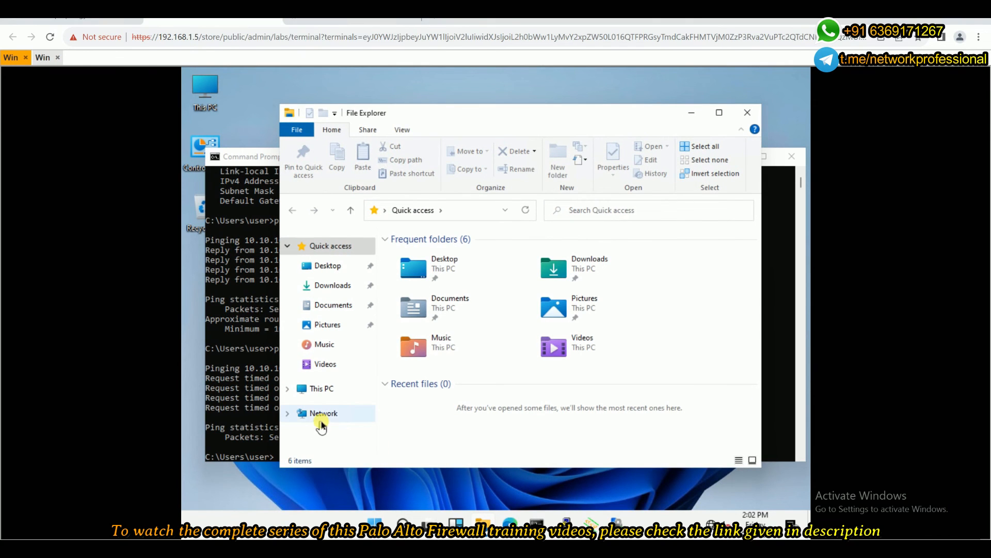
{"action": "left_click", "coordinate": [463, 218]}
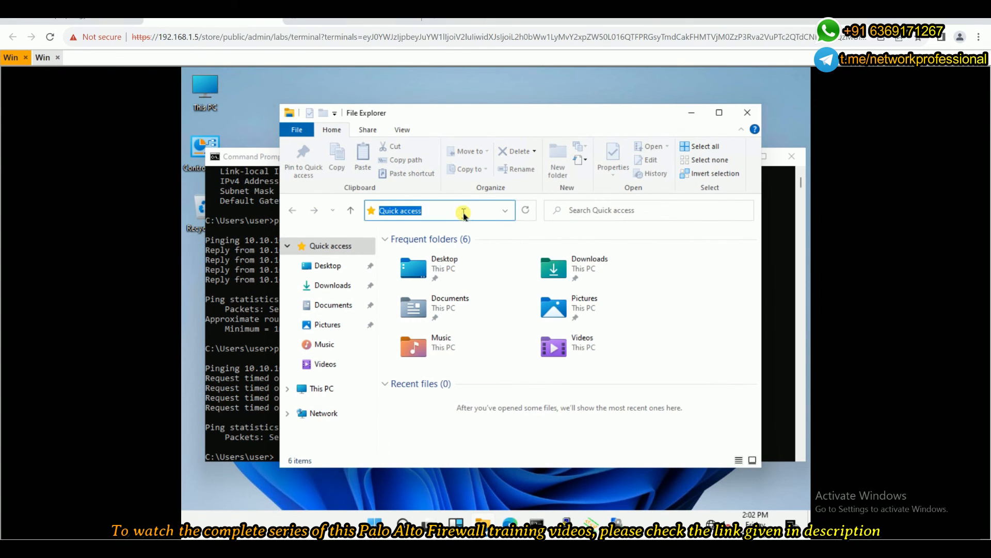
{"action": "type", "text": "ft"}
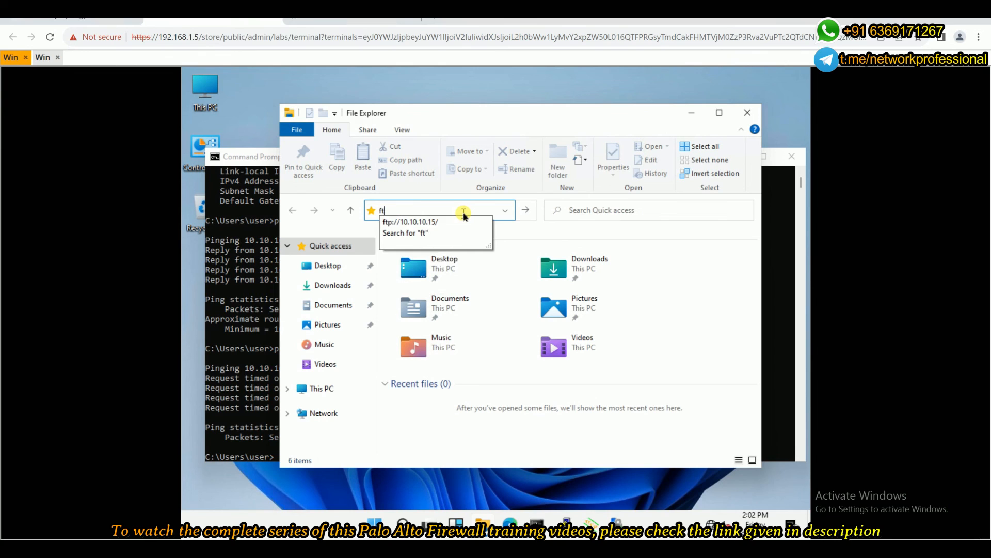
{"action": "left_click", "coordinate": [462, 222]}
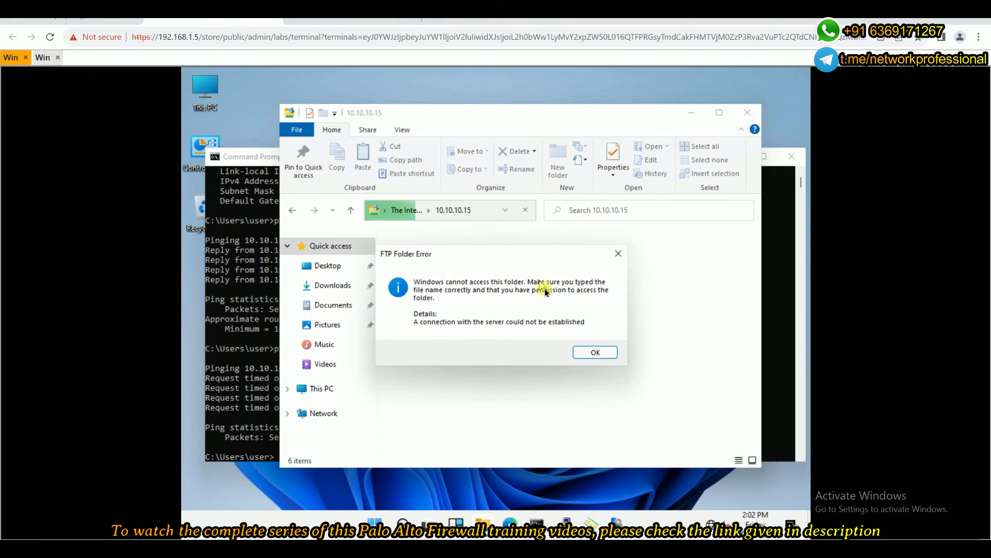
{"action": "left_click", "coordinate": [619, 252]}
Try the FTP connection to ftp://10.10.10.15/ once more, starting from File Explorer's Network location.
{"action": "left_click", "coordinate": [338, 416]}
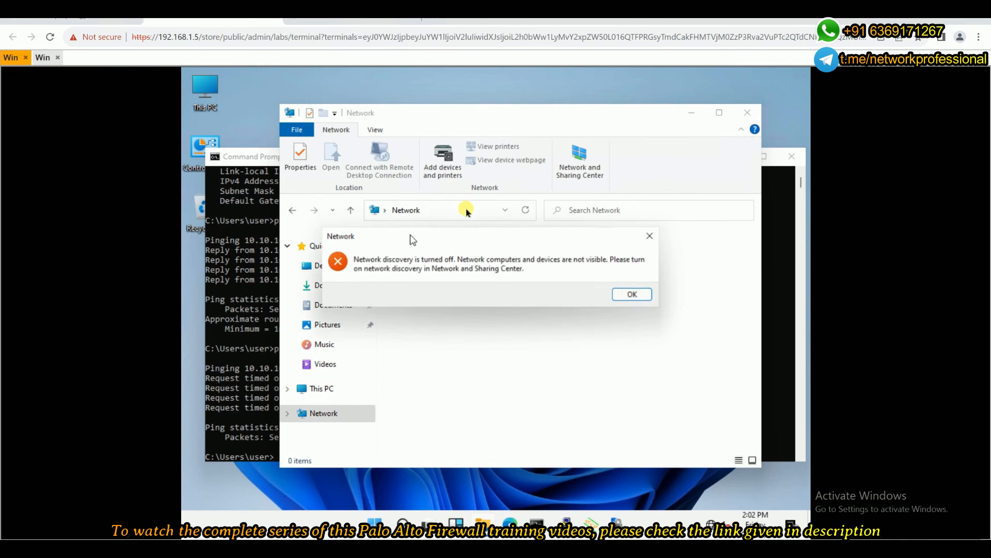
{"action": "left_click", "coordinate": [640, 301]}
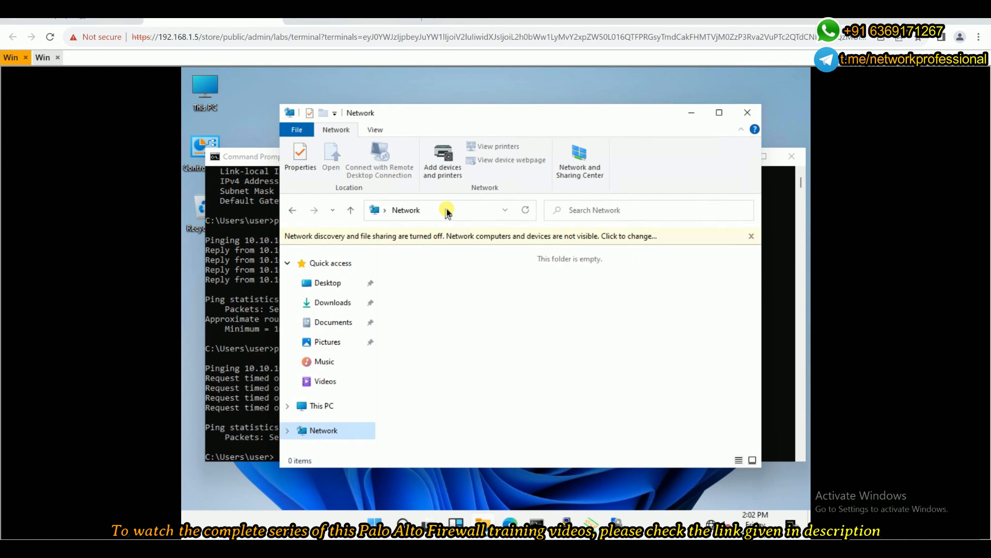
{"action": "left_click", "coordinate": [447, 211]}
{"action": "type", "text": "ft"}
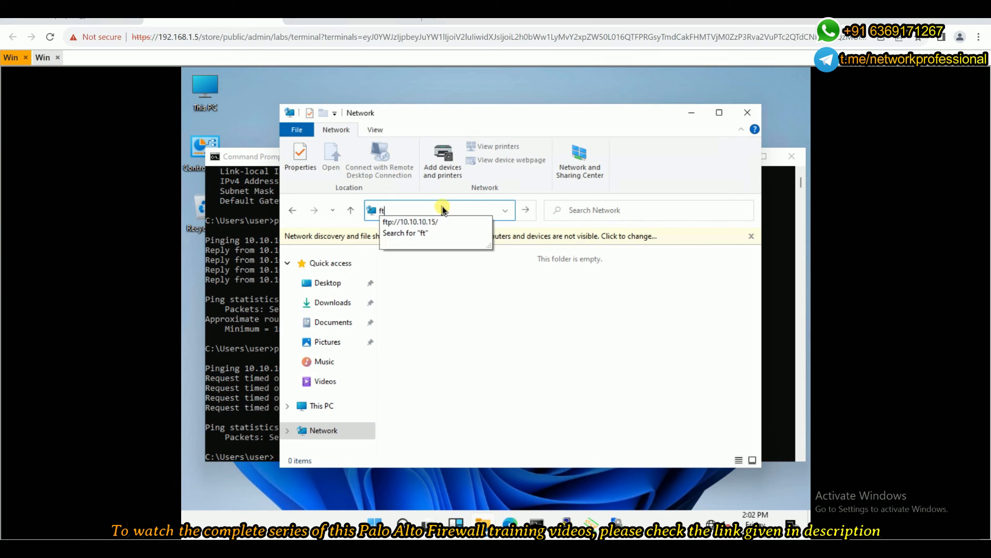
{"action": "left_click", "coordinate": [437, 222]}
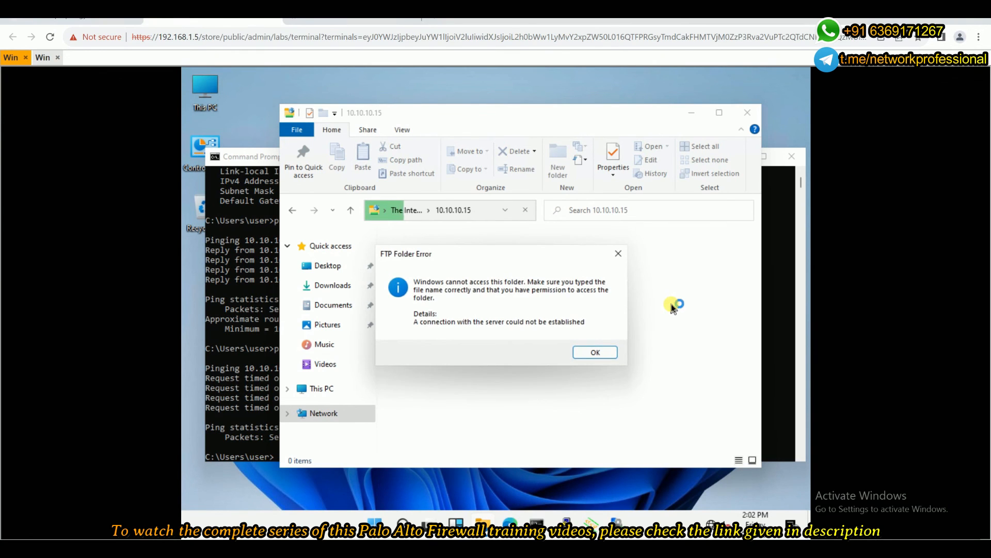
{"action": "left_click", "coordinate": [608, 353]}
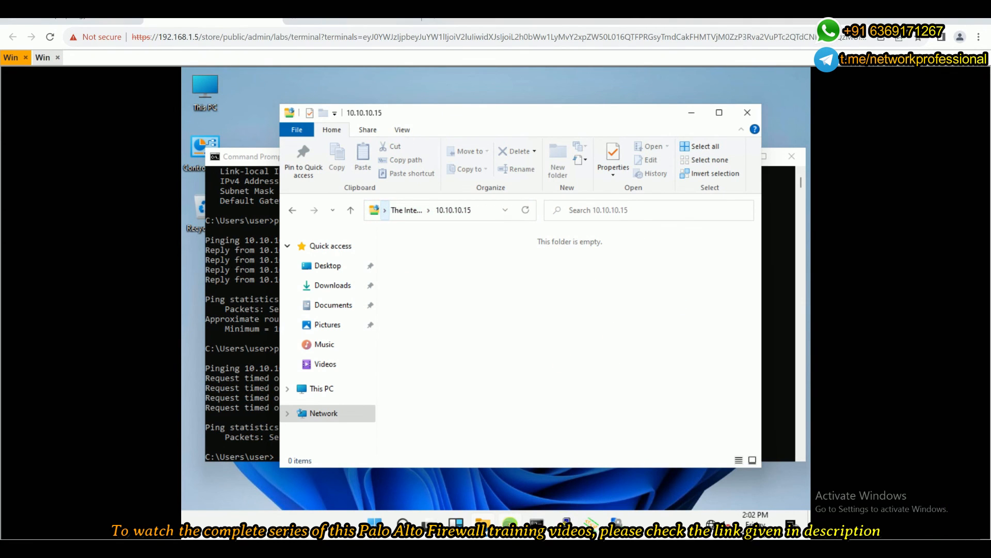
Recheck the web server page in the InPrivate window, close that window and return to the lab topology.
{"action": "left_click", "coordinate": [510, 523]}
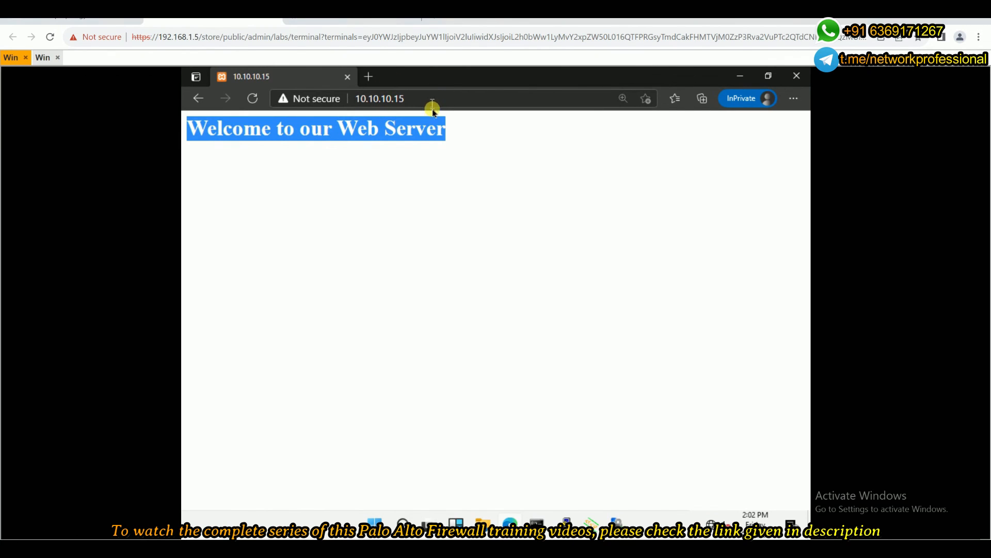
{"action": "left_click", "coordinate": [343, 128]}
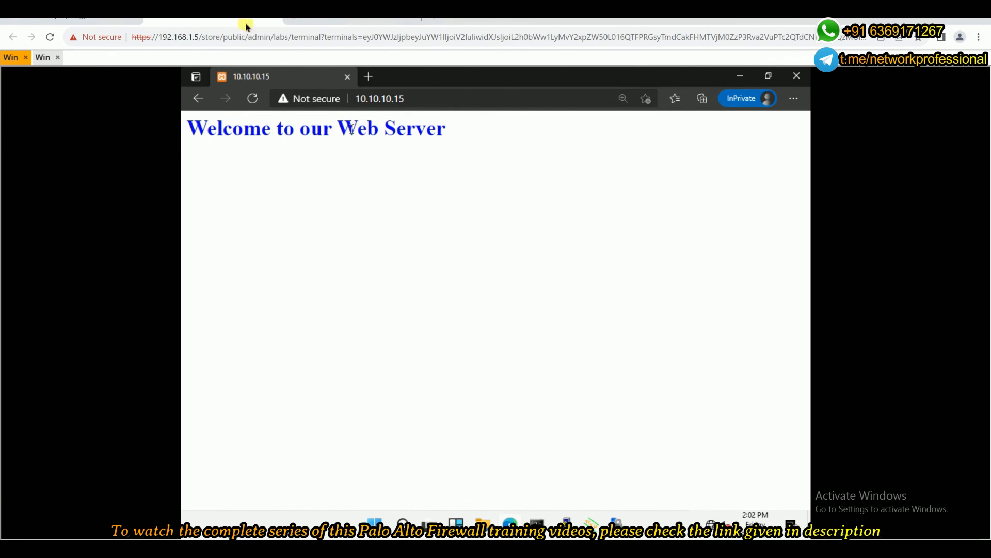
{"action": "left_click", "coordinate": [797, 76]}
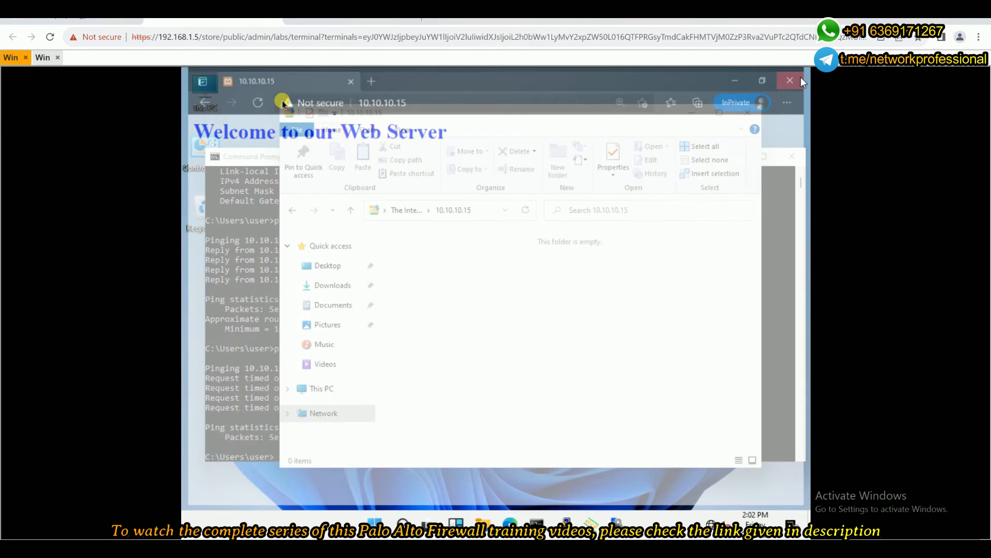
{"action": "left_click", "coordinate": [111, 21]}
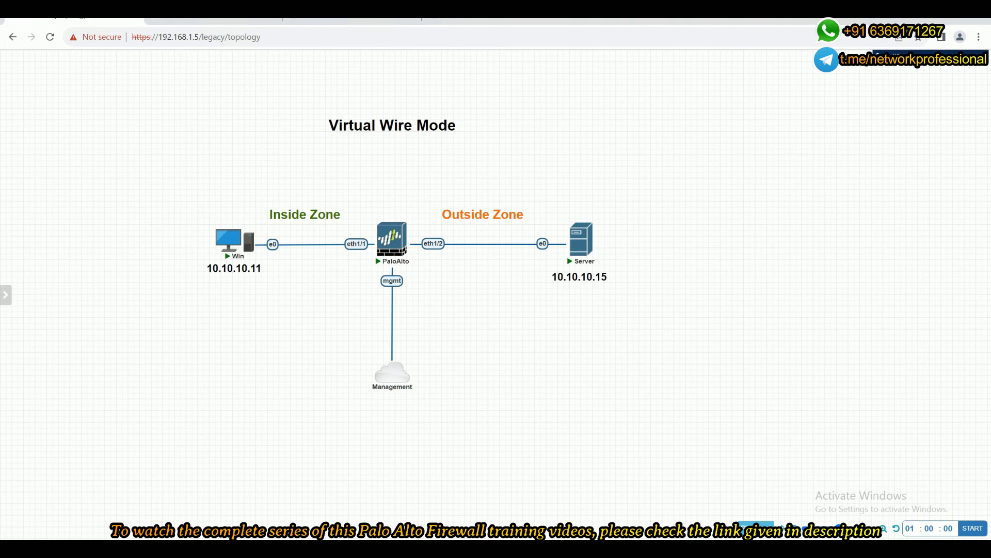
Switch to the firewall's web interface and check the Session Browser for active sessions, refreshing the list.
{"action": "left_click", "coordinate": [351, 20]}
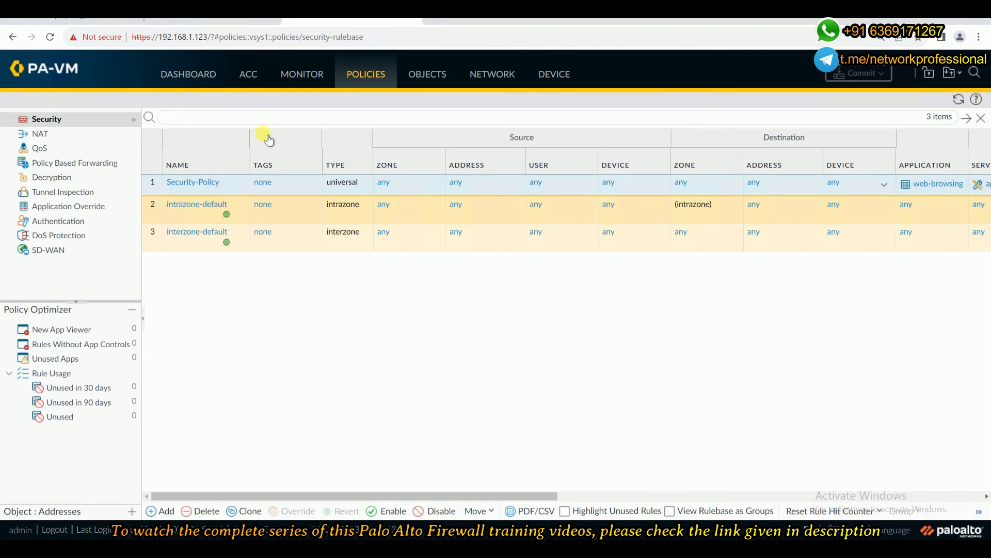
{"action": "left_click", "coordinate": [303, 74]}
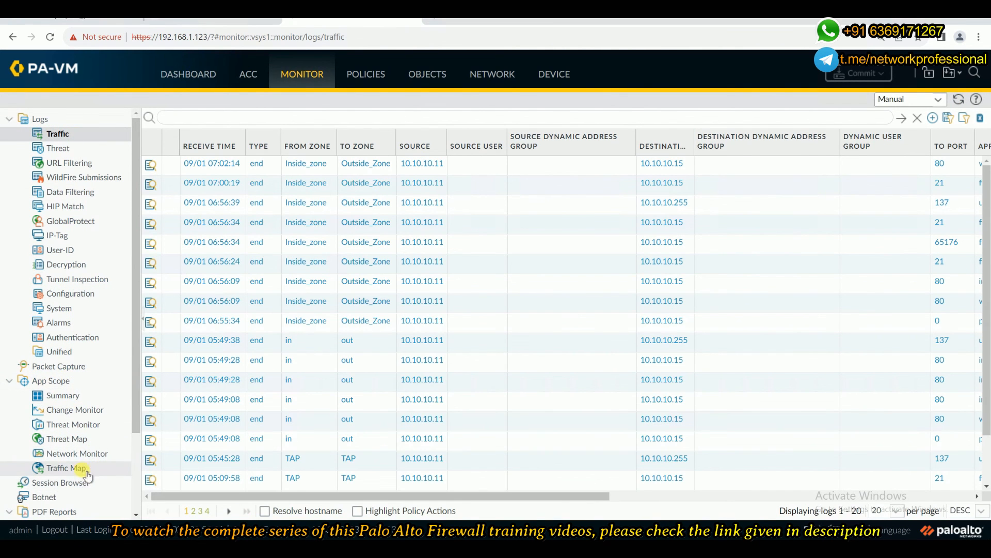
{"action": "left_click", "coordinate": [78, 481]}
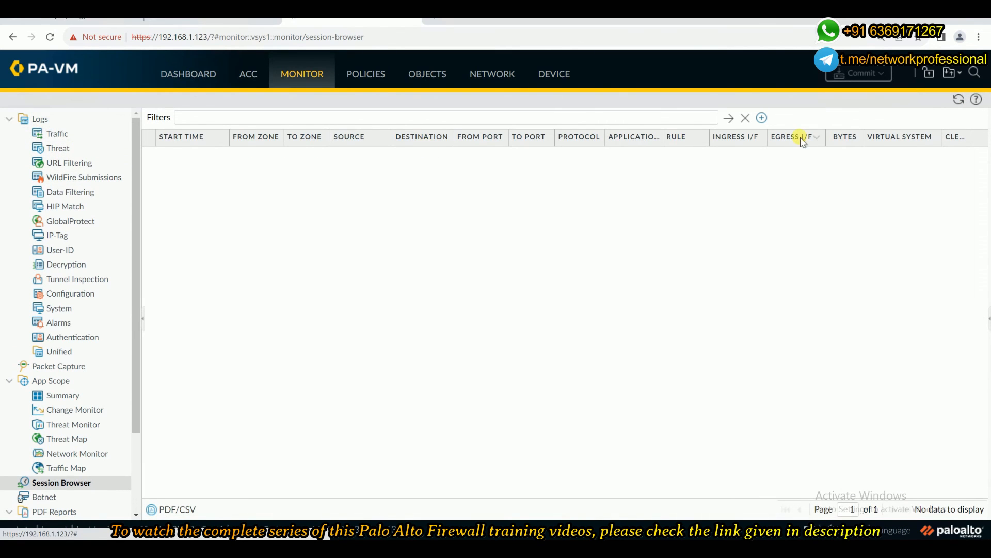
{"action": "left_click", "coordinate": [956, 100]}
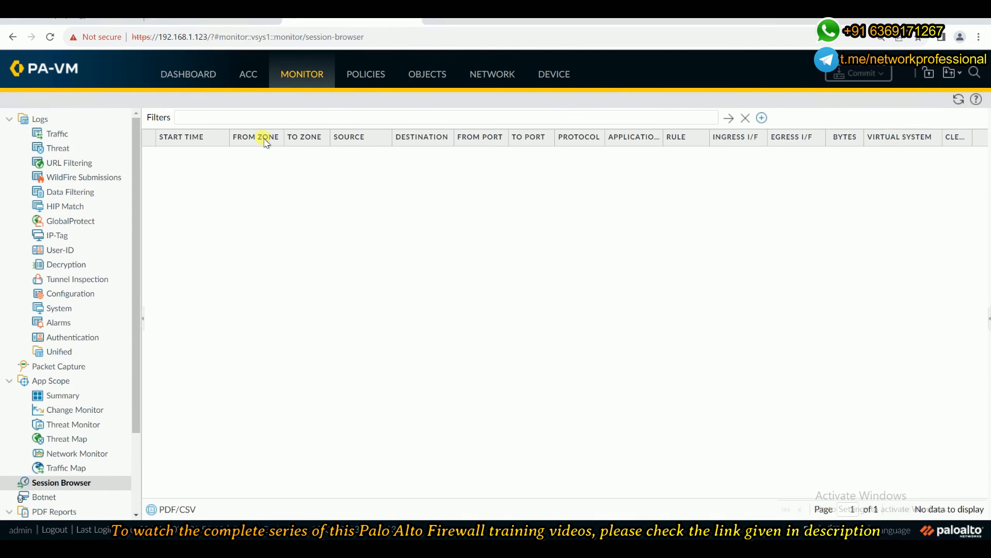
Examine the Traffic log's application, action and rule columns for the retested traffic, refreshing the log repeatedly for new entries.
{"action": "left_click", "coordinate": [92, 136]}
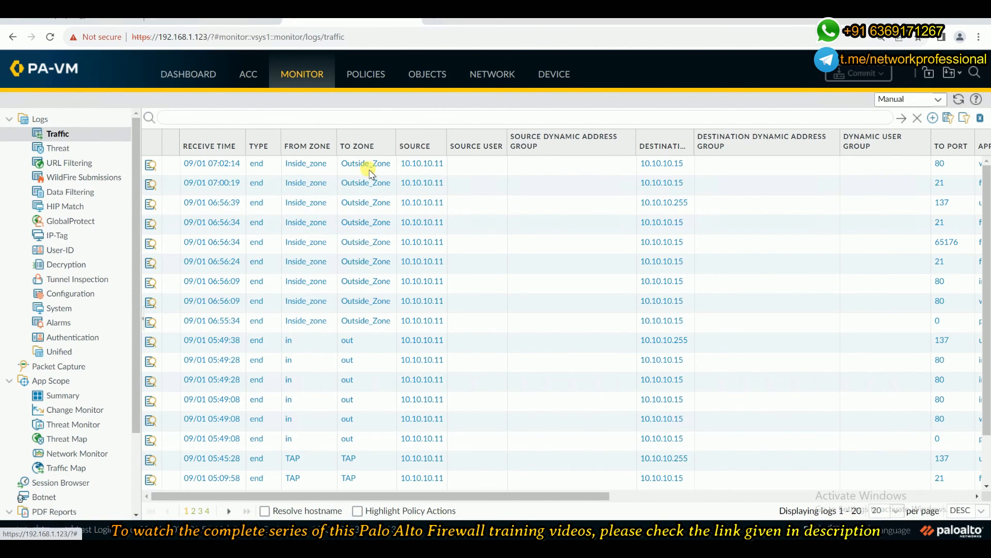
{"action": "left_click", "coordinate": [959, 99]}
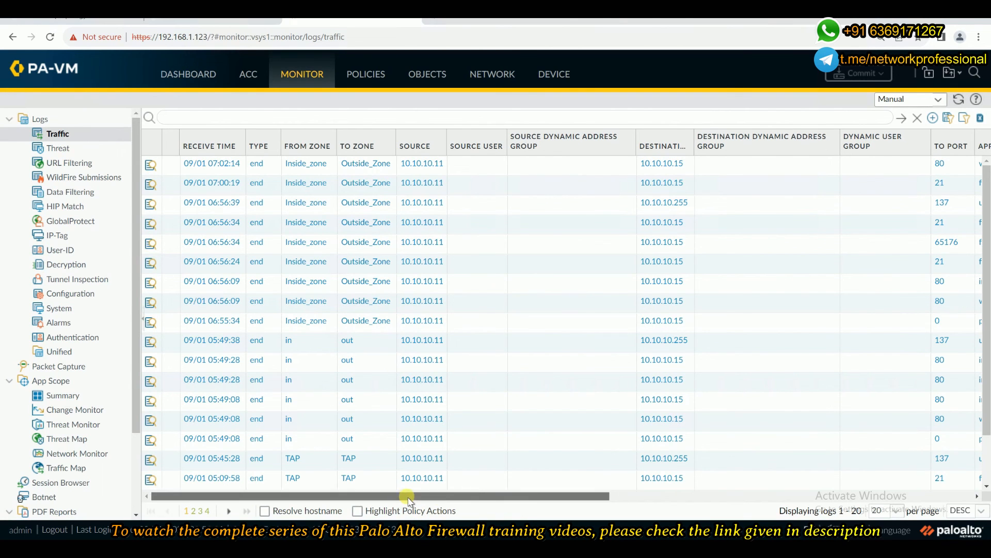
{"action": "left_click_drag", "start_coordinate": [406, 500], "coordinate": [533, 500]}
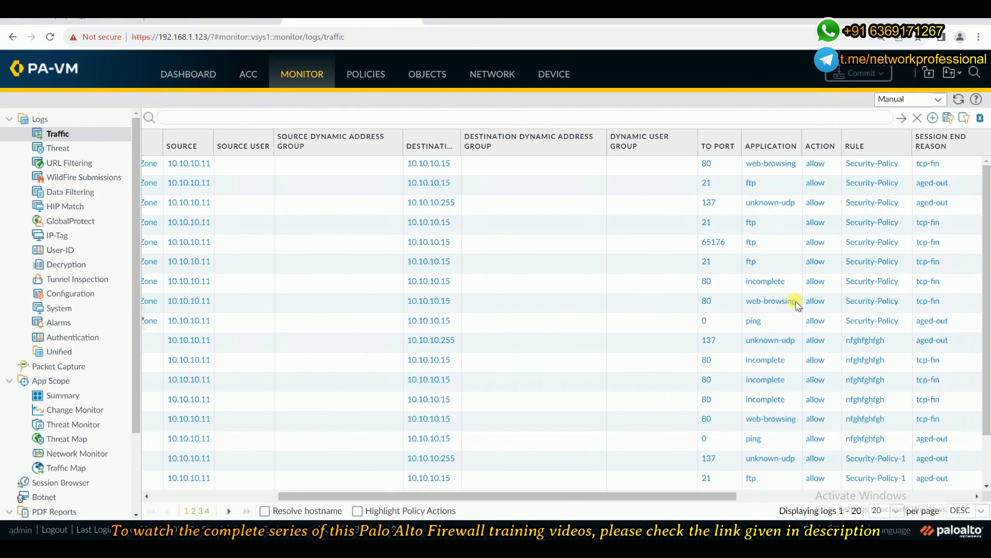
{"action": "left_click", "coordinate": [960, 100]}
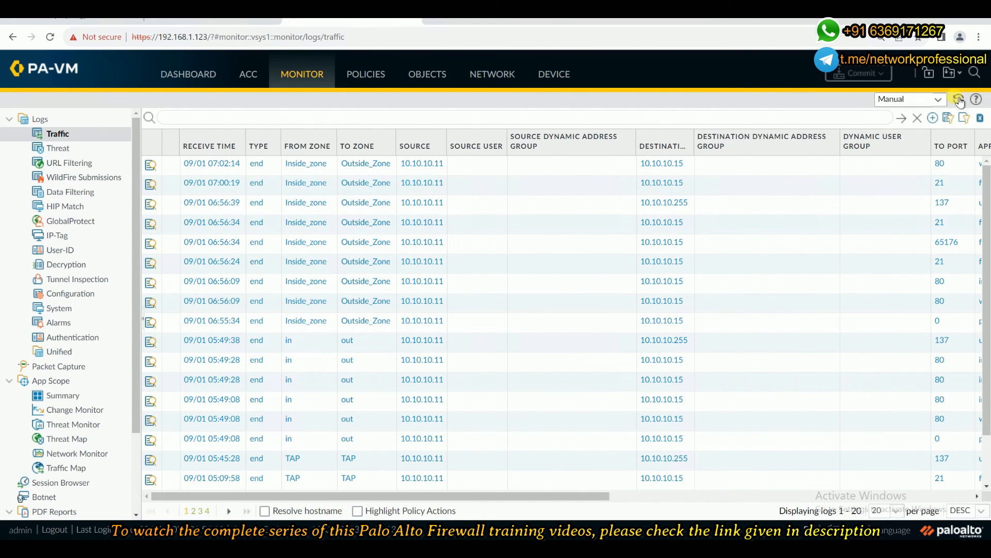
{"action": "left_click", "coordinate": [960, 100]}
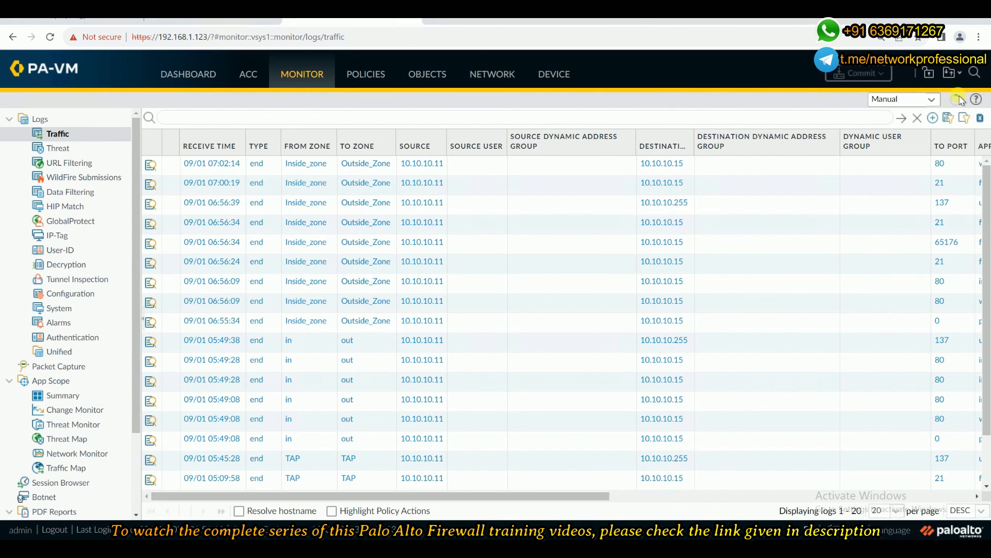
{"action": "left_click_drag", "start_coordinate": [619, 496], "coordinate": [674, 494]}
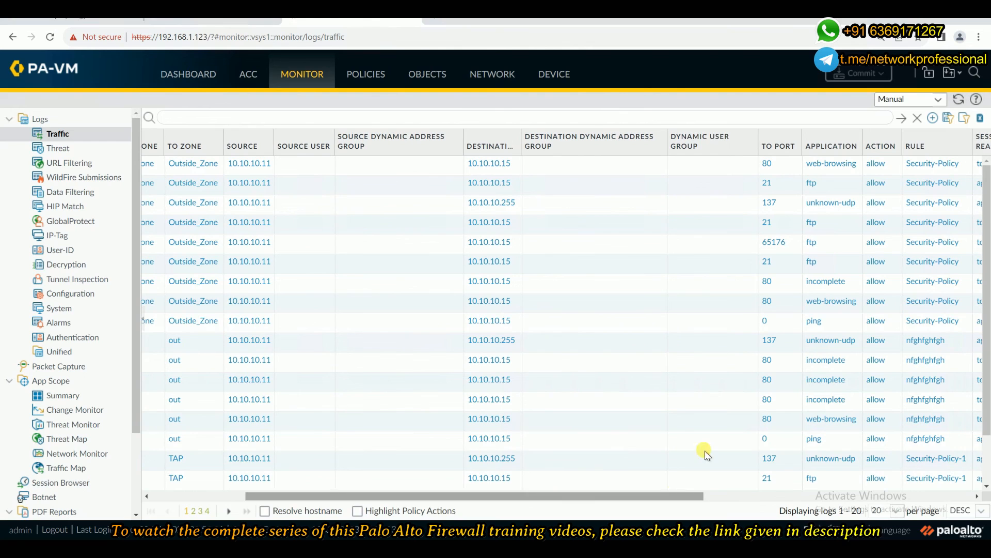
{"action": "left_click", "coordinate": [960, 99]}
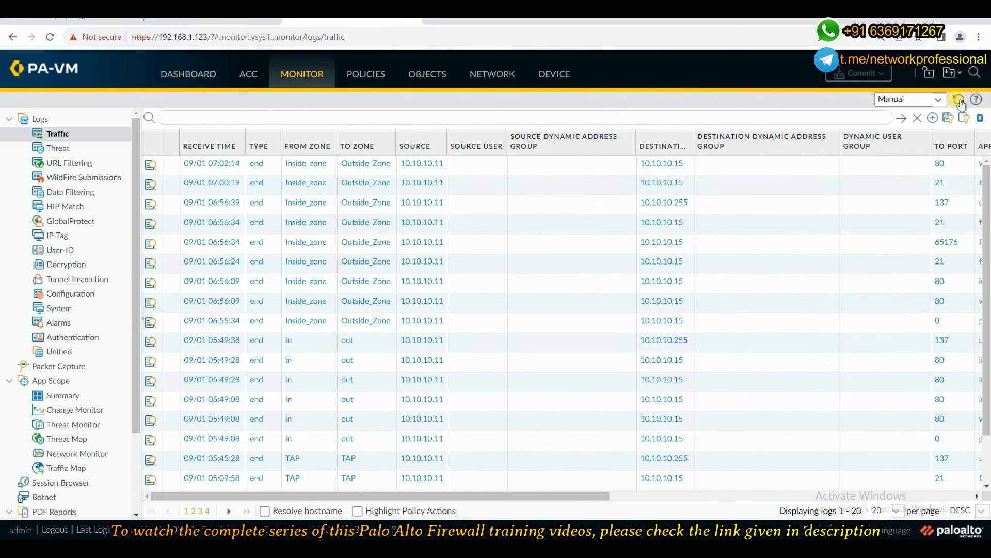
{"action": "left_click", "coordinate": [959, 101]}
{"action": "left_click_drag", "start_coordinate": [522, 499], "coordinate": [388, 449]}
{"action": "left_click", "coordinate": [958, 99]}
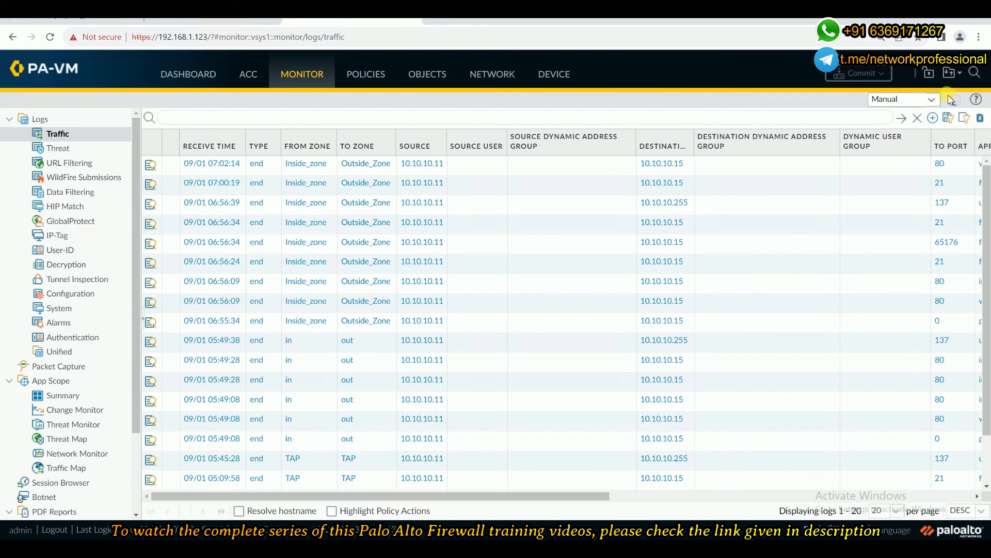